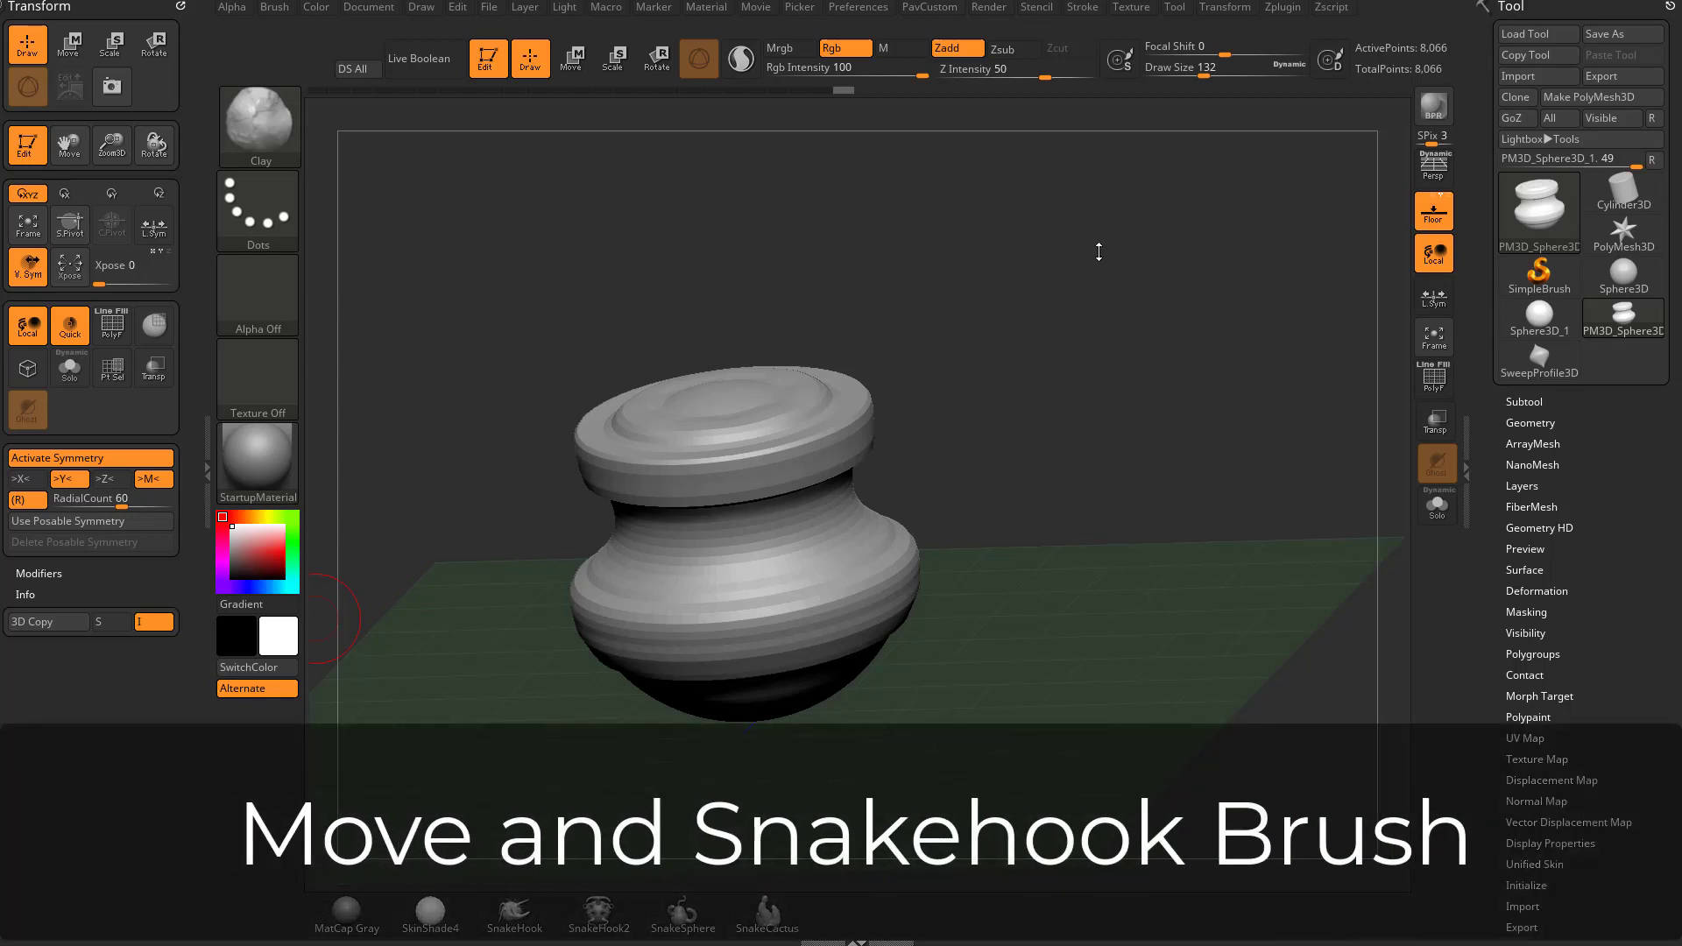
Rewind the model's undo history to the plain, unsculpted sphere
mouse_move(1132, 254)
left_mouse_down("shift")
mouse_move(1175, 339)
mouse_move(1152, 385)
left_mouse_up("shift")
key("s")
left_click_drag(1156, 375, 1179, 337)
left_click_drag(1329, 334, 1237, 271)
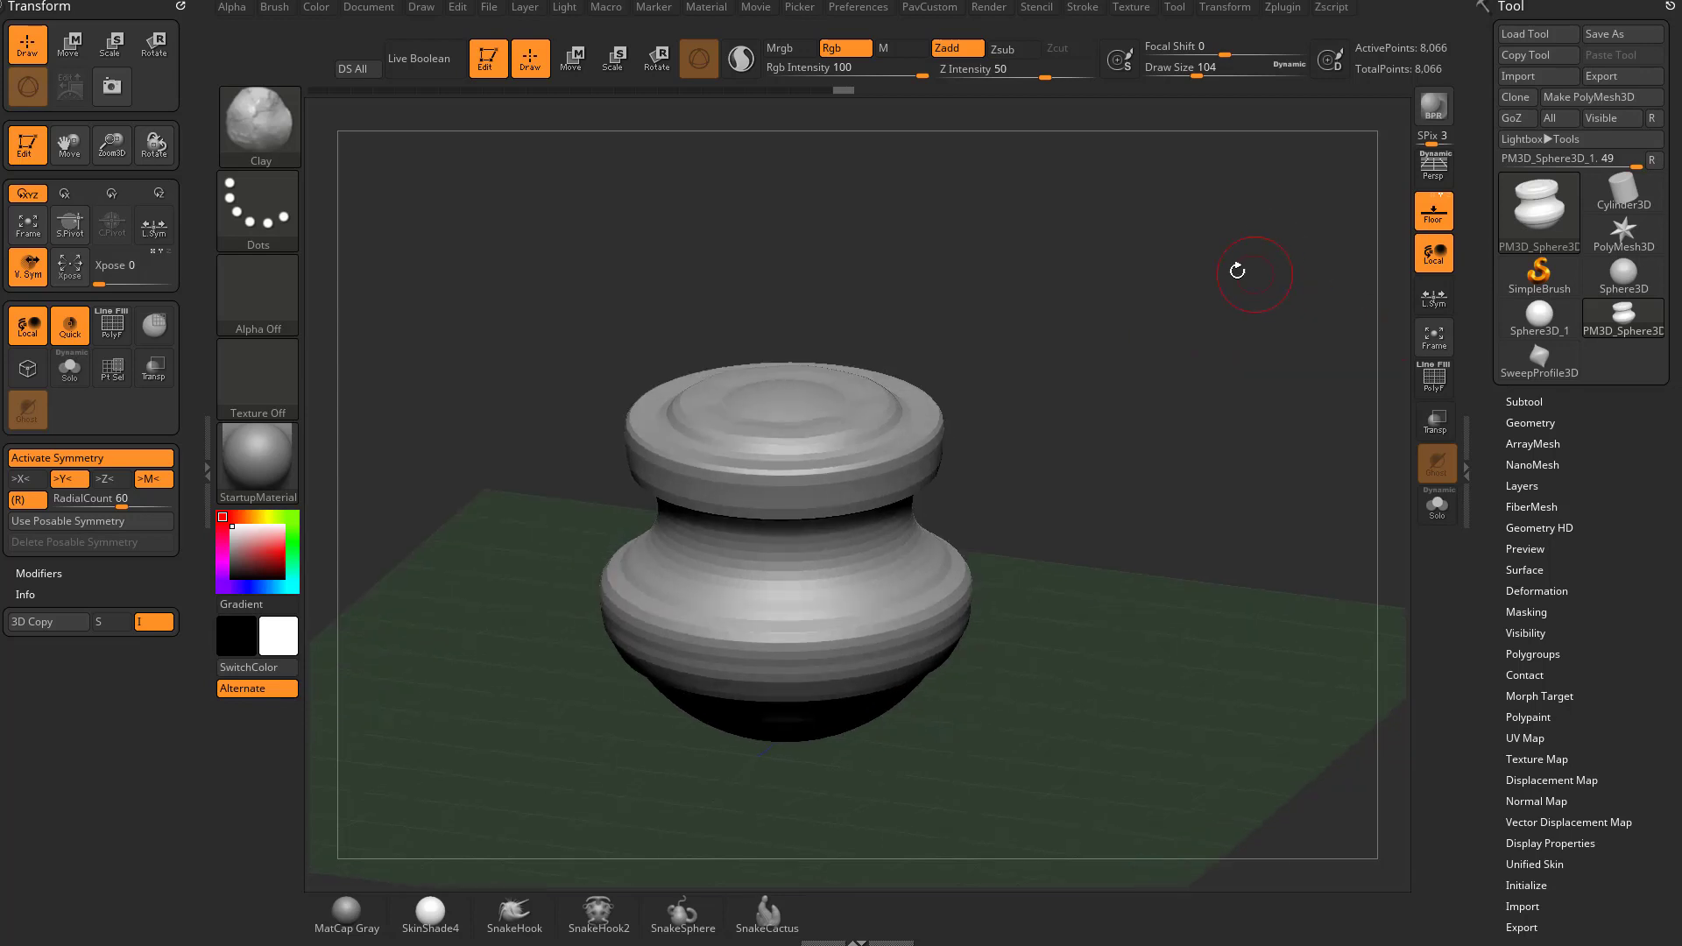
left_click_drag(844, 88, 311, 98)
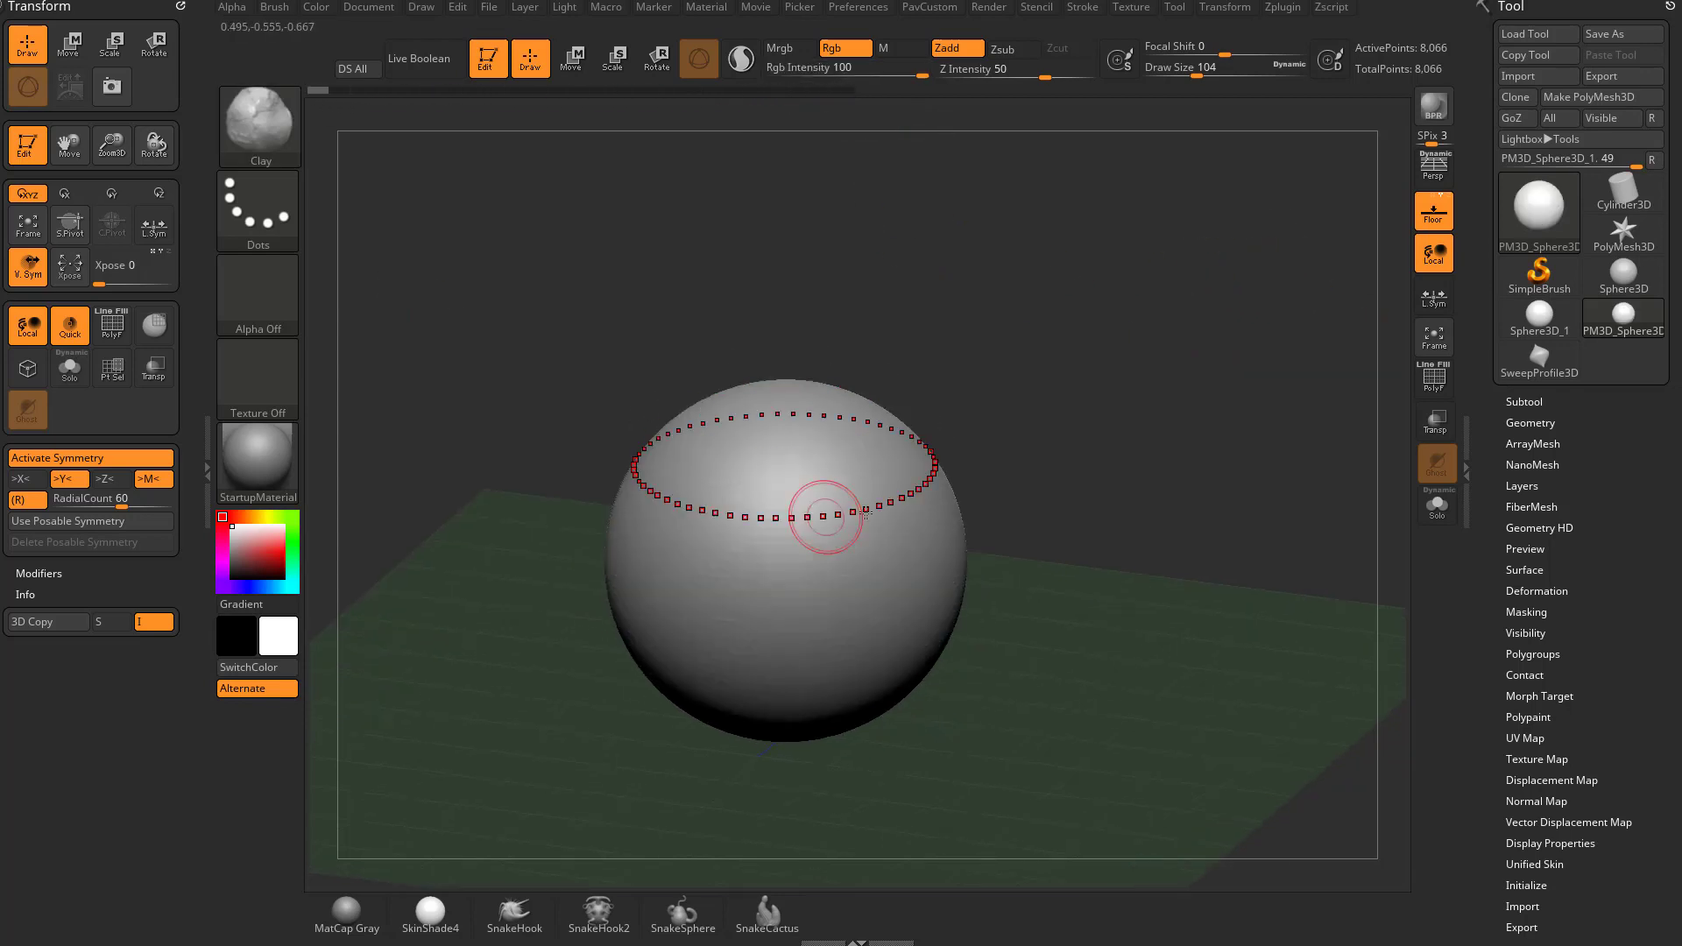
left_click_drag(1129, 386, 1140, 417)
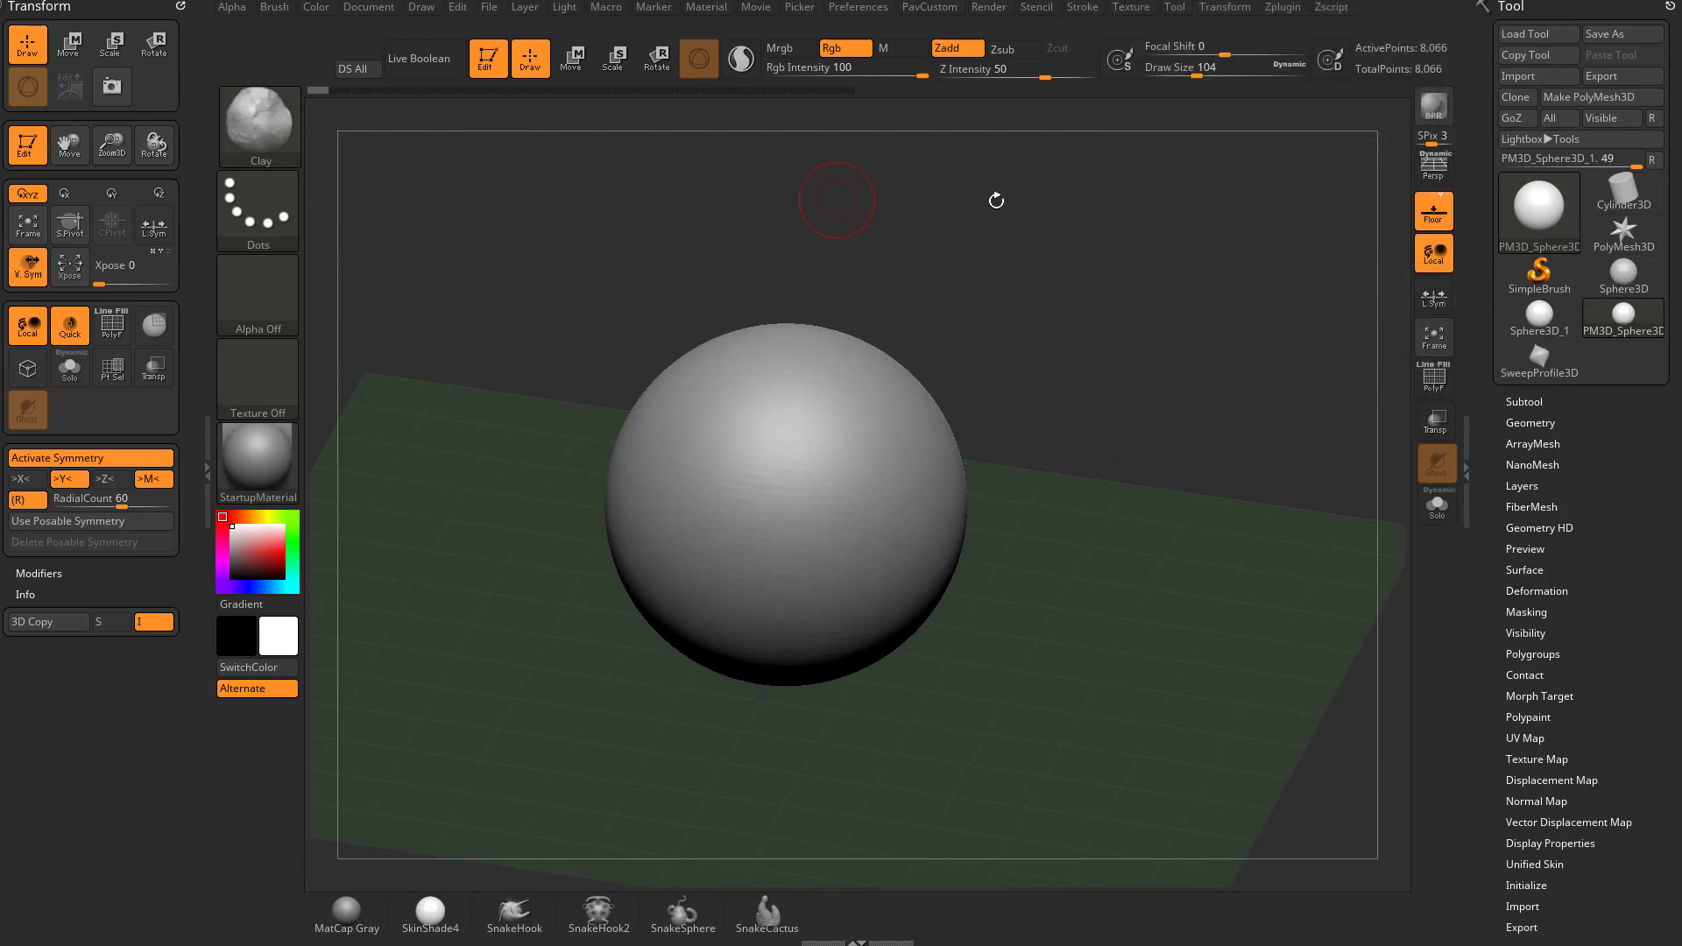
Turn off radial symmetry and restrict mirroring to the X axis, undoing any test stroke on the sphere
left_click_drag(1149, 328, 1136, 293)
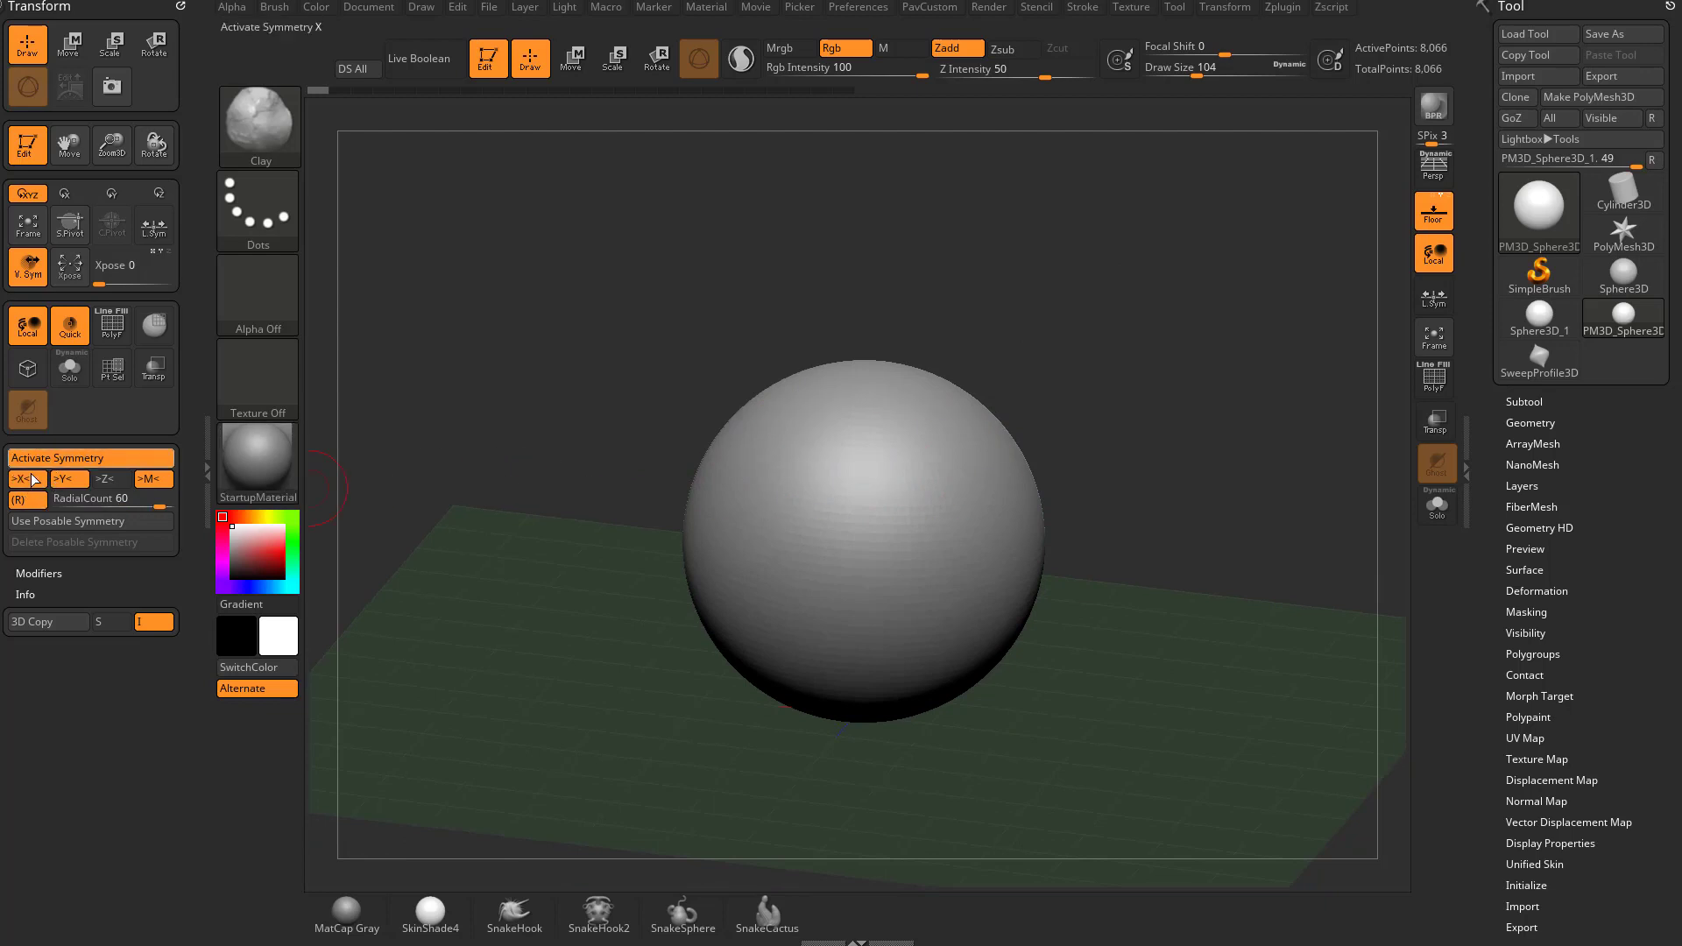
left_click(27, 500)
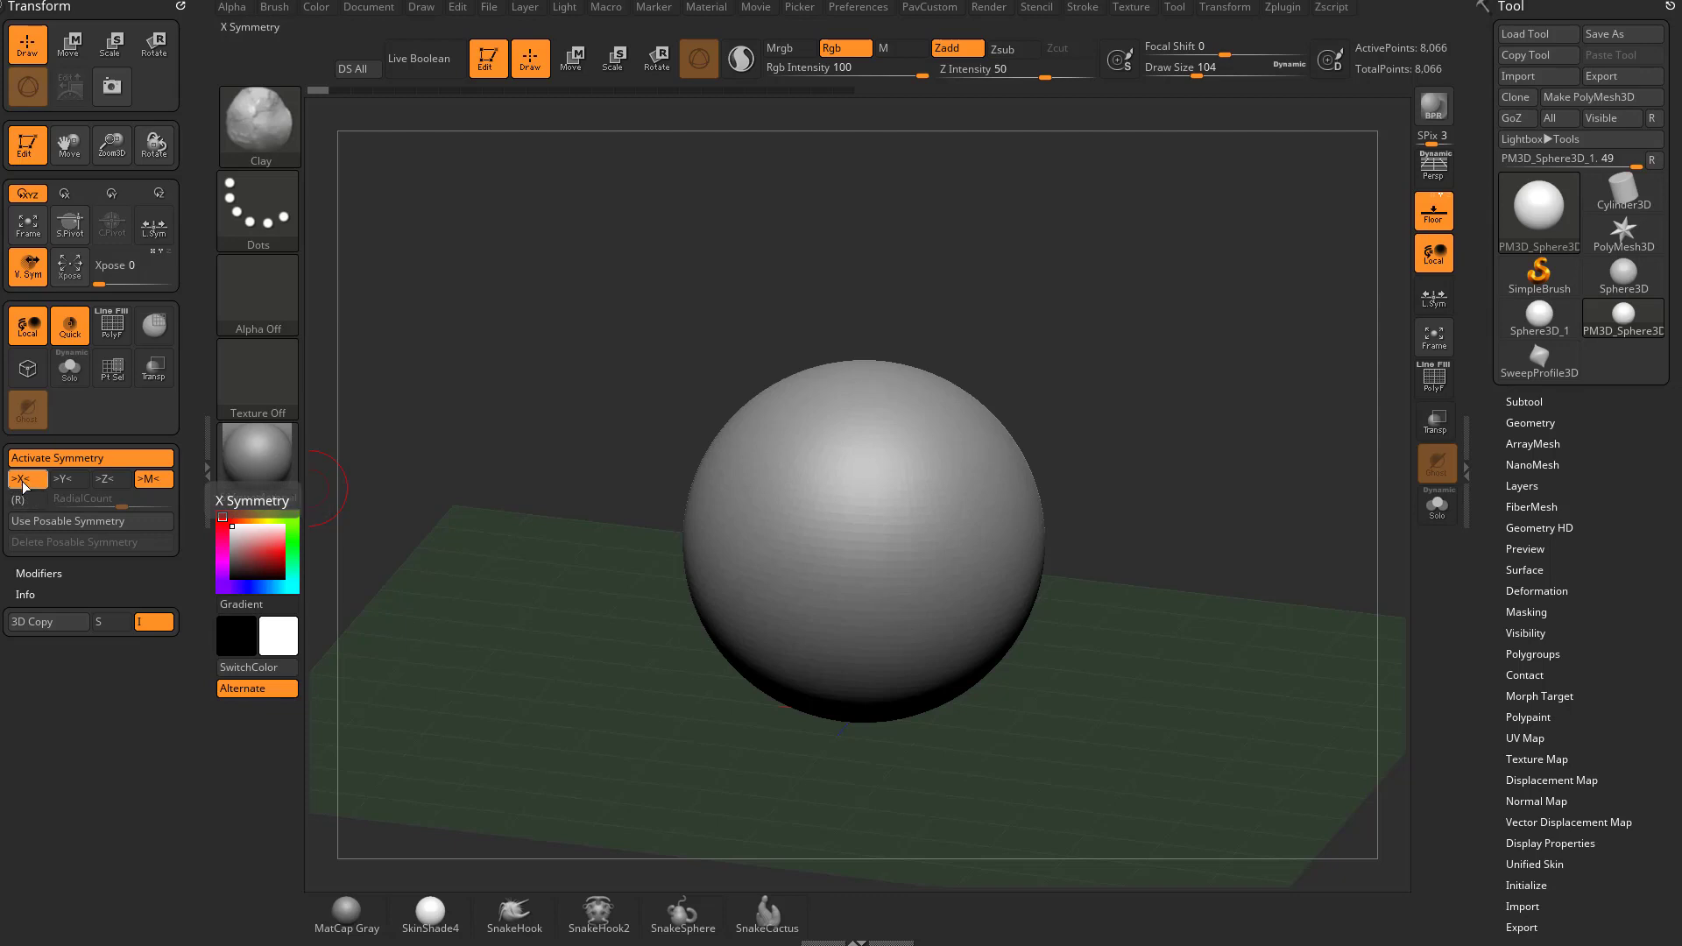
left_click_drag(1135, 385, 1074, 425)
mouse_move(813, 440)
left_mouse_down()
mouse_move(829, 524)
mouse_move(973, 452)
left_mouse_up()
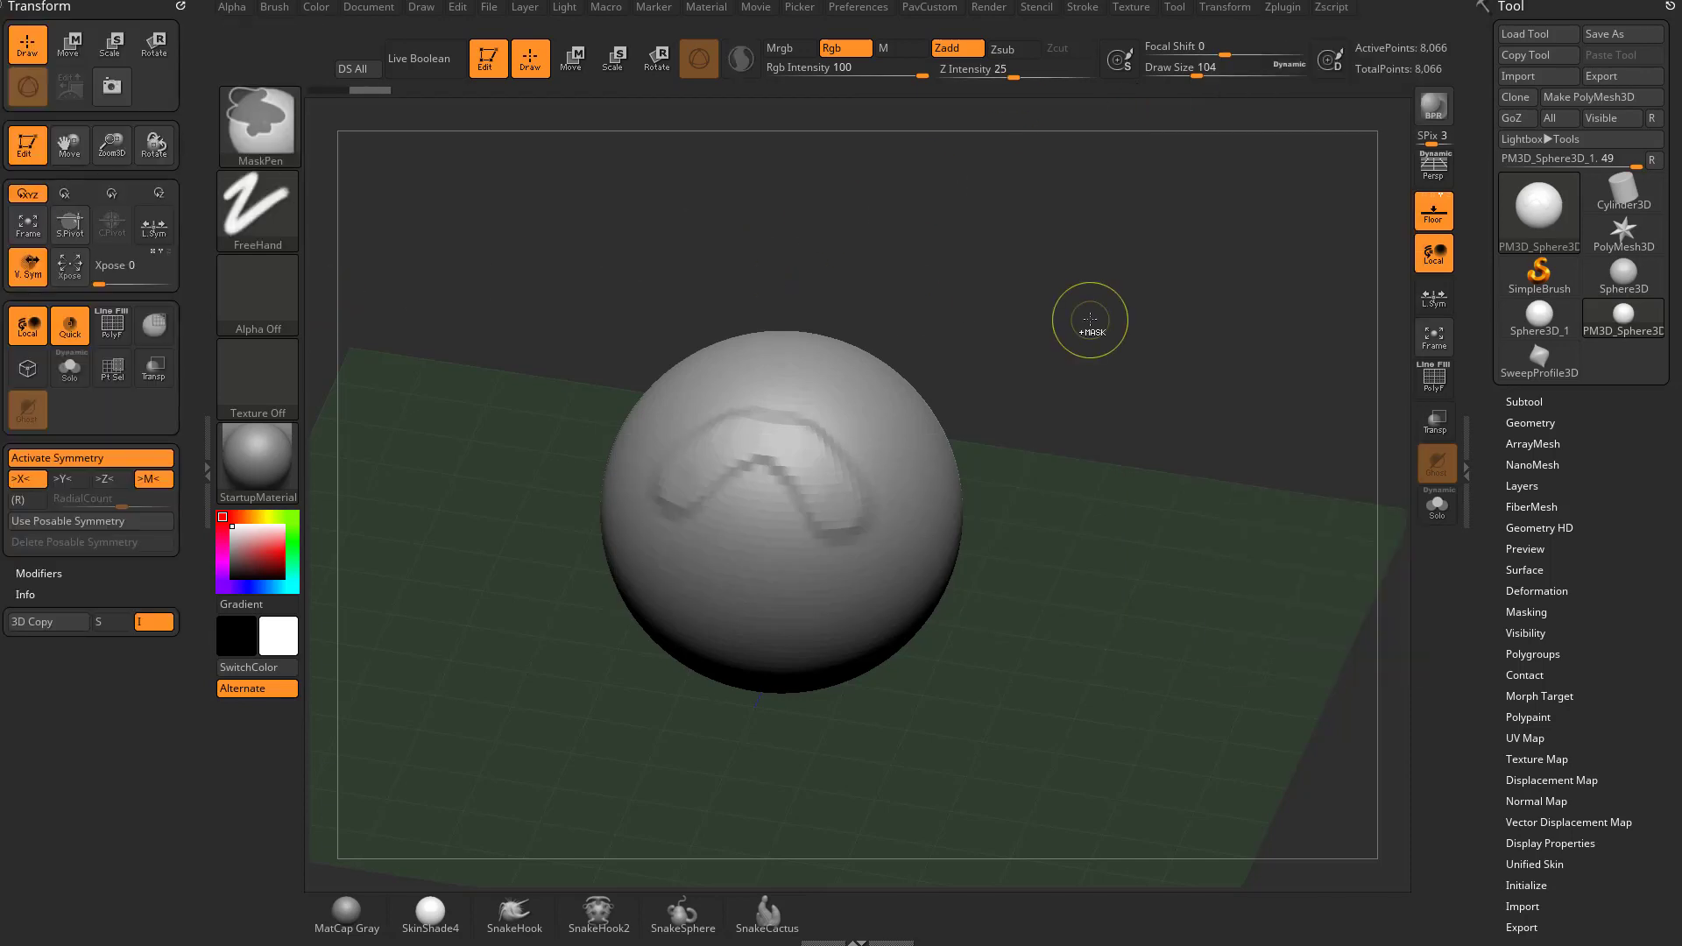
key("ctrl+z")
Select the Standard brush for sculpting on the sphere
mouse_move(1093, 320)
left_mouse_down()
mouse_move(1129, 328)
mouse_move(1090, 307)
left_mouse_up()
key("b")
key("s")
key("t")
left_click_drag(928, 333, 902, 381)
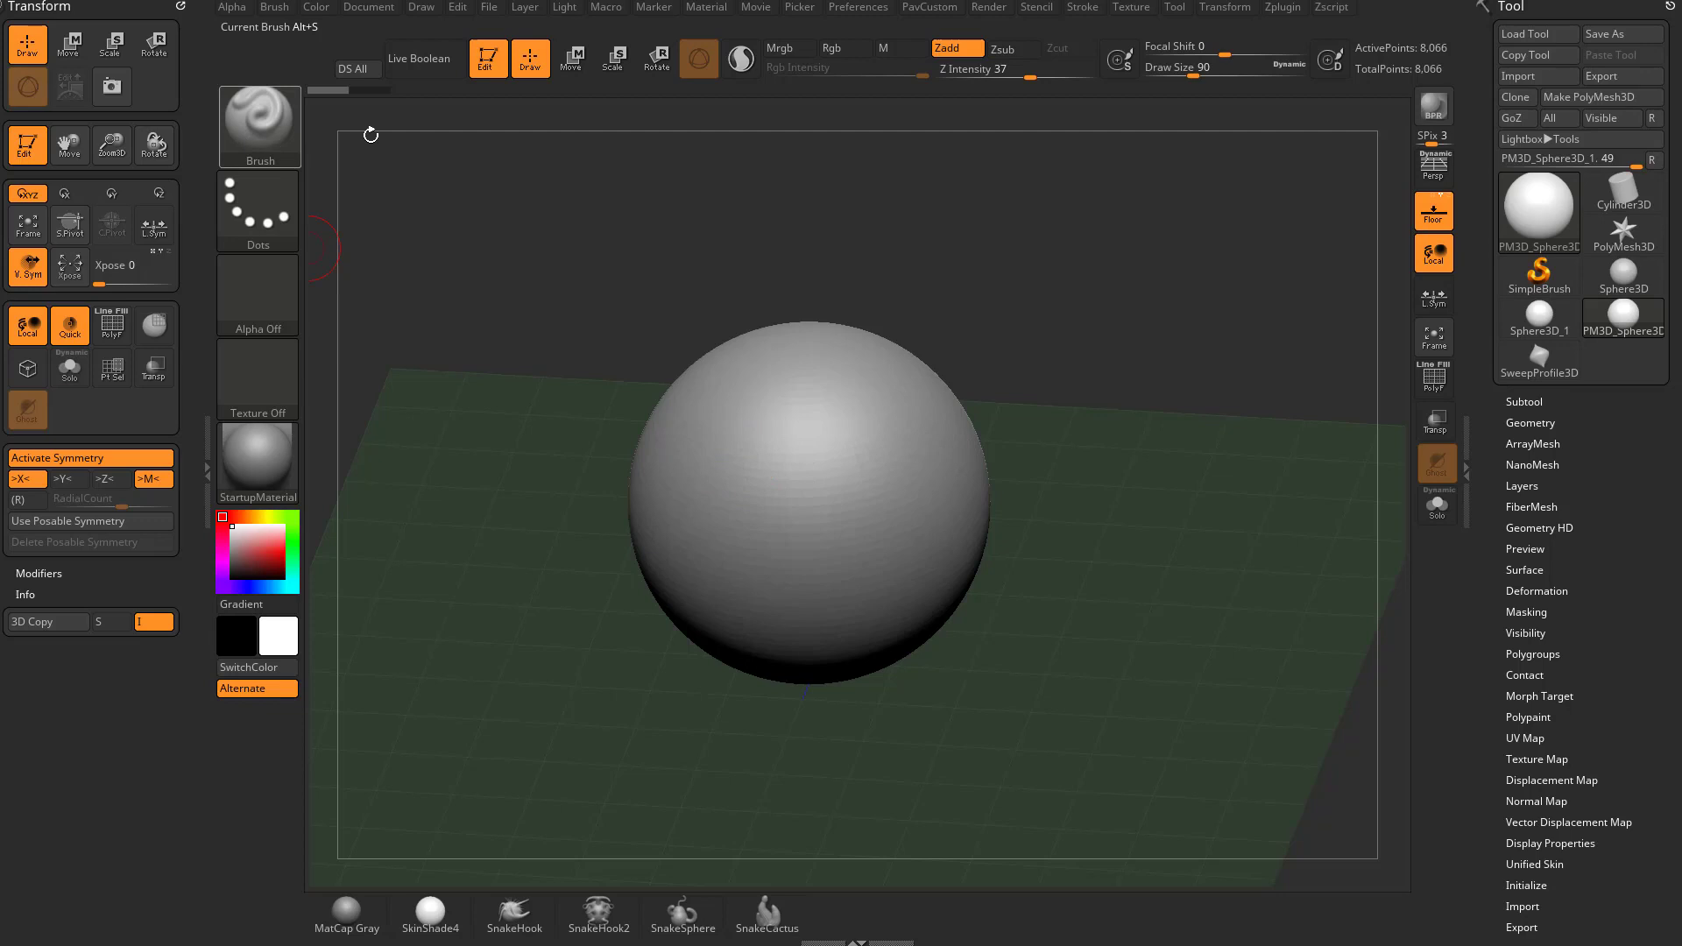
key("b")
key("s")
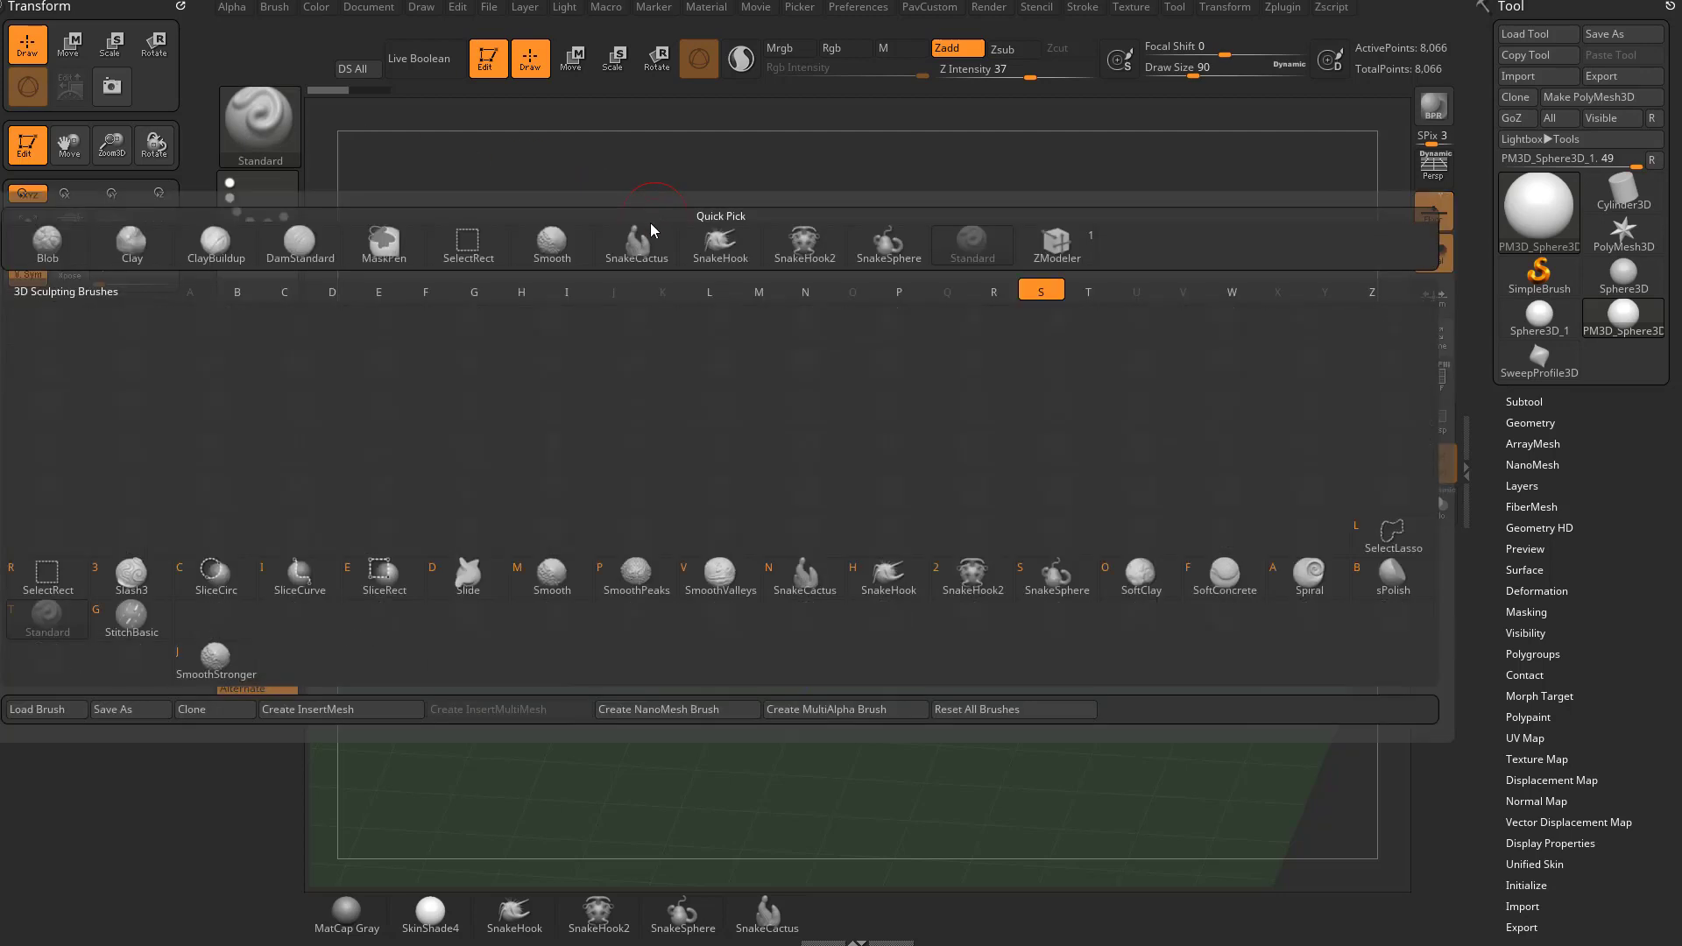
key("t")
Sculpt a simple face on the sphere's front at draw size 94: recessed eye sockets, round nose, carved mouth and raised lower lip
left_click_drag(686, 437, 678, 471)
mouse_move(1072, 387)
left_mouse_down("alt")
mouse_move(1069, 357)
mouse_move(717, 437)
mouse_move(855, 397)
left_mouse_up("alt")
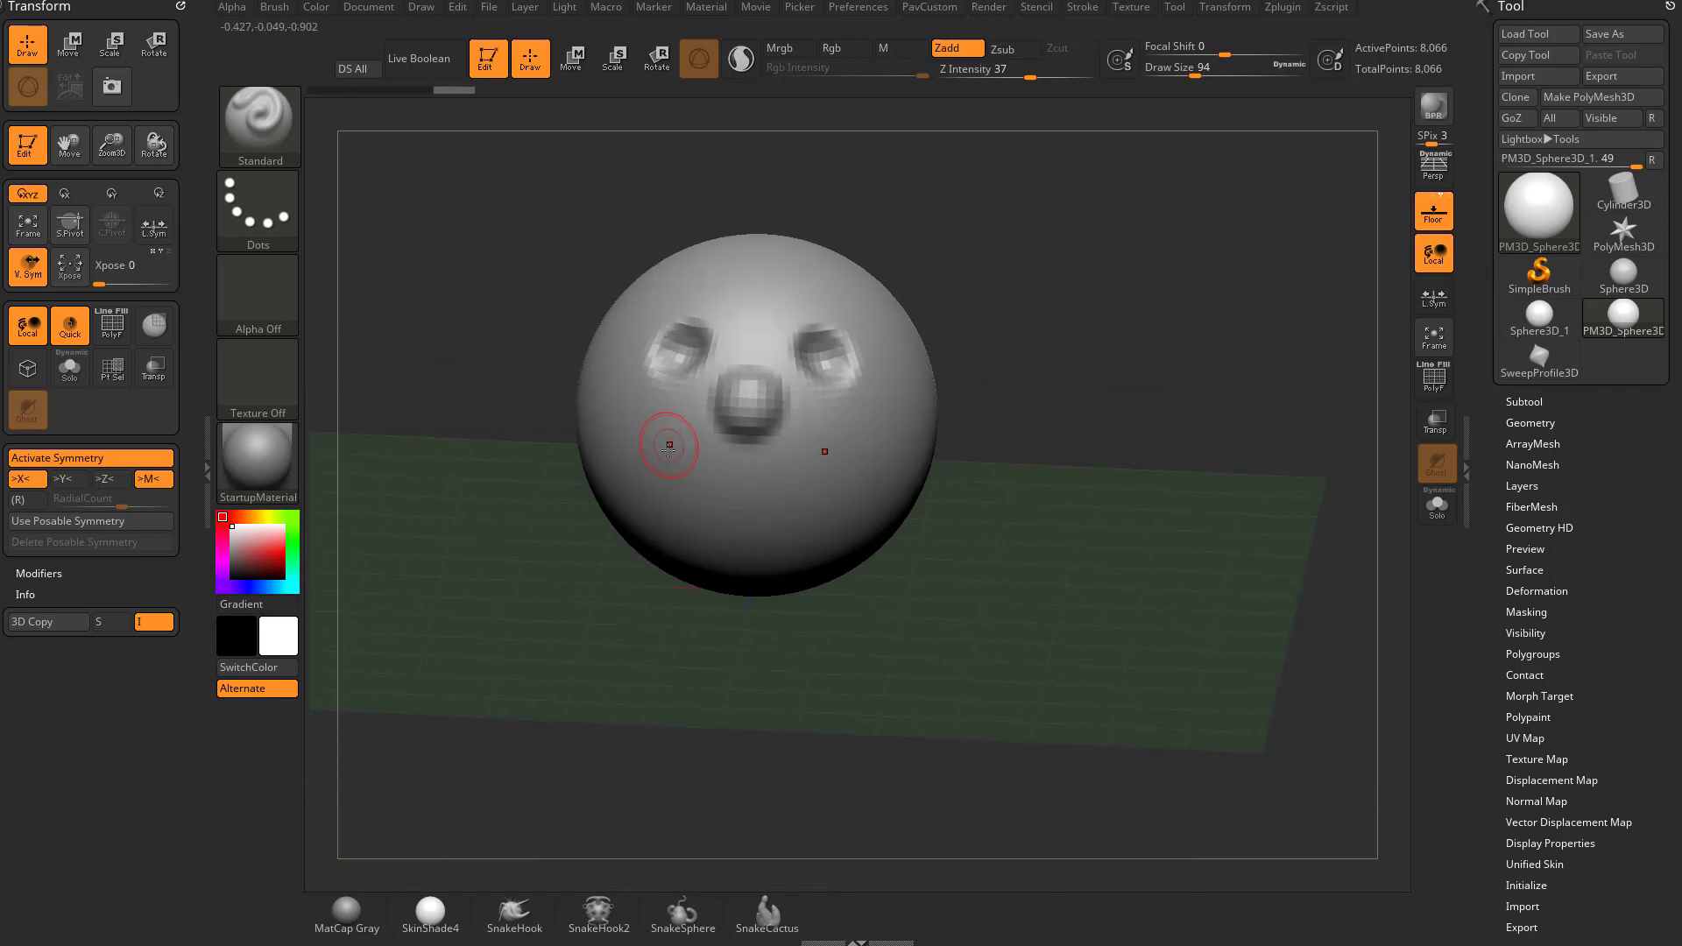
mouse_move(668, 452)
left_mouse_down("alt")
mouse_move(819, 478)
mouse_move(681, 452)
left_mouse_up("alt")
mouse_move(561, 477)
left_mouse_down()
mouse_move(473, 456)
mouse_move(543, 486)
left_mouse_up()
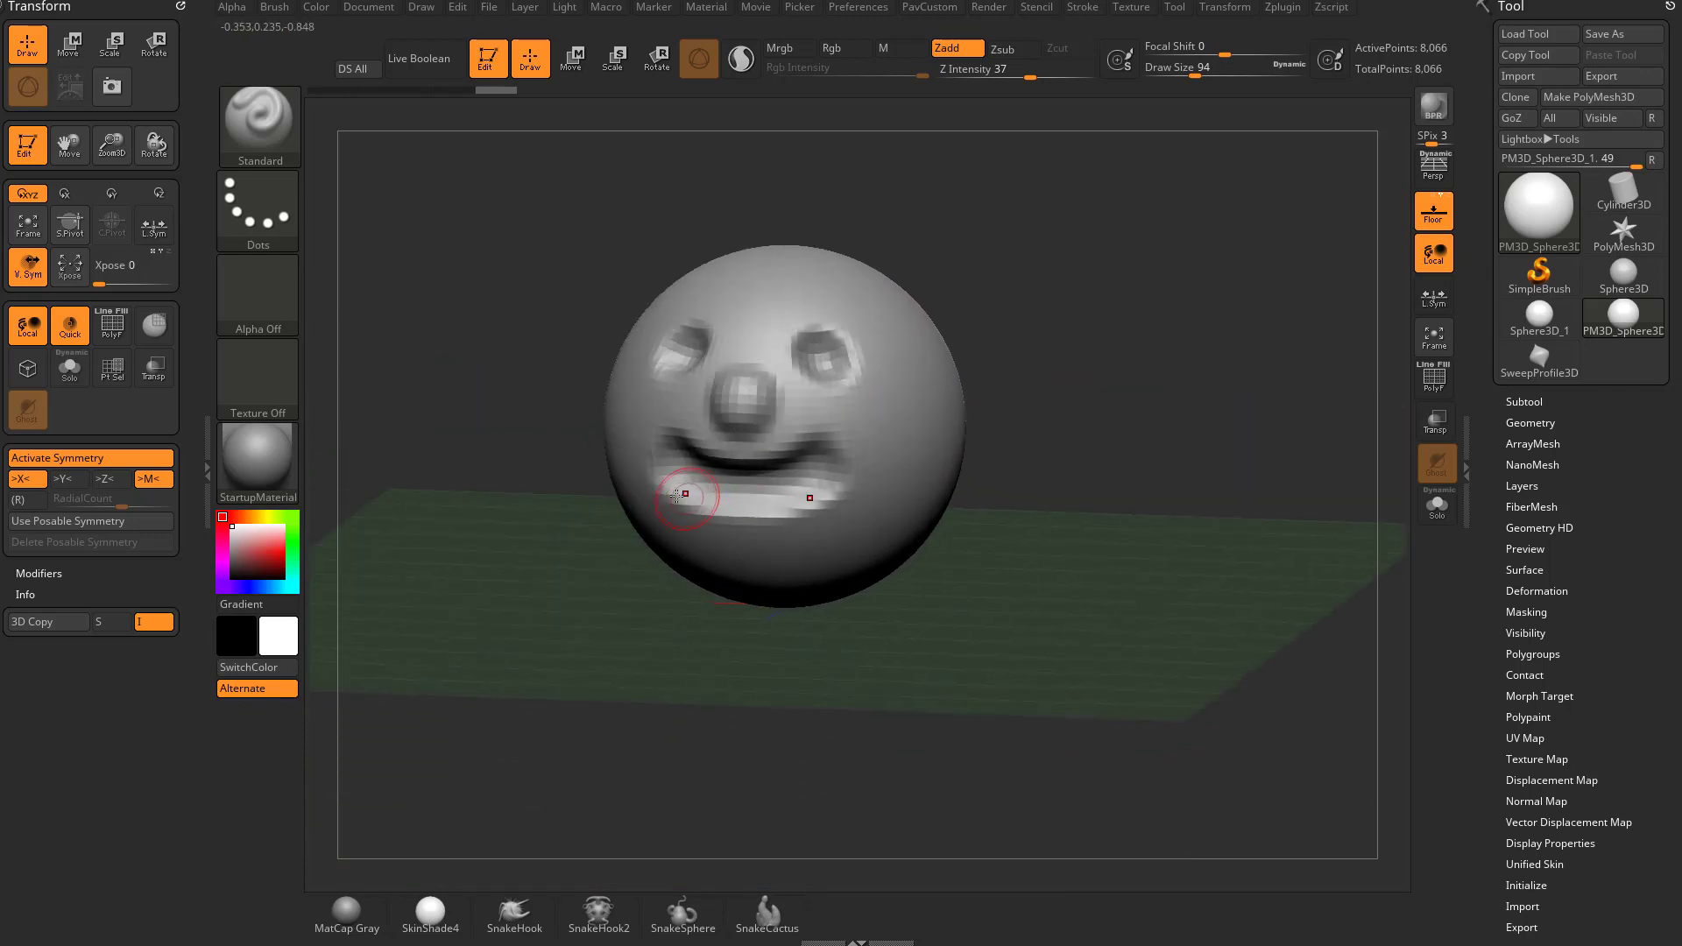
mouse_move(677, 495)
left_mouse_down()
mouse_move(886, 476)
mouse_move(1089, 421)
mouse_move(1115, 360)
mouse_move(1097, 291)
mouse_move(1095, 365)
mouse_move(973, 412)
mouse_move(1102, 390)
mouse_move(815, 444)
left_mouse_up()
mouse_move(964, 411)
left_mouse_down()
mouse_move(1055, 360)
mouse_move(1079, 440)
mouse_move(895, 429)
left_mouse_up()
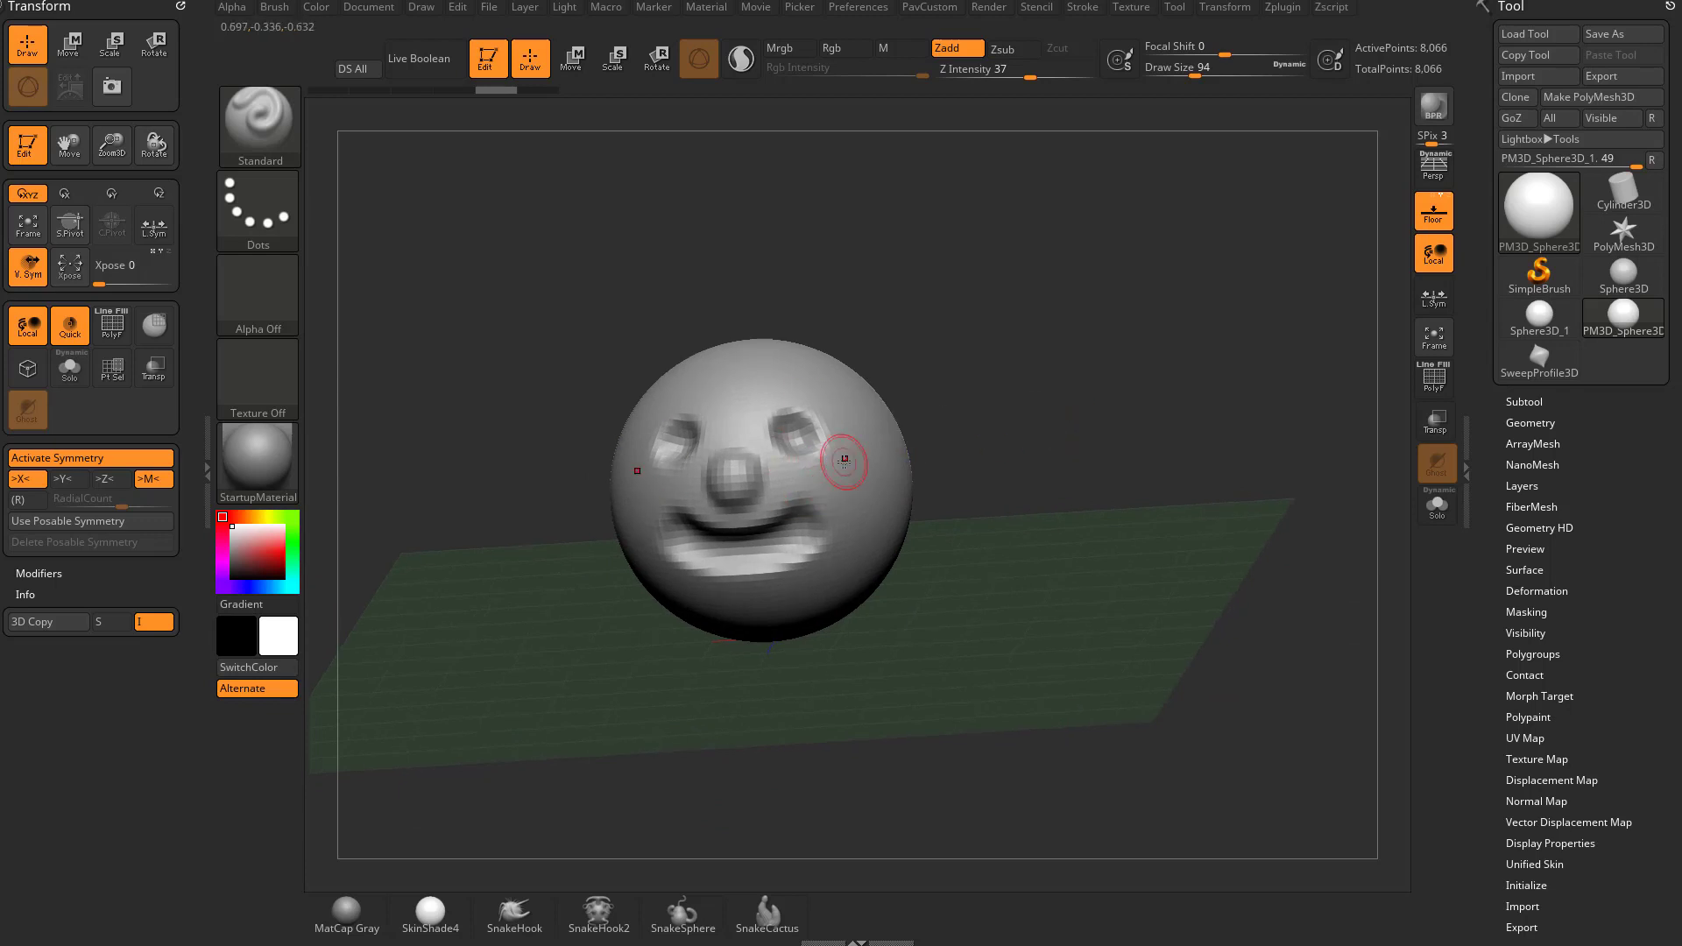
Enlarge the brush to draw size 223 and build up a chin below the mouth
left_click_drag(1162, 369, 1153, 355)
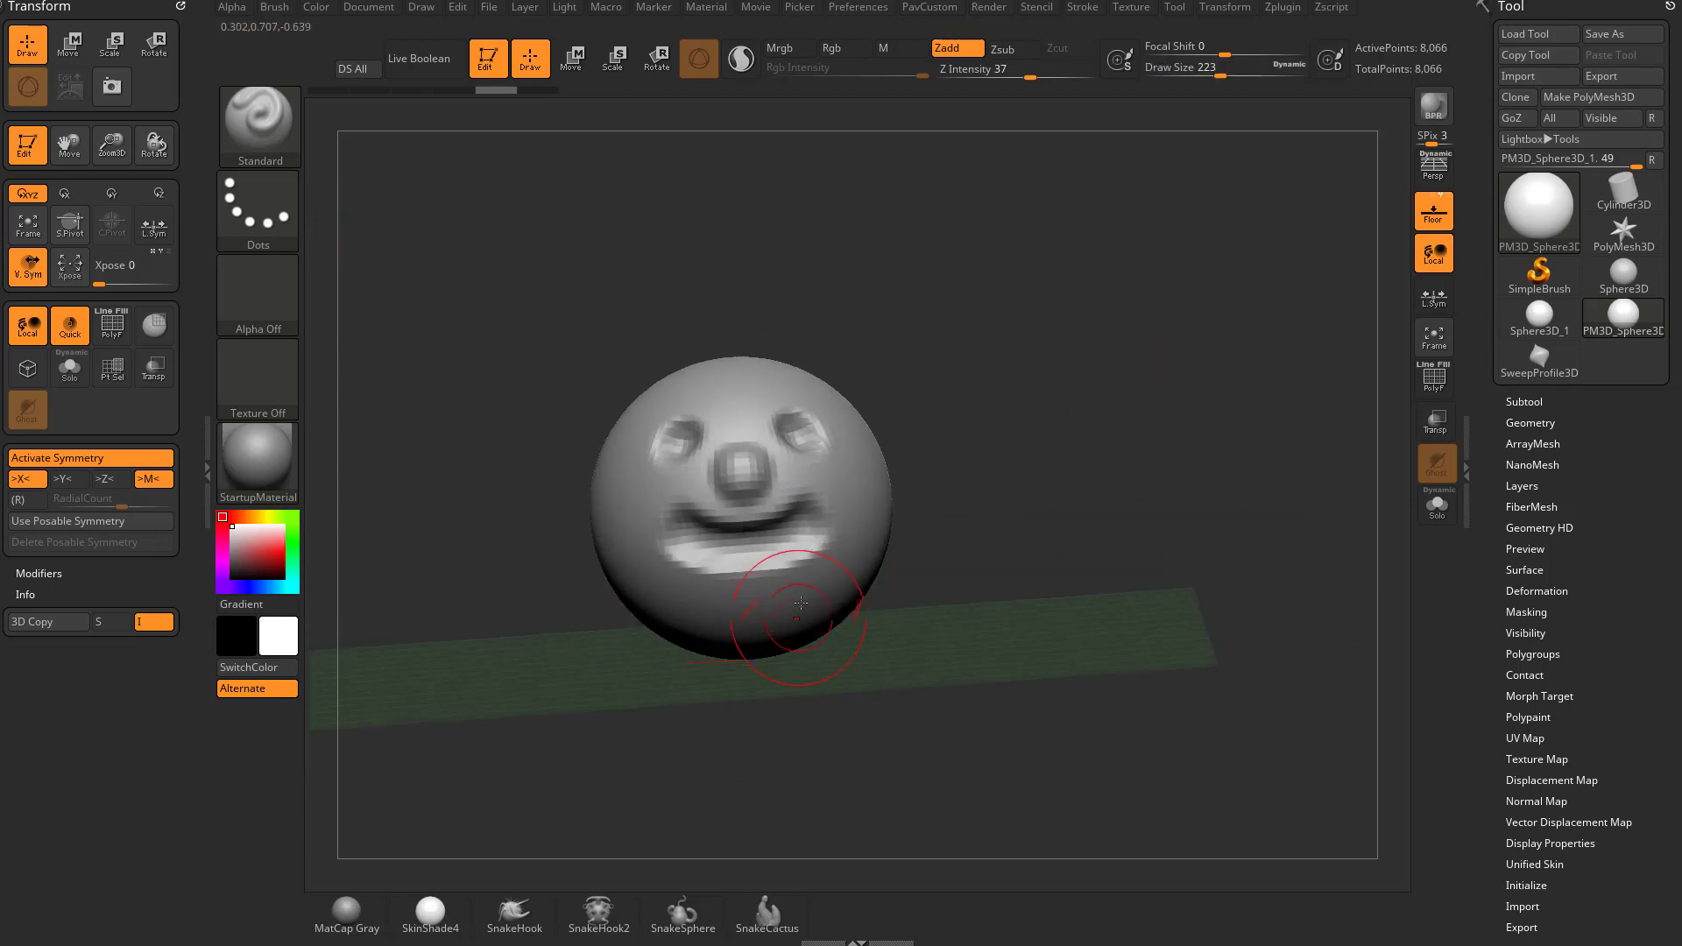
left_click_drag(938, 537, 885, 521)
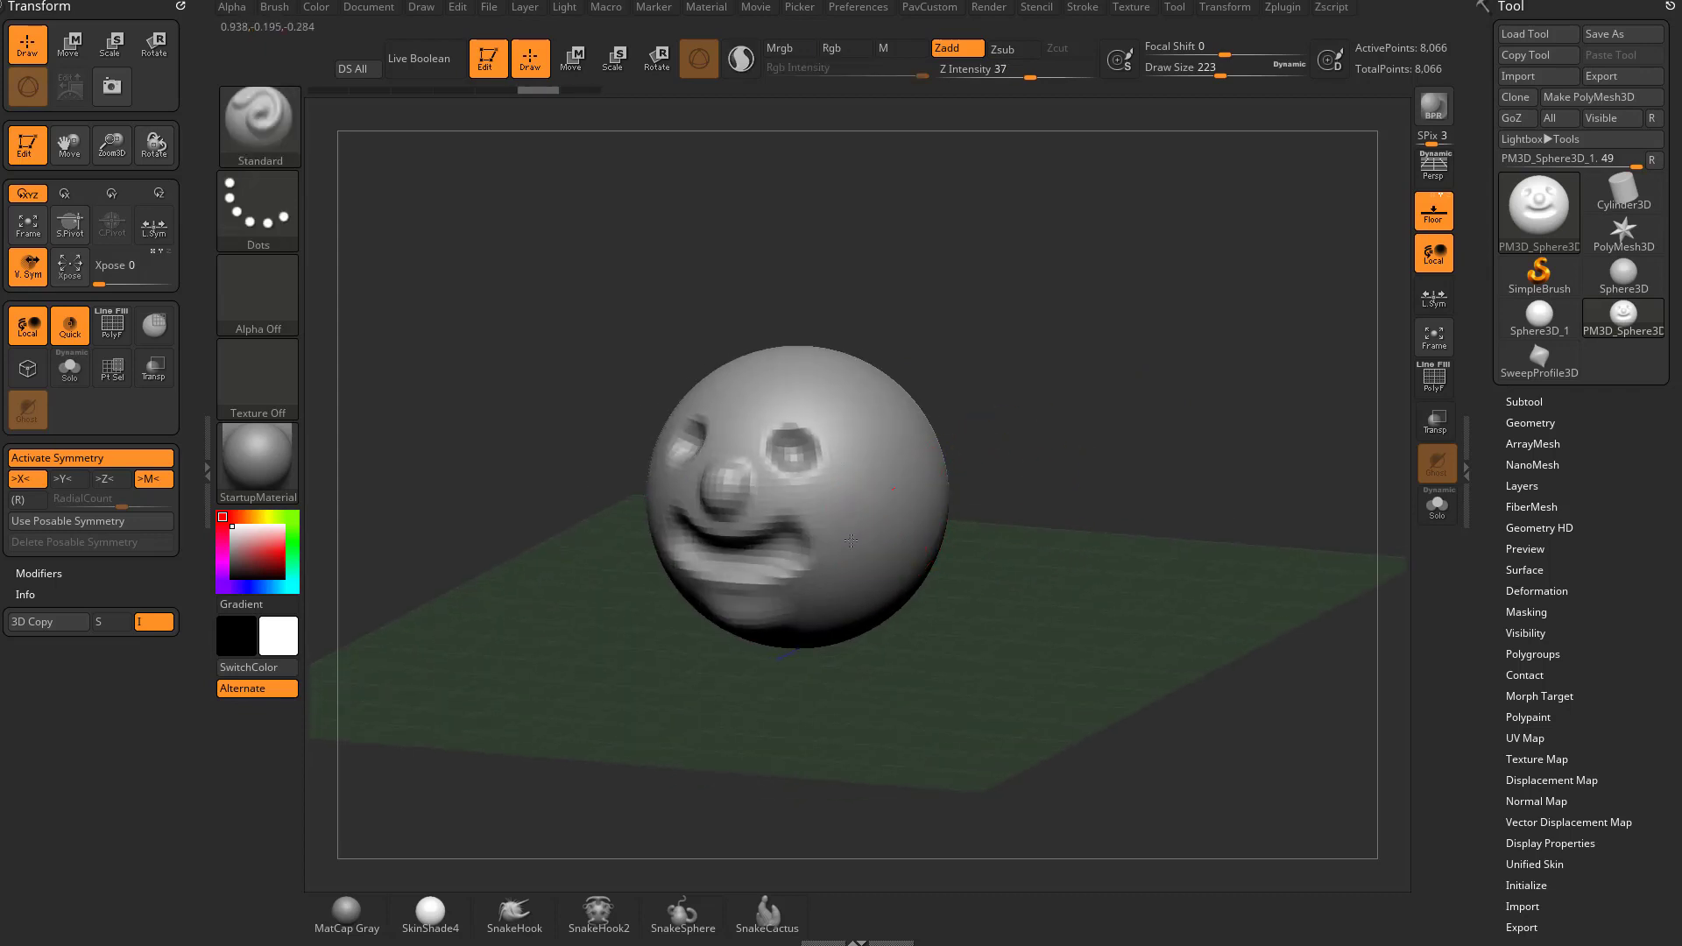
left_click_drag(1007, 477, 1031, 477)
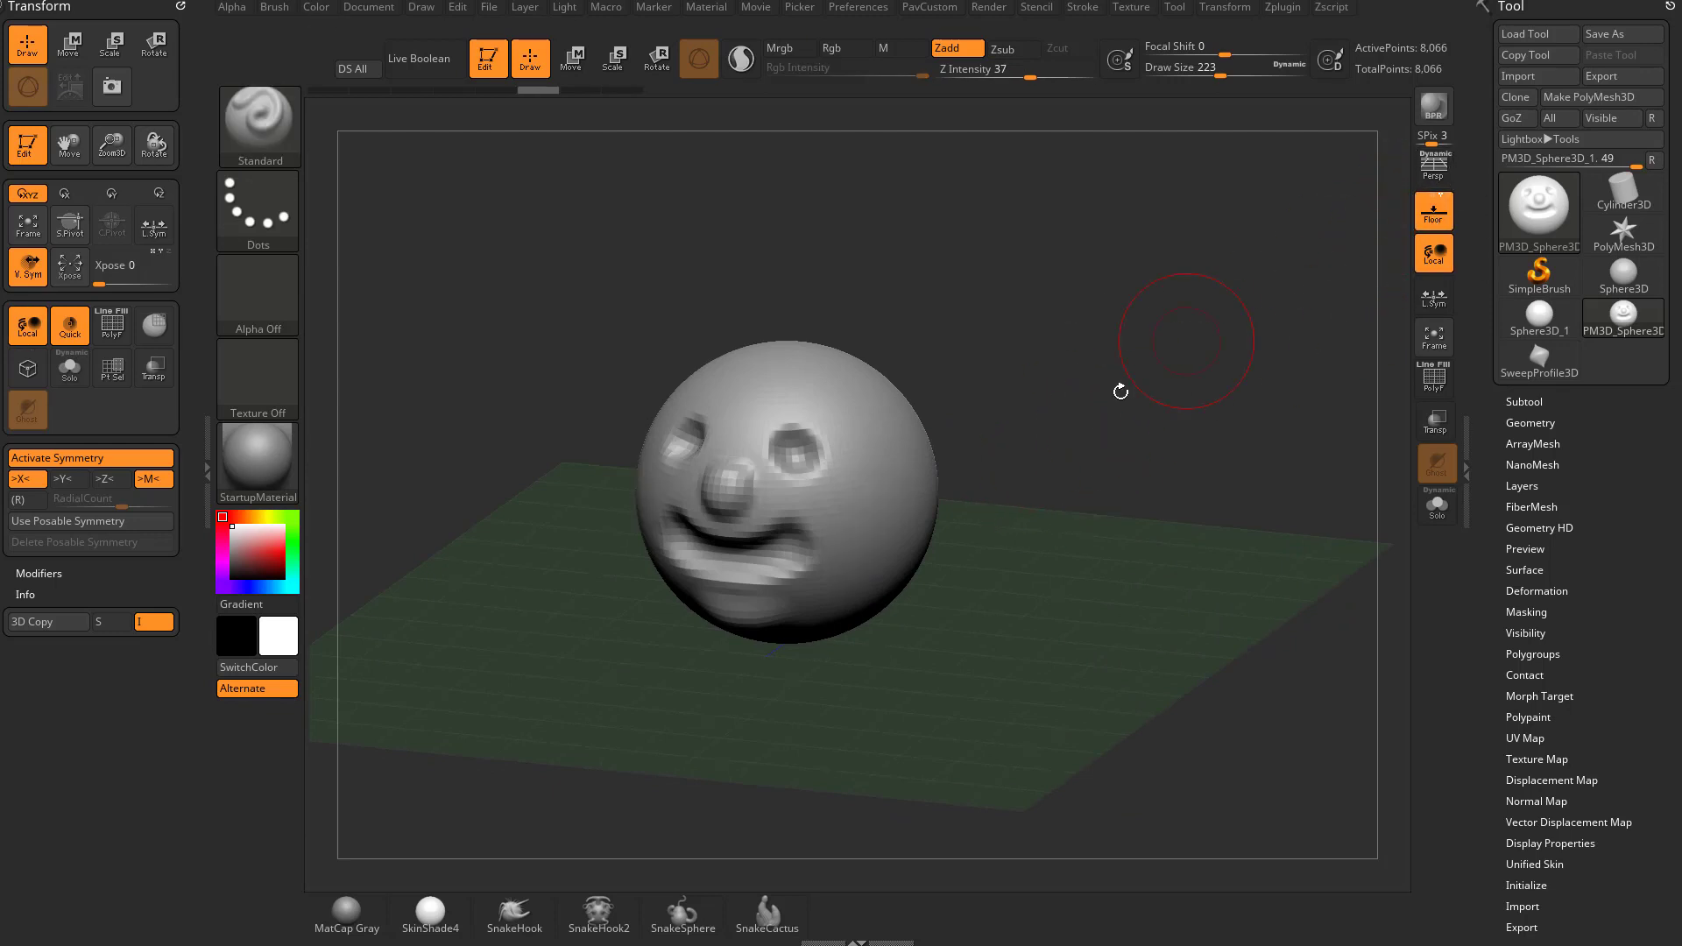
left_click_drag(1120, 391, 848, 486)
left_click_drag(1037, 393, 1051, 503)
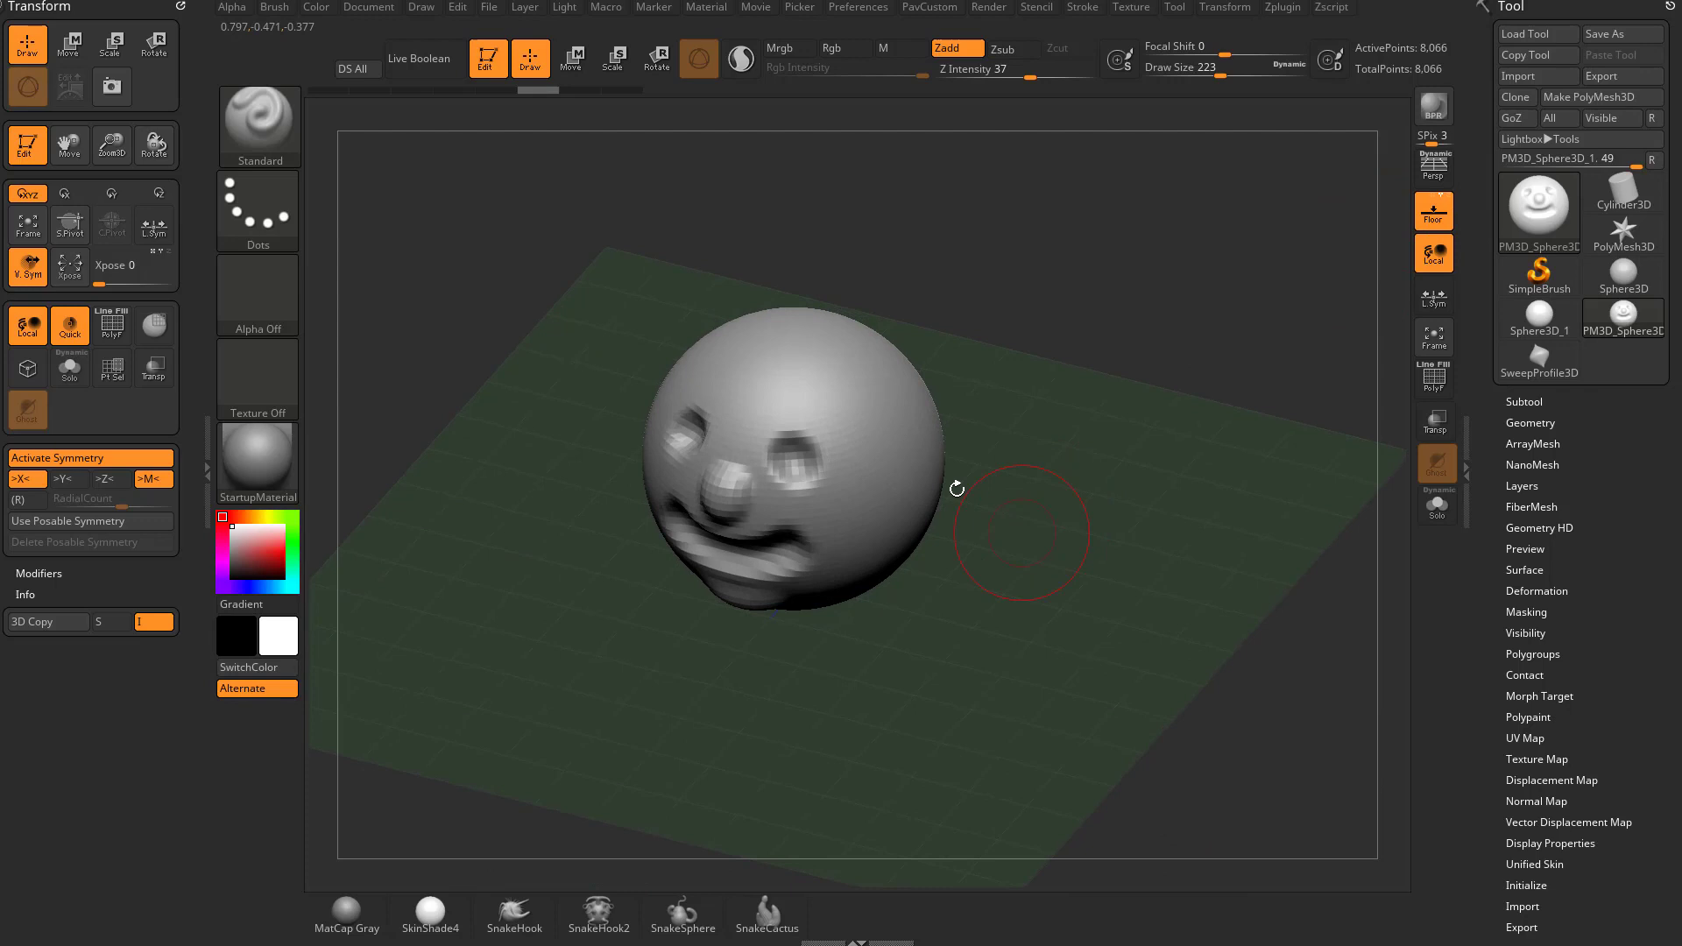
Hide the floor grid and switch to the Move brush
key("shift+p")
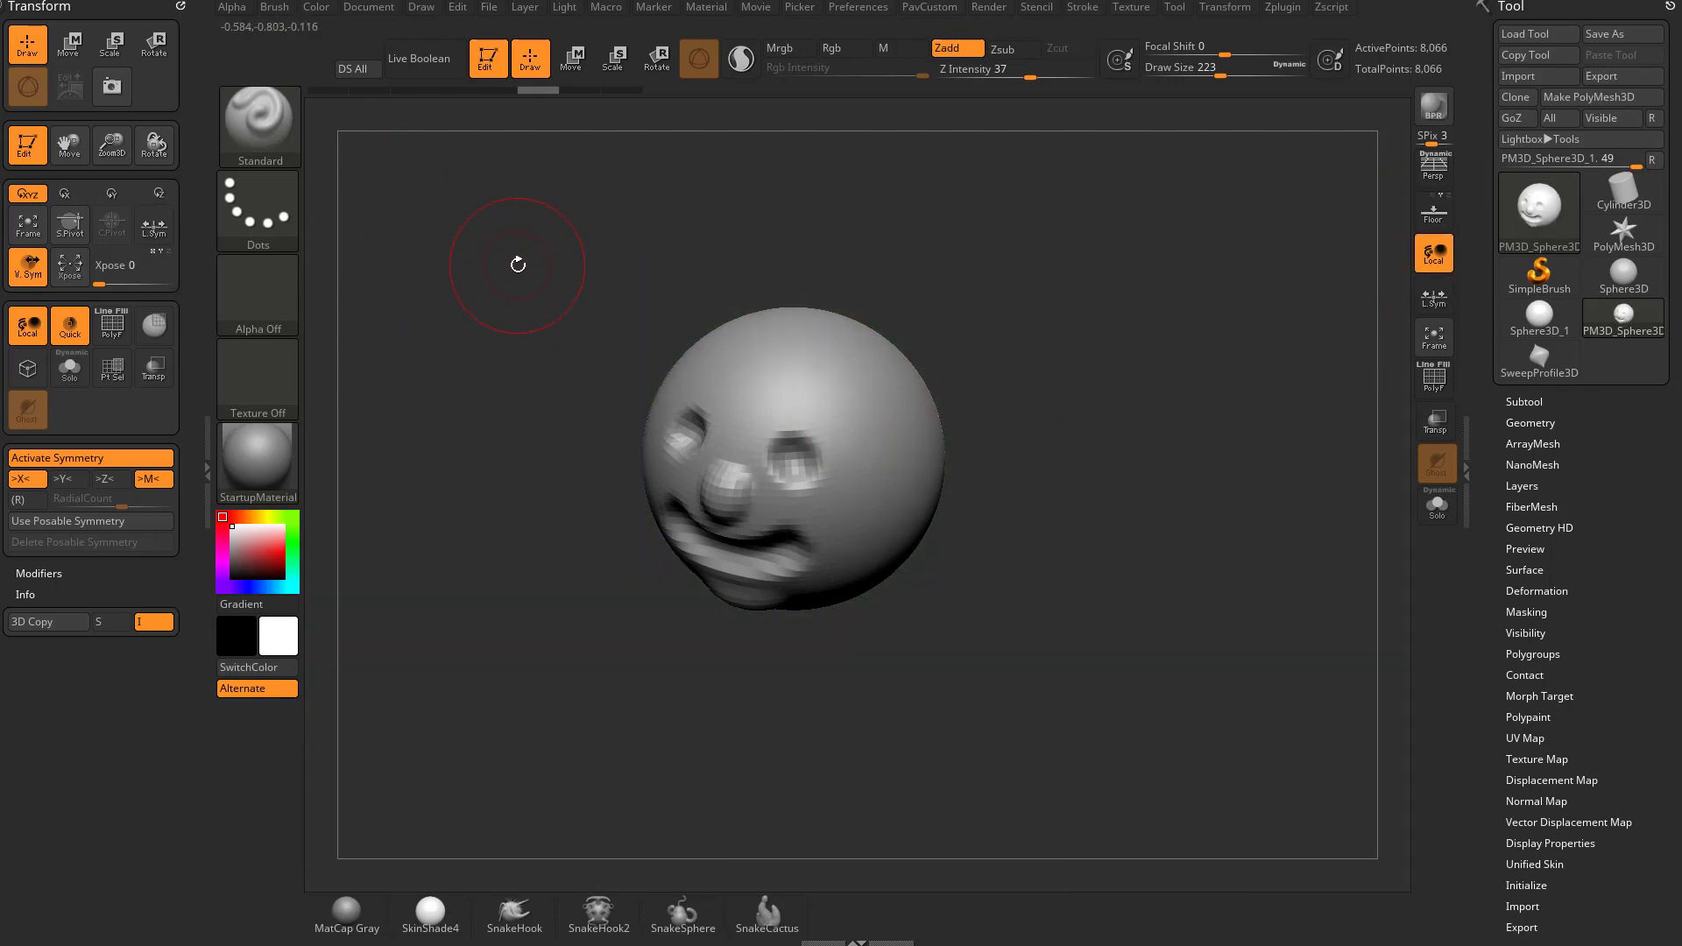
key("b")
key("m")
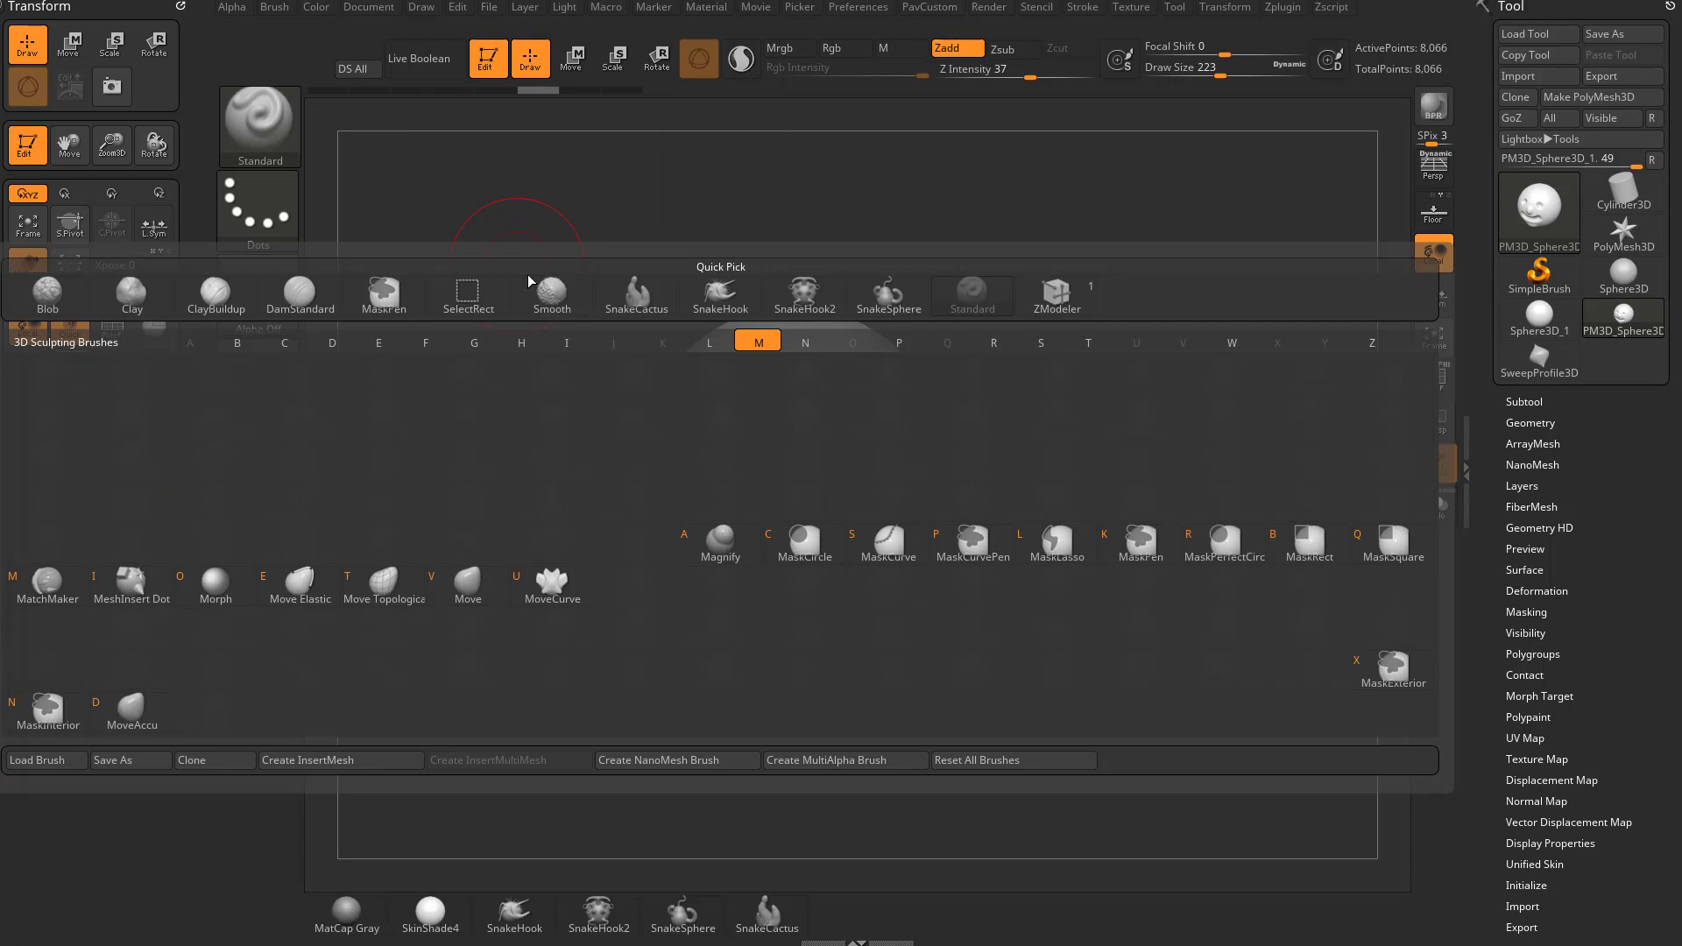
key("v")
left_click_drag(1127, 365, 1118, 353)
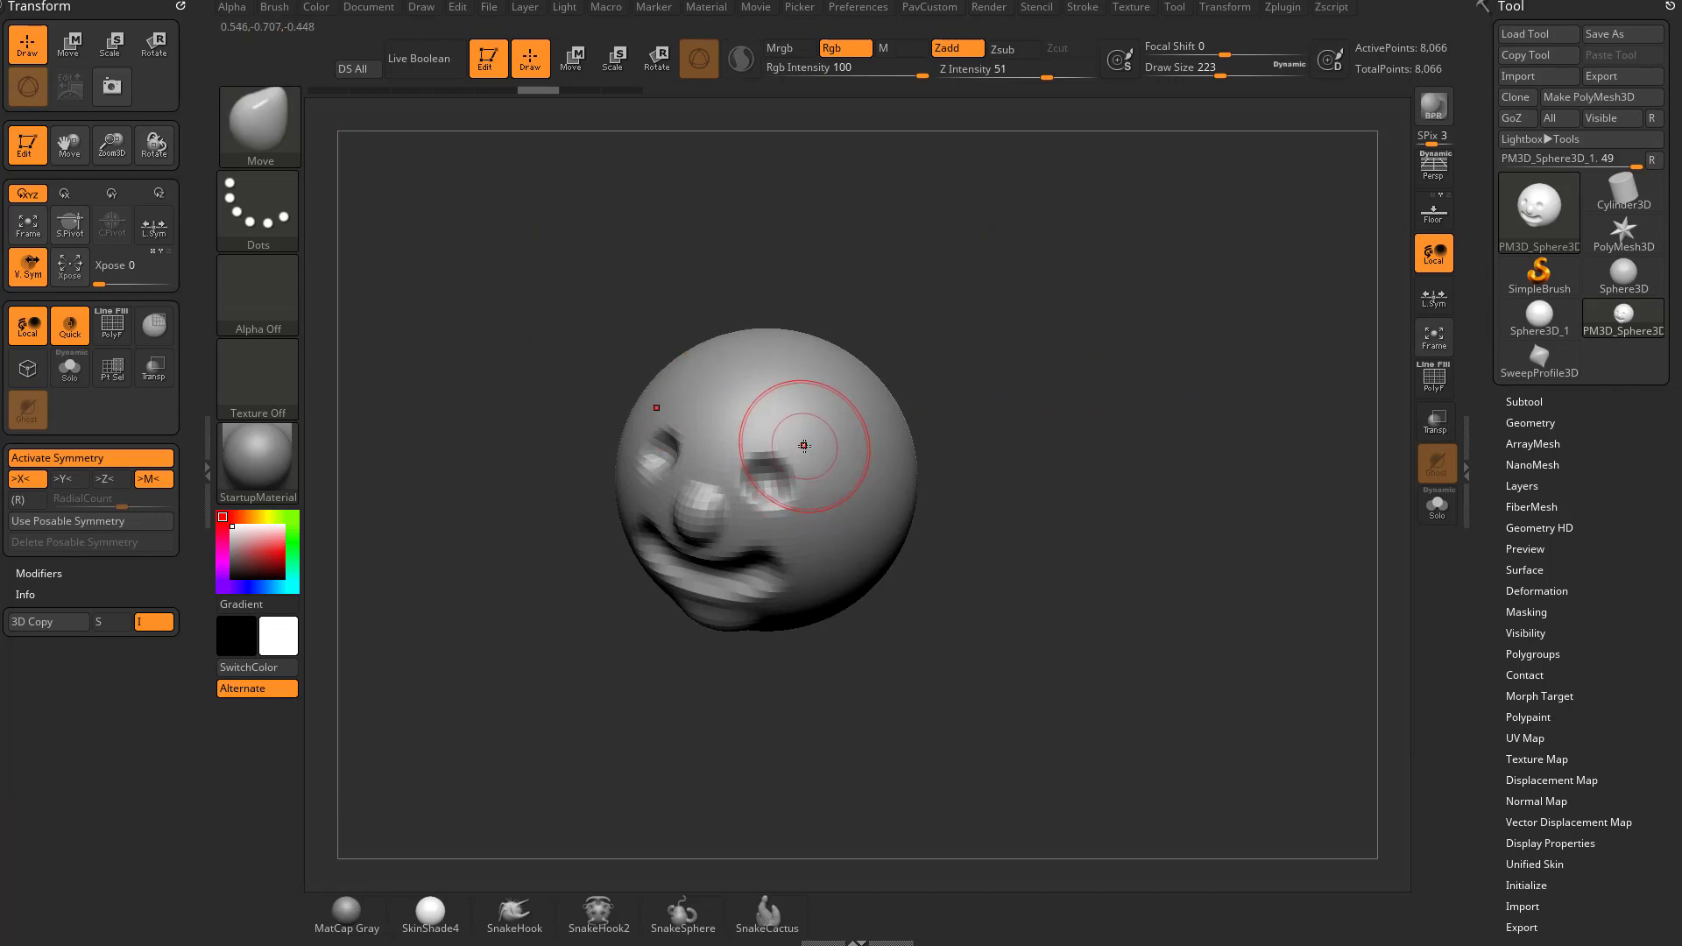
key("x")
key("x")
key("x")
key("x")
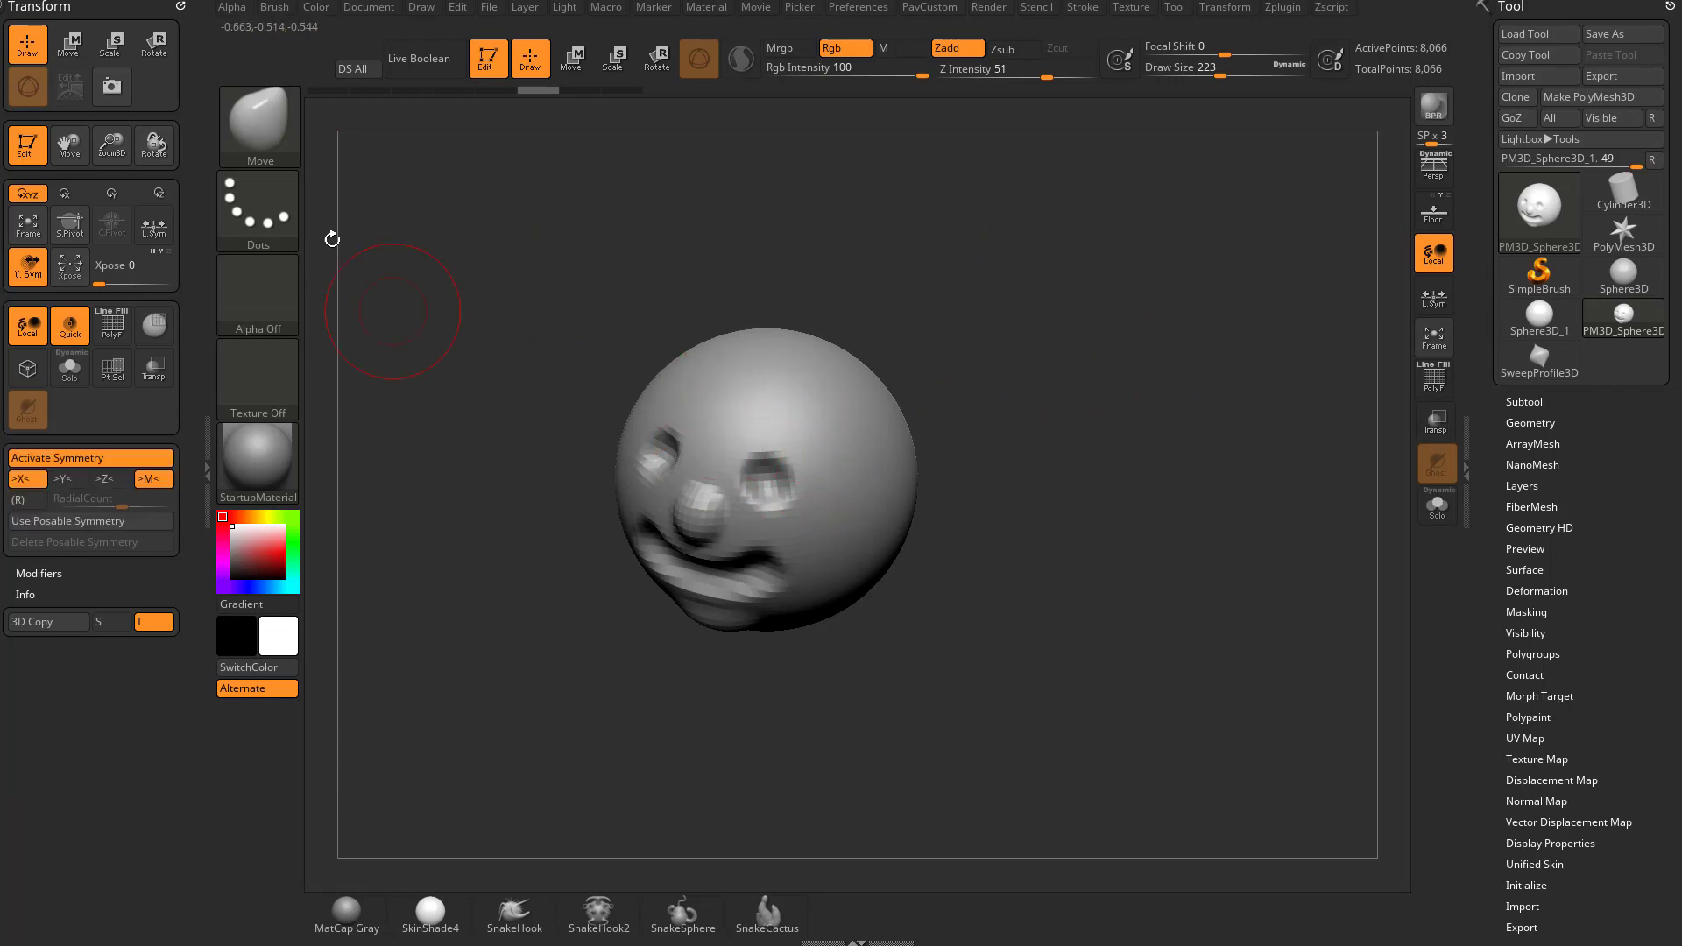
Remove the docked Transform palette and dock the Brush palette in its place
left_click(174, 7)
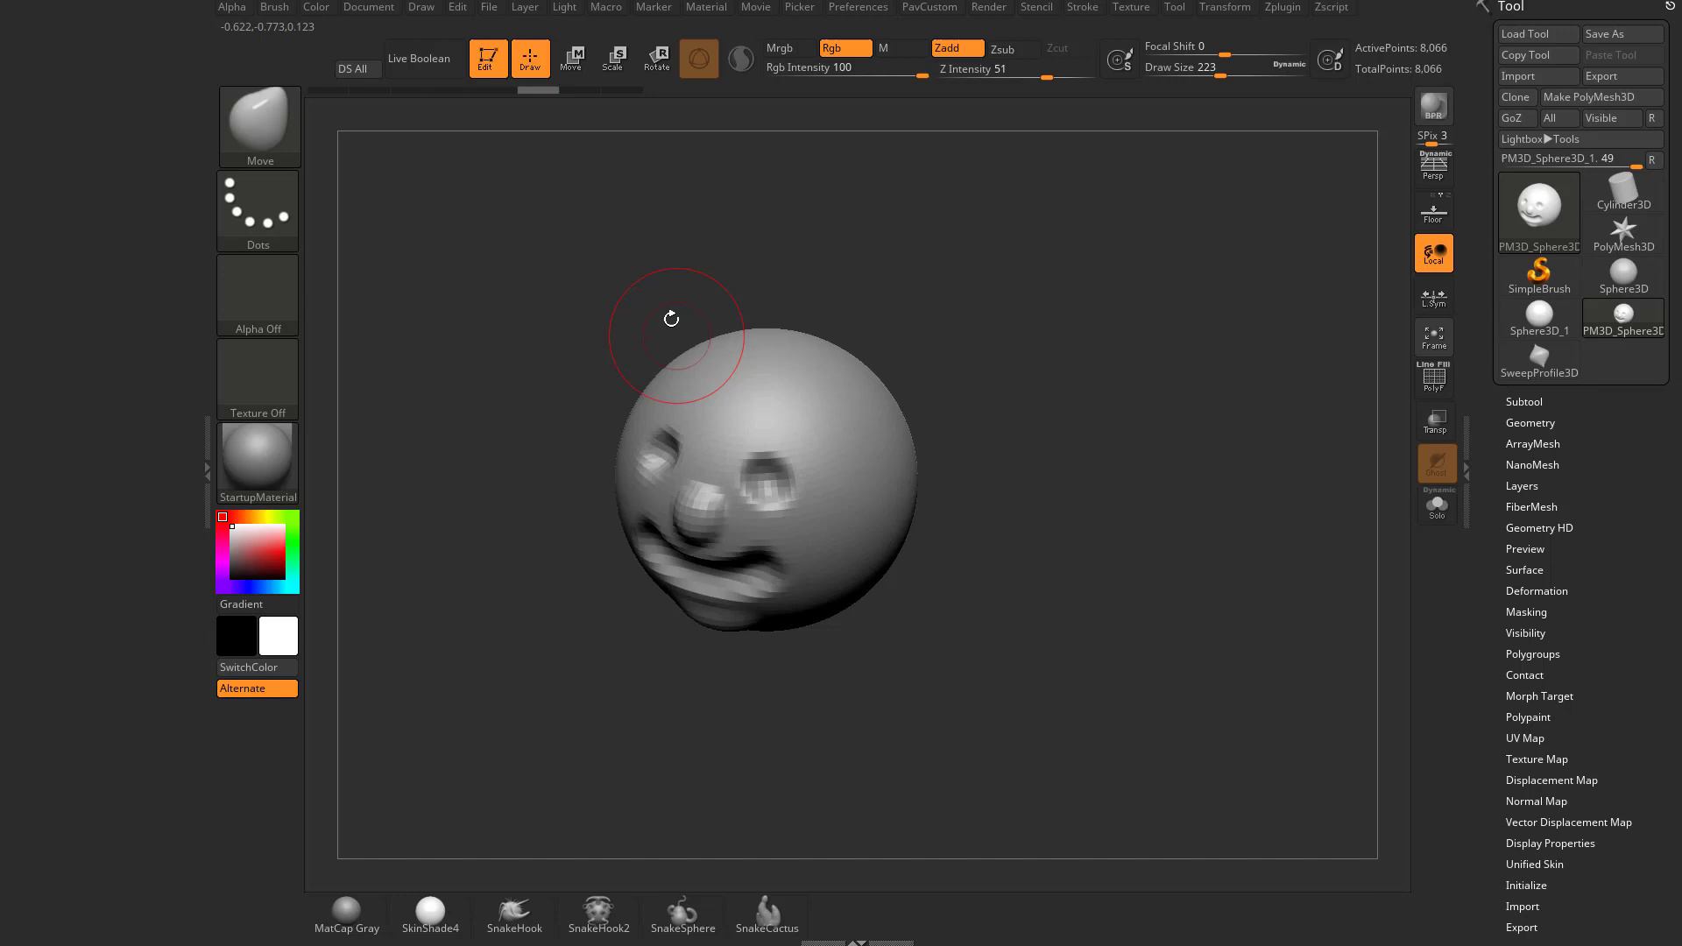
left_click(269, 11)
left_click_drag(268, 30, 88, 52)
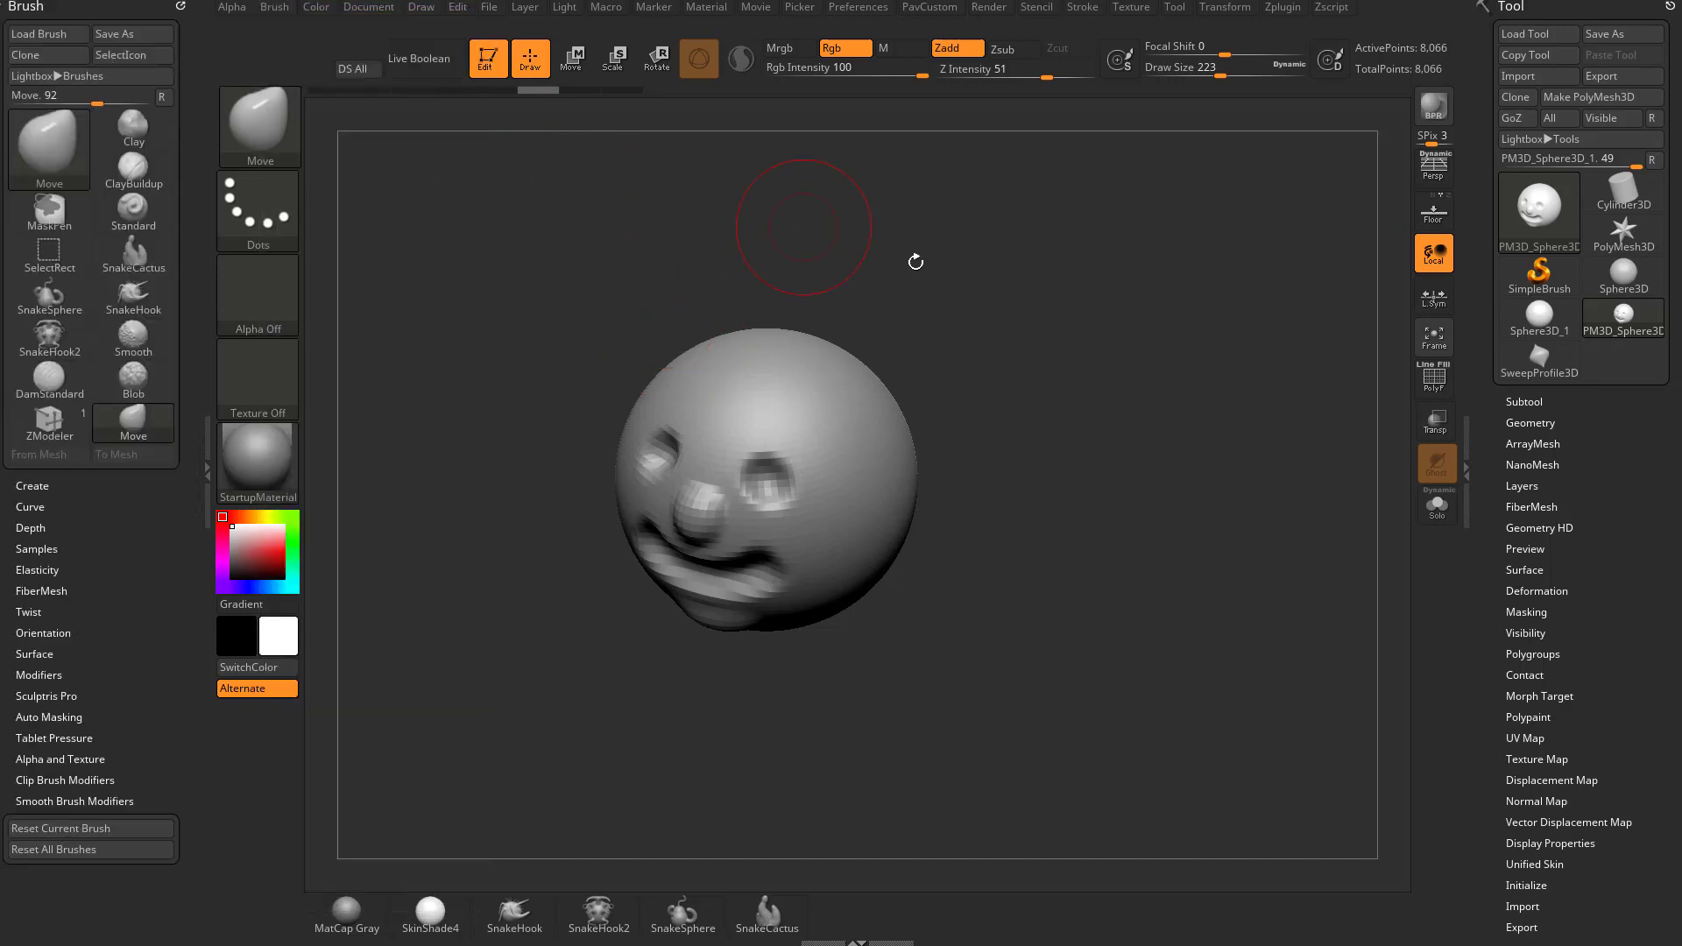
left_click(201, 414)
left_click(4, 431)
Enlarge the Move brush to draw size 430 and reshape the head with a broader, flatter top and a narrower jaw
mouse_move(950, 368)
left_mouse_down()
mouse_move(1043, 381)
mouse_move(991, 347)
mouse_move(893, 376)
mouse_move(859, 426)
mouse_move(882, 435)
mouse_move(857, 433)
mouse_move(876, 437)
left_mouse_up()
key("s")
key("s")
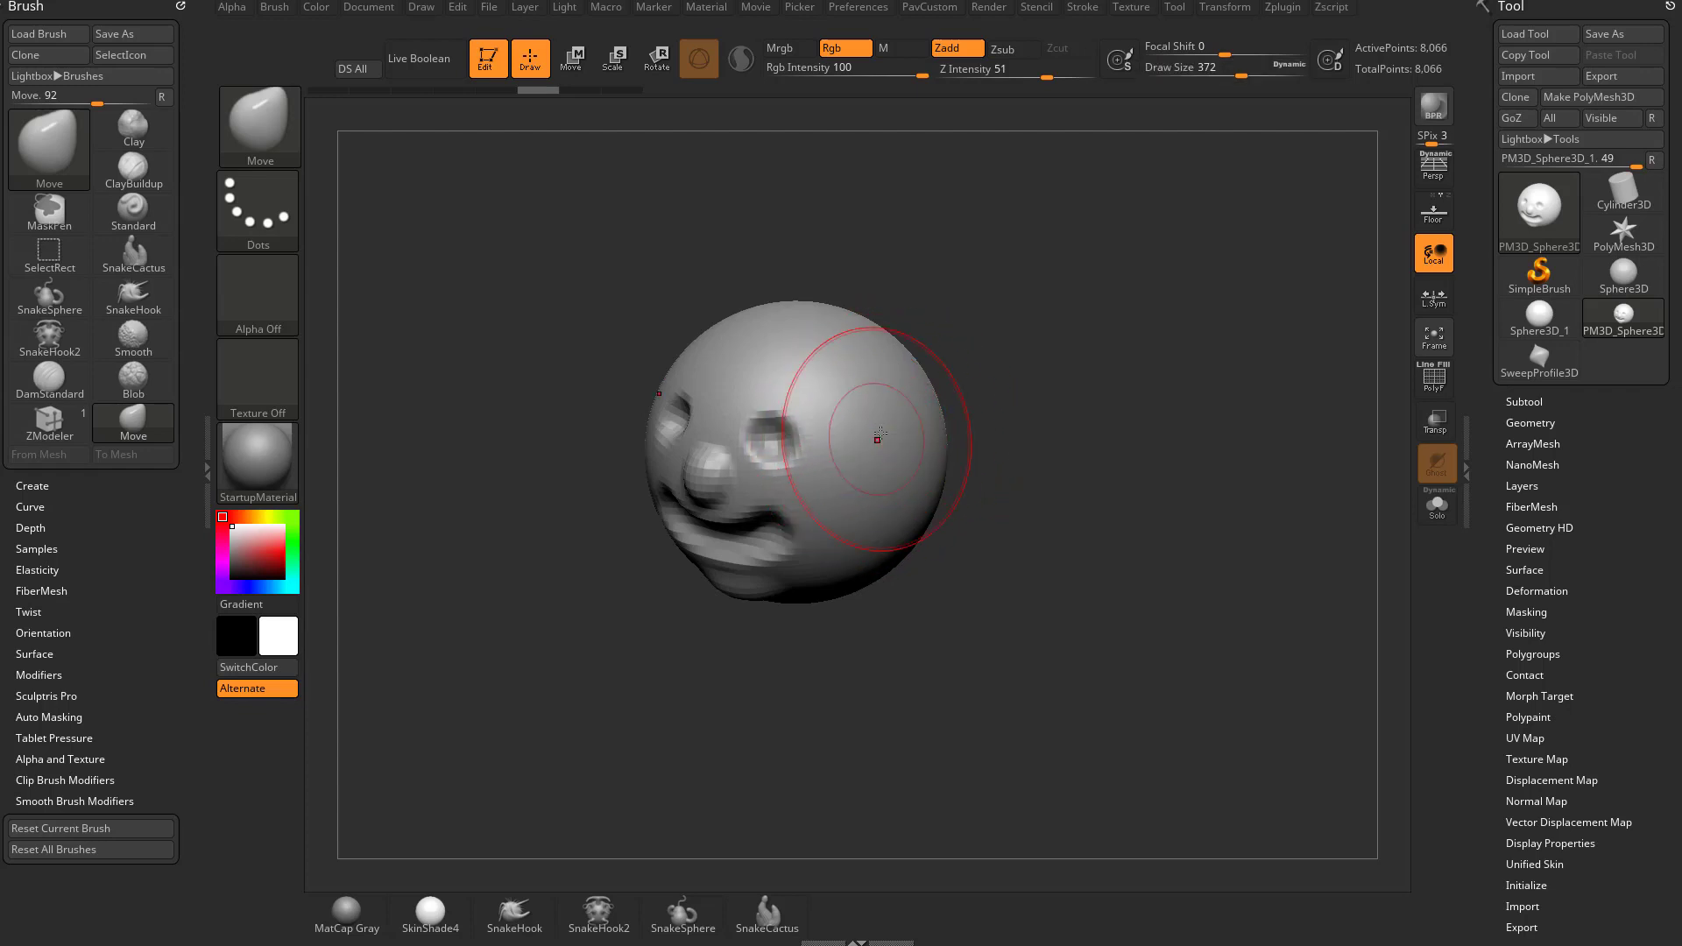
mouse_move(994, 410)
left_mouse_down()
mouse_move(1047, 401)
mouse_move(1048, 336)
mouse_move(996, 354)
mouse_move(962, 394)
left_mouse_up()
key("s")
left_click_drag(861, 422, 873, 415)
mouse_move(842, 331)
left_mouse_down()
mouse_move(841, 311)
mouse_move(853, 372)
left_mouse_up()
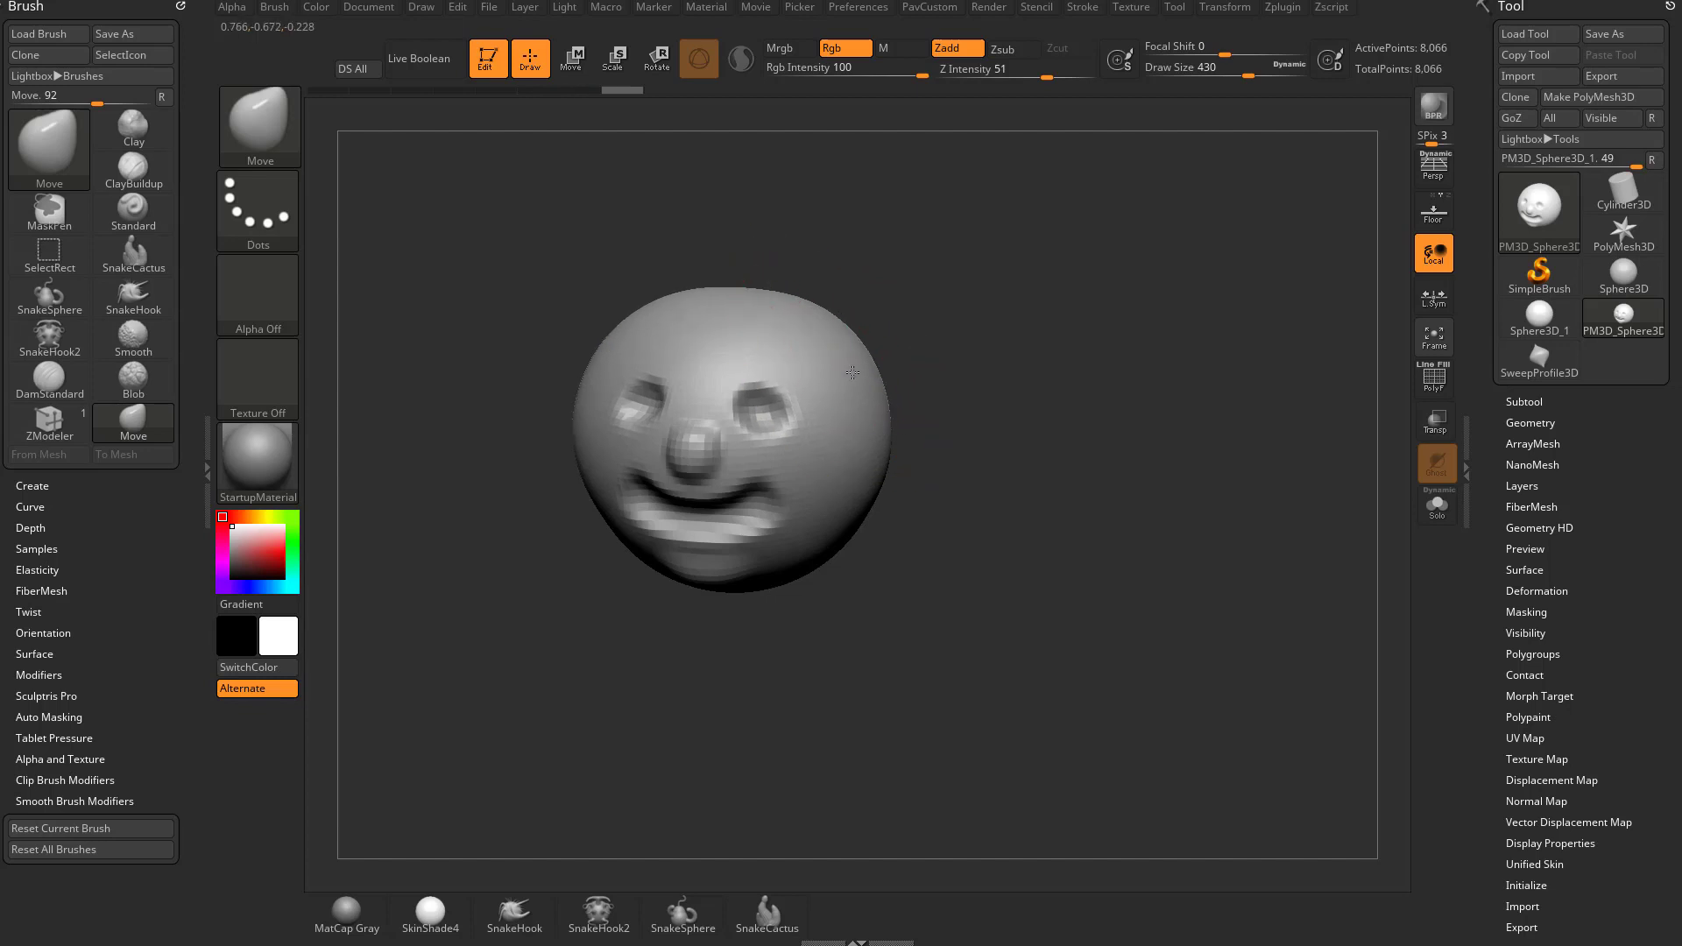
left_click_drag(820, 463, 870, 456)
mouse_move(899, 452)
left_mouse_down()
mouse_move(913, 444)
mouse_move(866, 436)
mouse_move(867, 410)
mouse_move(786, 599)
left_mouse_up()
mouse_move(704, 539)
left_mouse_down()
mouse_move(670, 547)
mouse_move(832, 526)
mouse_move(927, 488)
mouse_move(916, 511)
mouse_move(959, 539)
left_mouse_up()
Reduce the Move brush to draw size 207 and pull the nose and facial profile forward in side view
key("s")
mouse_move(829, 481)
left_mouse_down()
mouse_move(806, 479)
mouse_move(841, 515)
mouse_move(661, 549)
mouse_move(652, 567)
mouse_move(657, 518)
left_mouse_up()
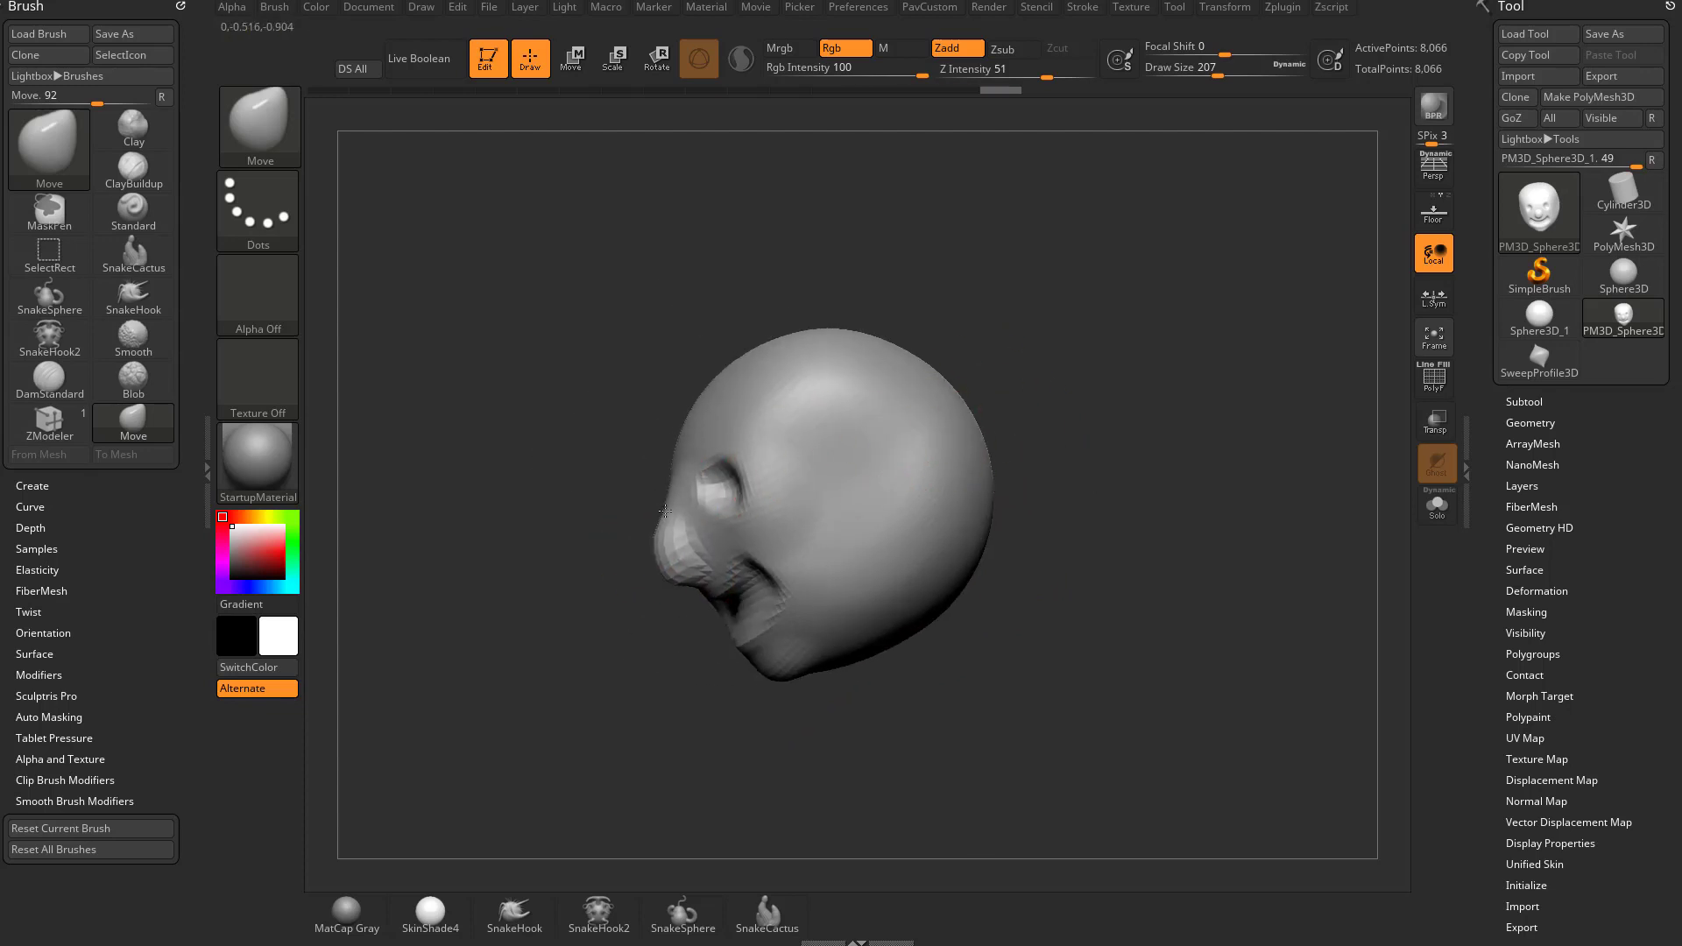
left_click_drag(601, 580, 833, 560)
left_click_drag(736, 469, 585, 552)
right_click_drag(604, 534, 739, 534)
Set the draw size to 217, stretch the nose into a long point and adjust the chin
key("s")
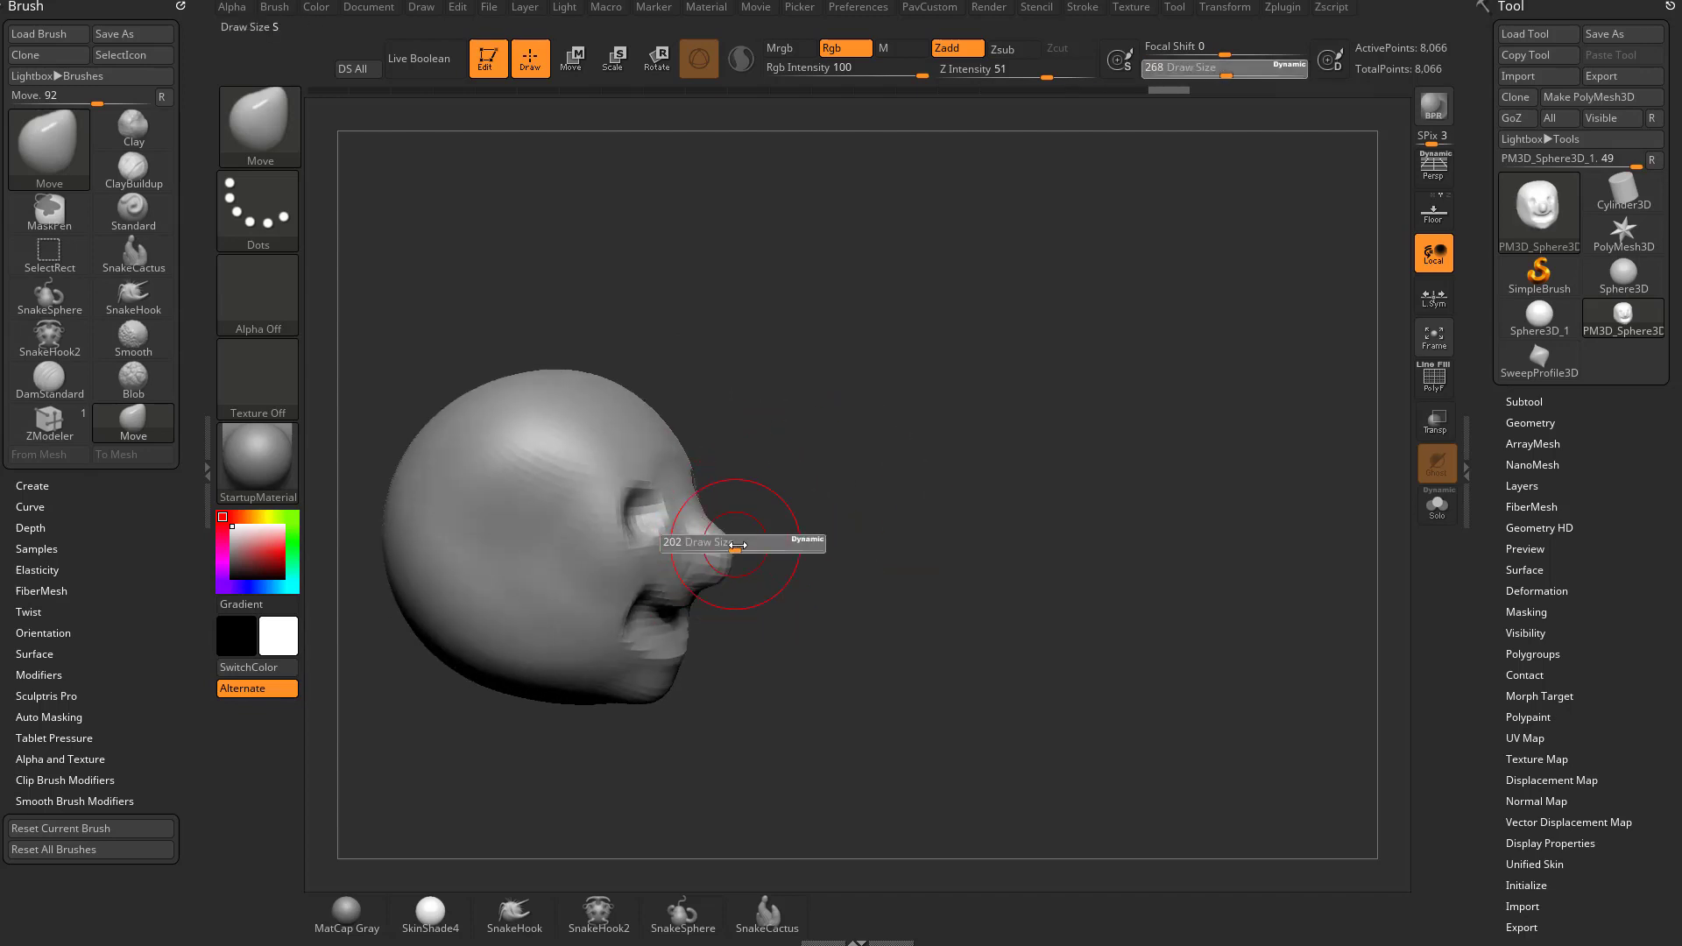
left_click(739, 544)
left_click_drag(732, 554, 780, 570)
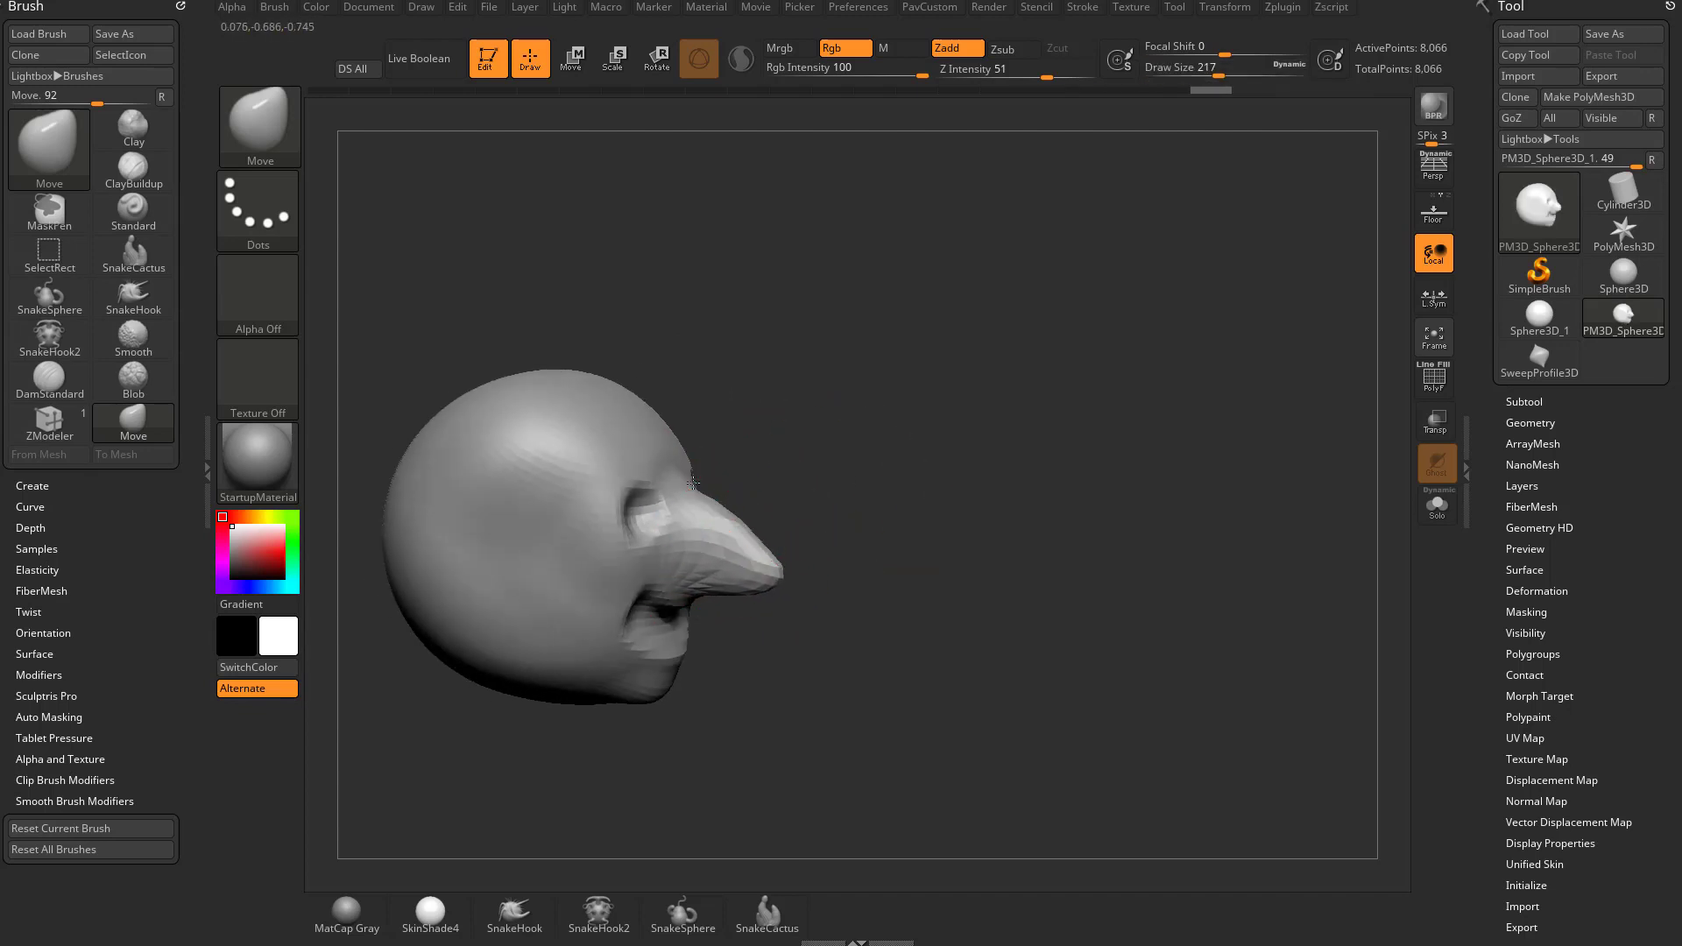
left_click_drag(902, 530, 793, 635)
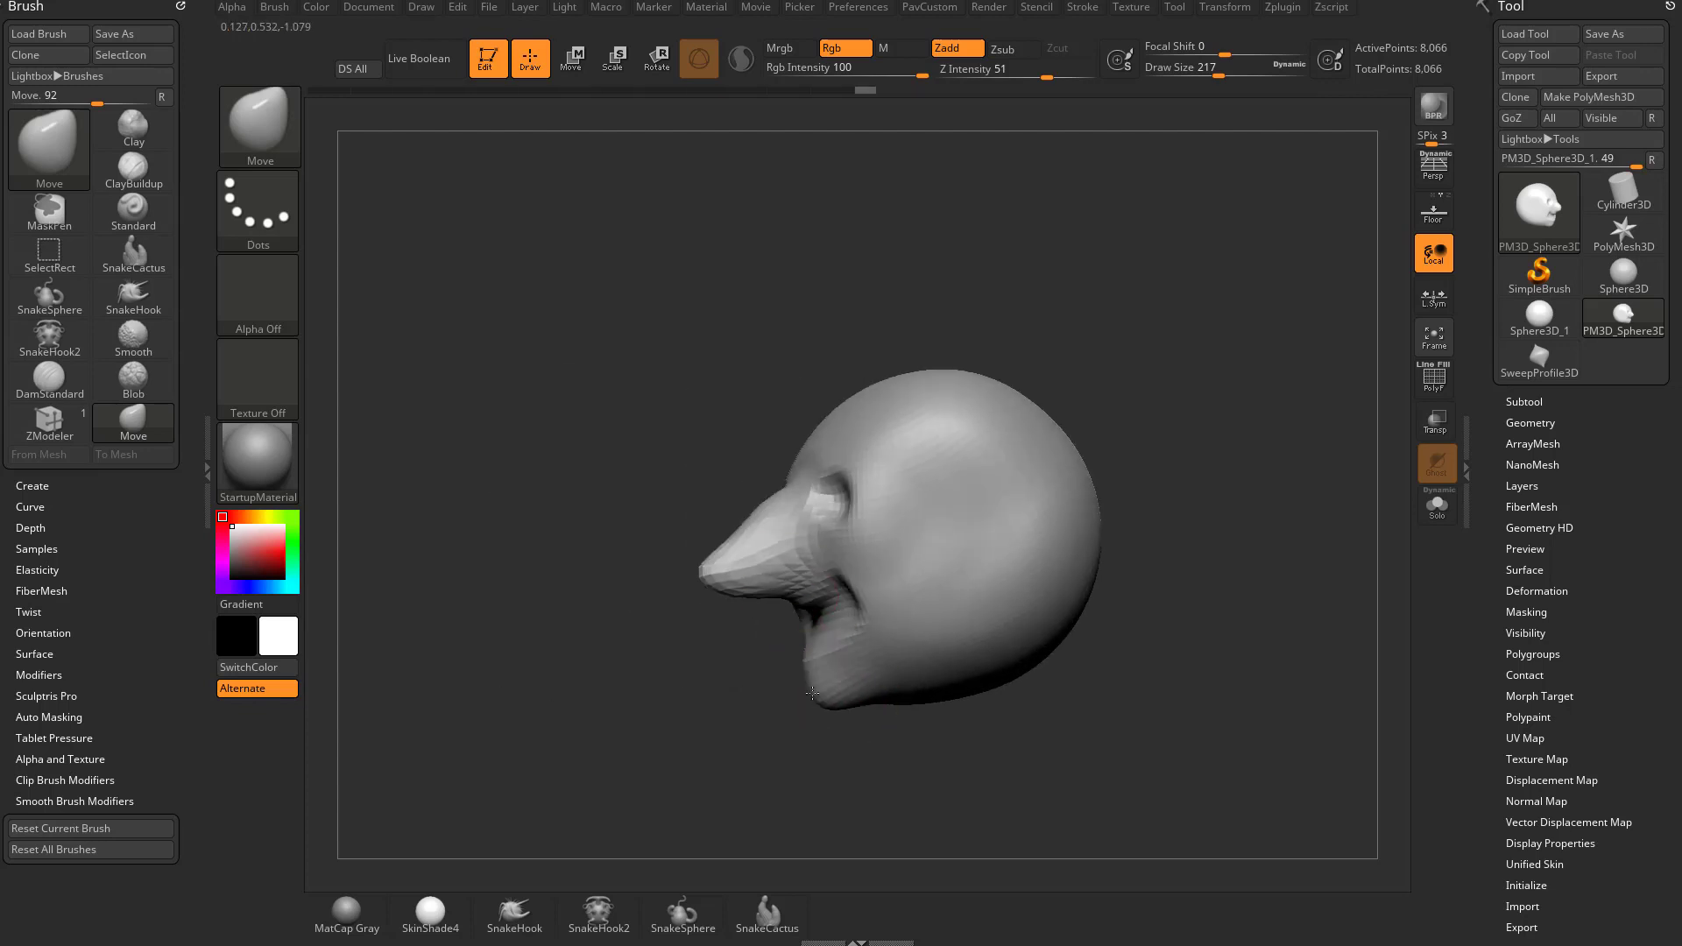
left_click_drag(863, 706, 1162, 548)
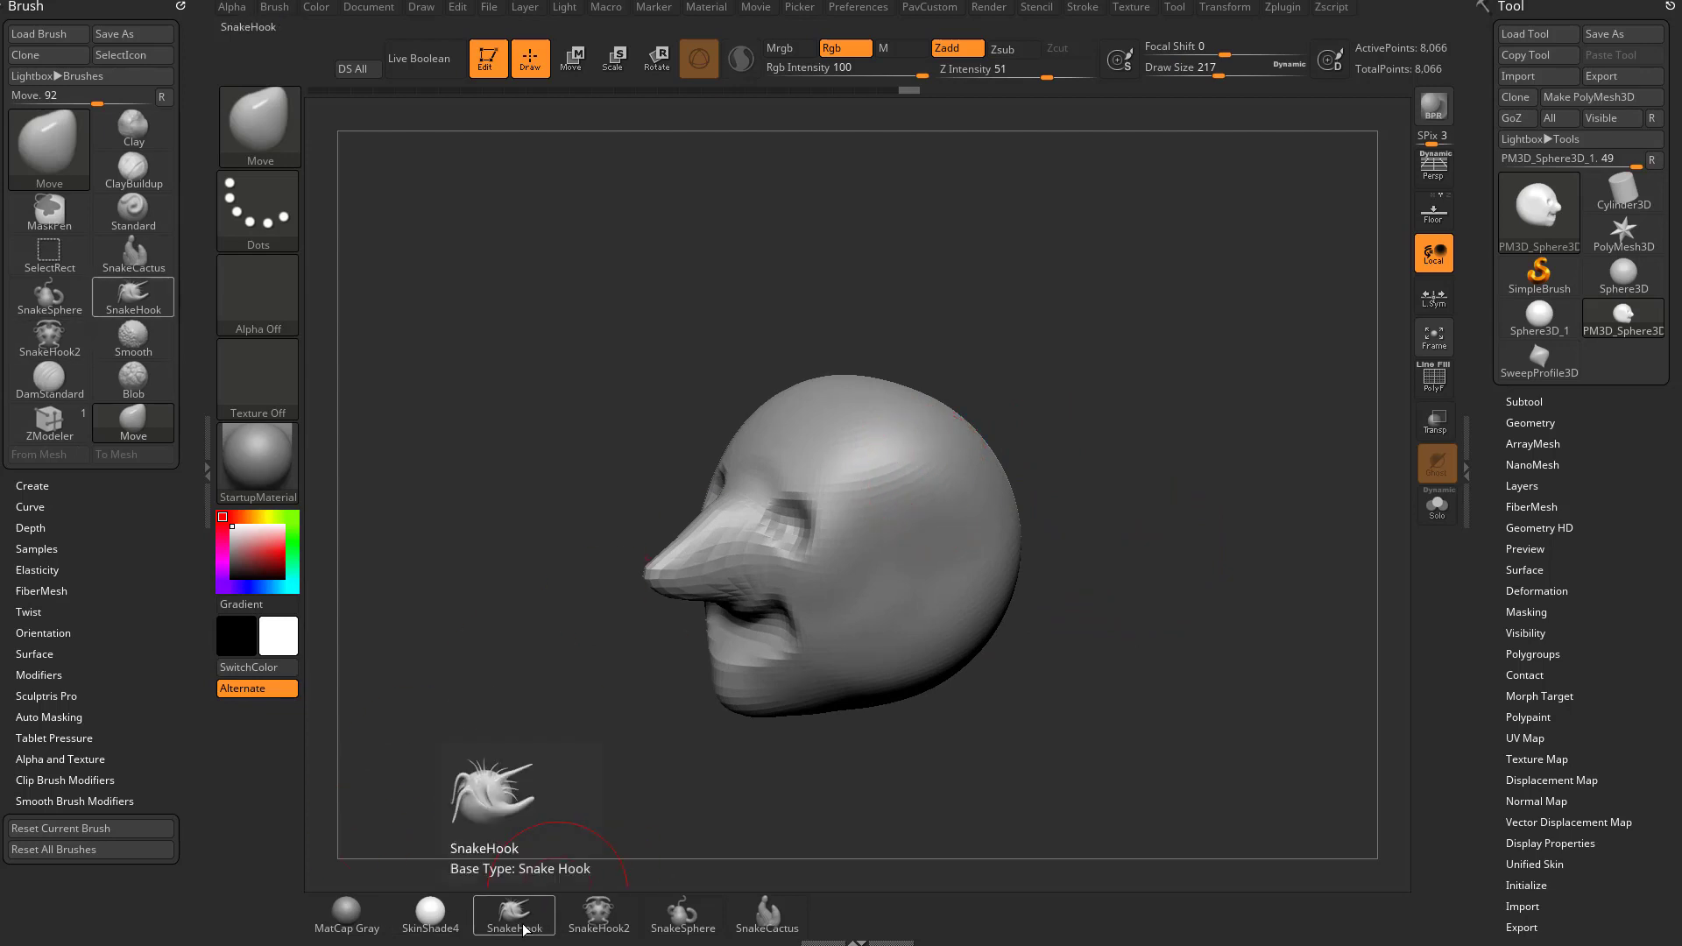
Switch to the SnakeHook brush
left_click(675, 915)
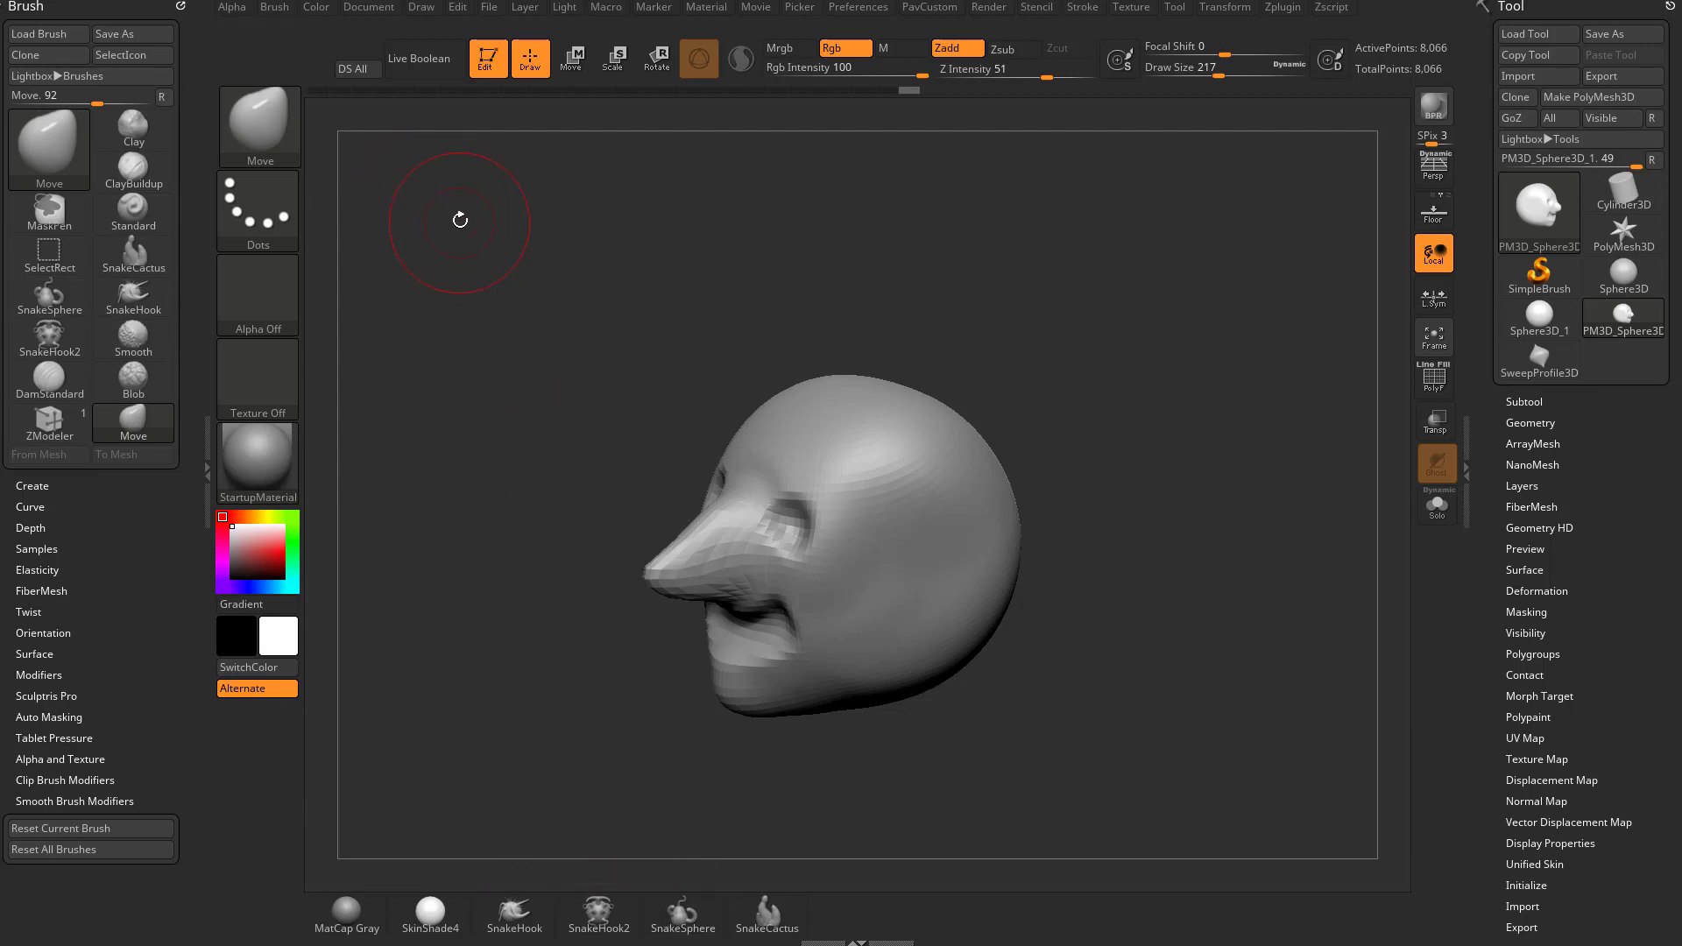
key("b")
key("s")
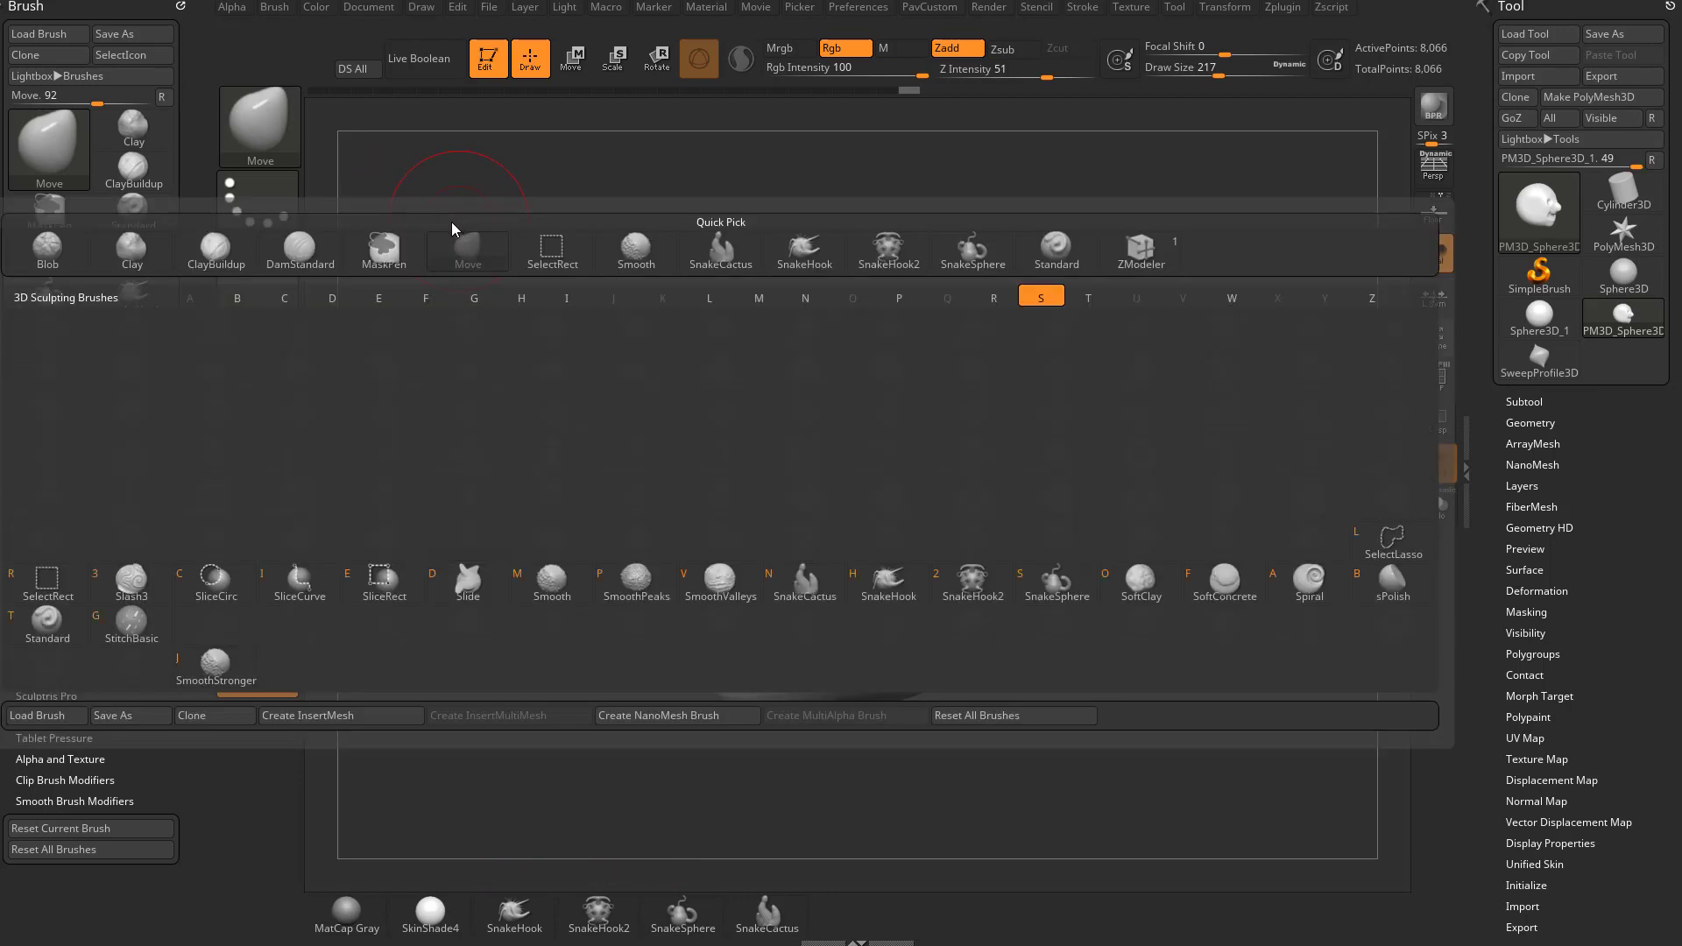
key("h")
Try pulling long mirrored horns out of the upper sides of the head with SnakeHook, and undo the strokes
mouse_move(481, 218)
left_mouse_down()
mouse_move(1068, 382)
mouse_move(879, 454)
mouse_move(920, 415)
mouse_move(952, 422)
mouse_move(882, 394)
mouse_move(938, 385)
mouse_move(1021, 398)
mouse_move(1088, 460)
mouse_move(1109, 372)
left_mouse_up()
key("ctrl+z")
key("ctrl+z")
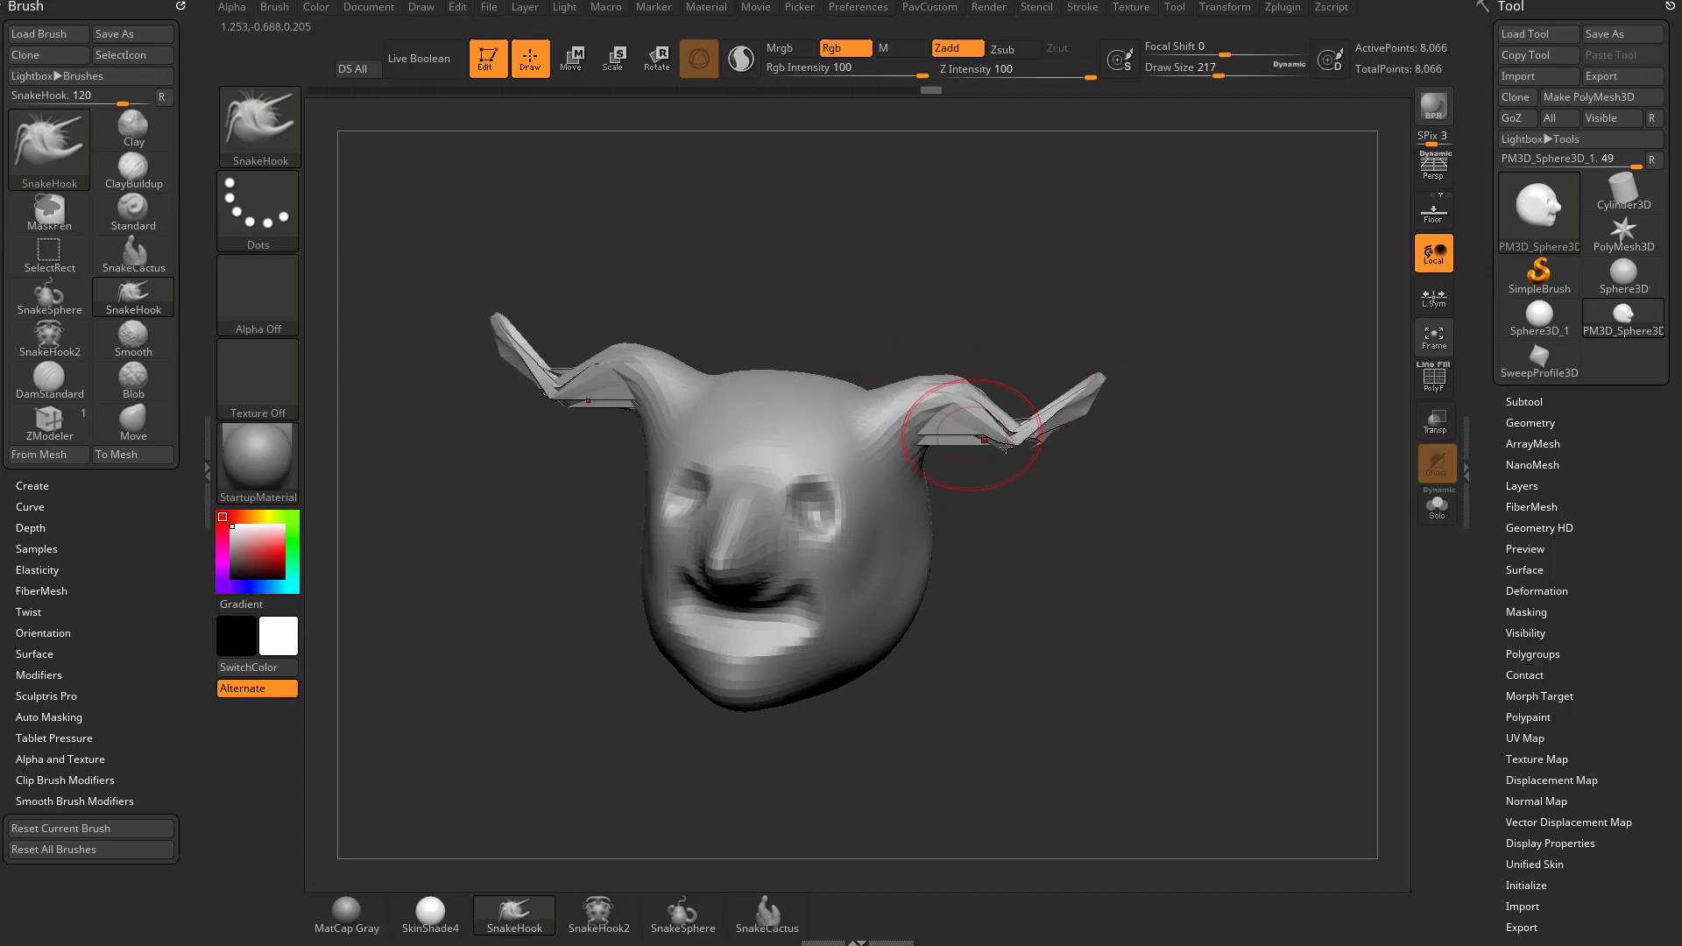
left_click_drag(995, 450, 1165, 466)
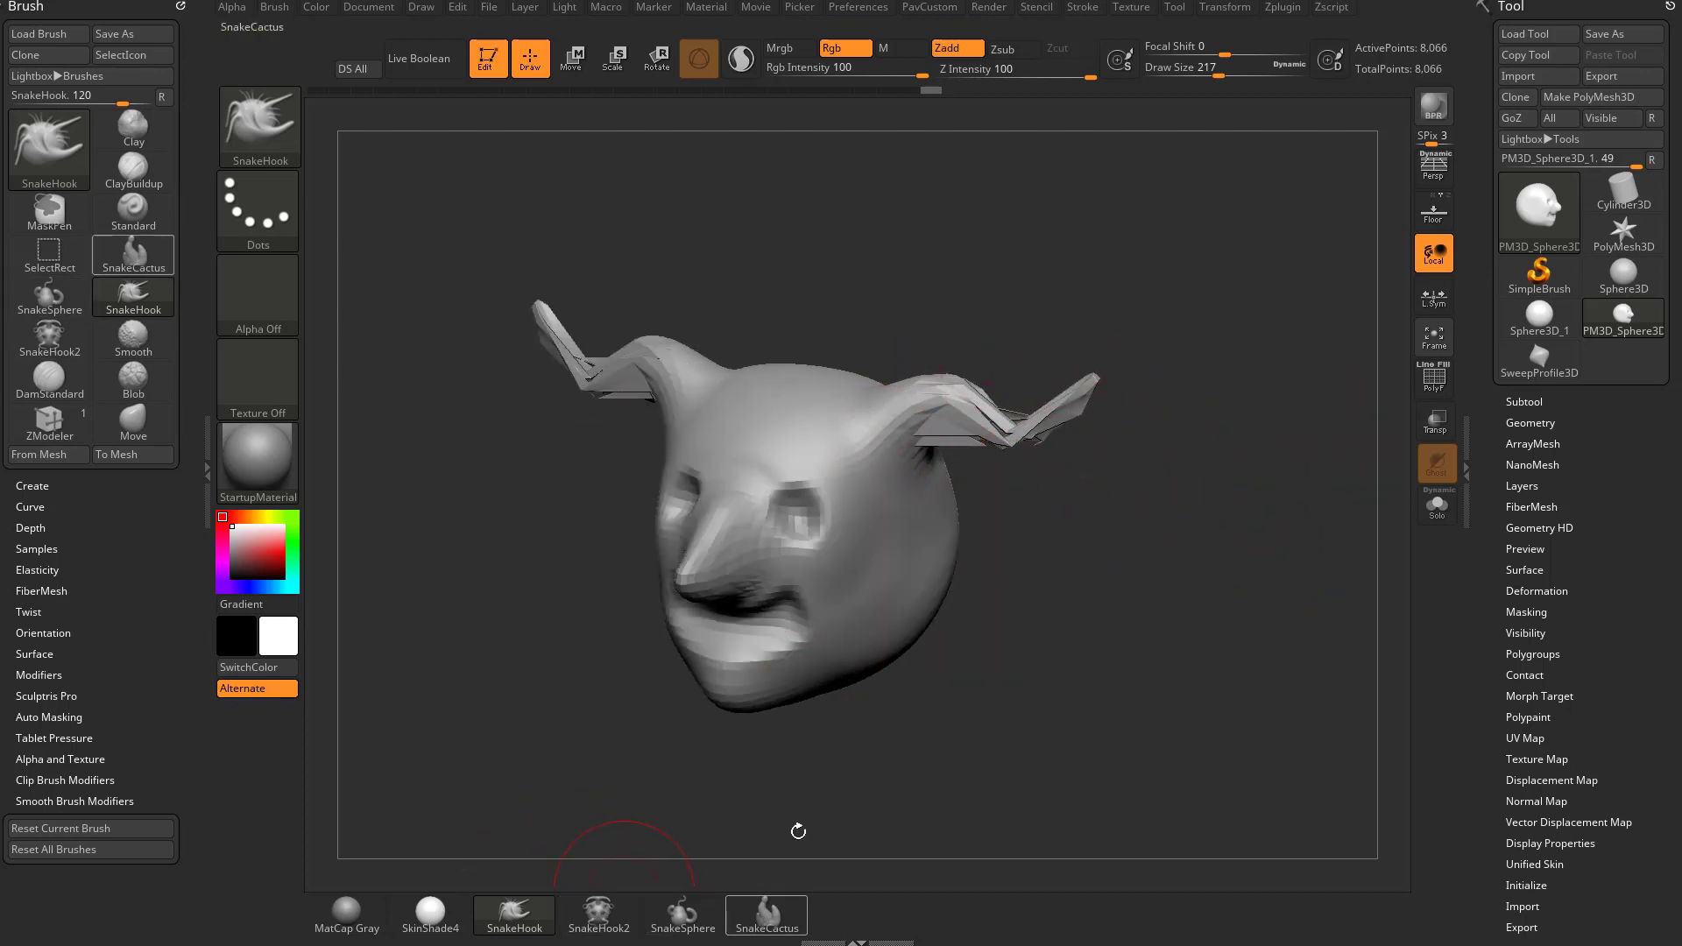
key("ctrl+z")
Pull a hump out of the nose bridge and push the chin forward with SnakeHook
mouse_move(1226, 497)
left_mouse_down()
mouse_move(1279, 478)
mouse_move(1143, 456)
mouse_move(1160, 473)
mouse_move(1013, 500)
mouse_move(1081, 421)
mouse_move(1047, 455)
mouse_move(1036, 408)
left_mouse_up()
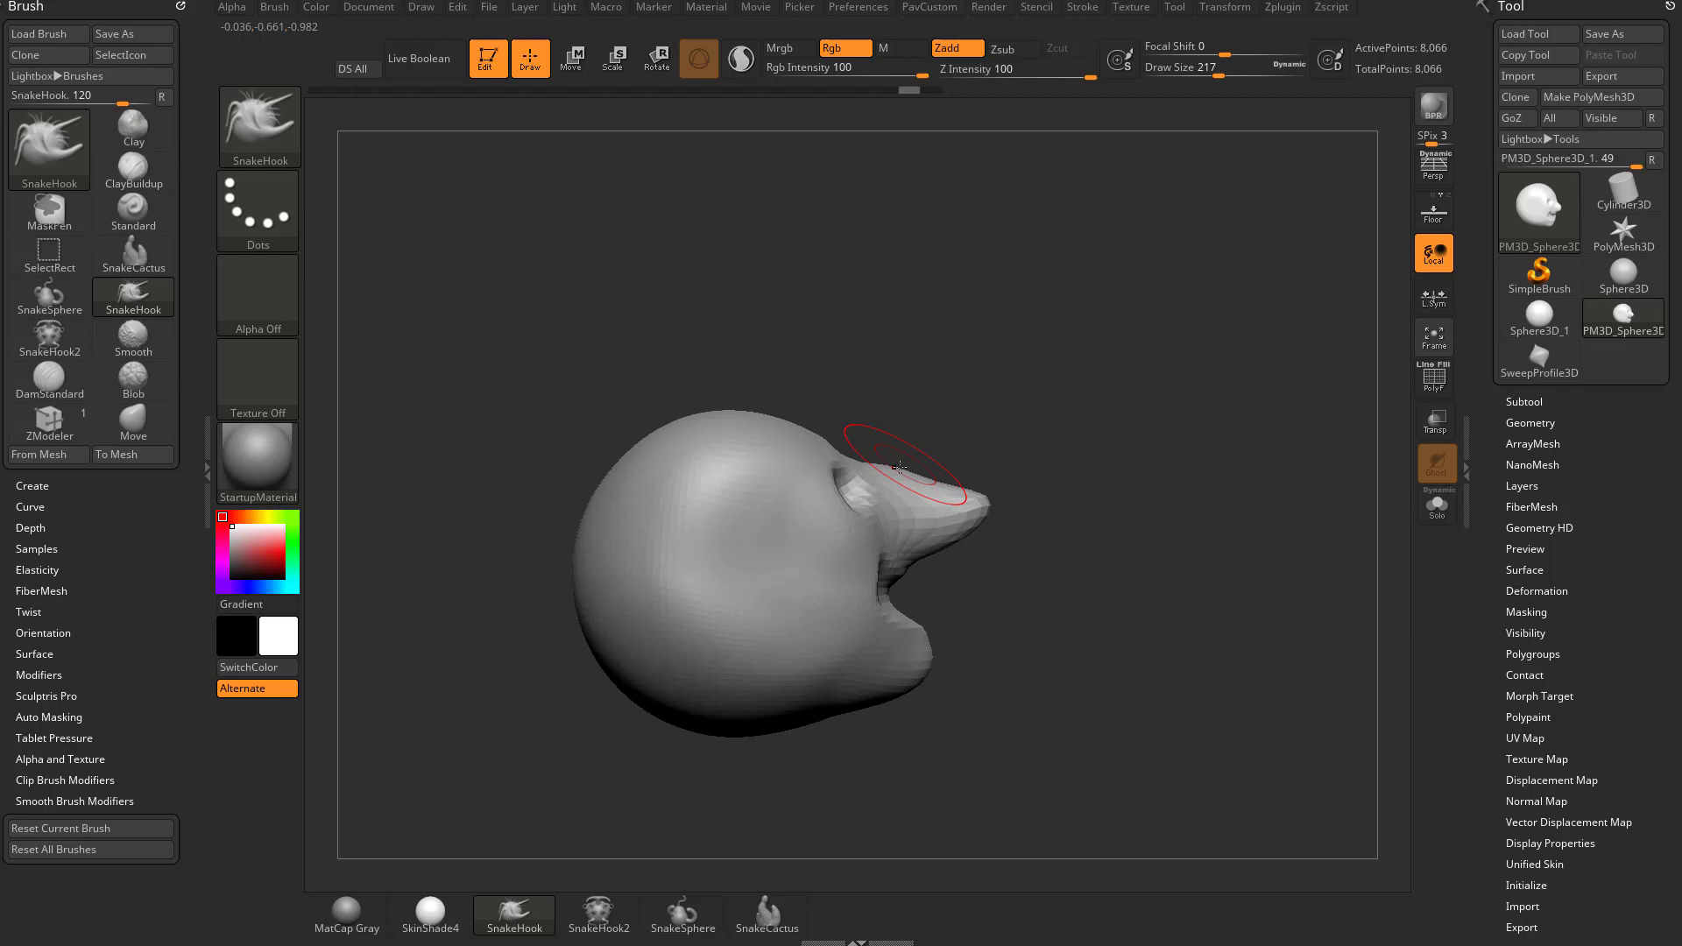
left_click_drag(898, 466, 970, 502)
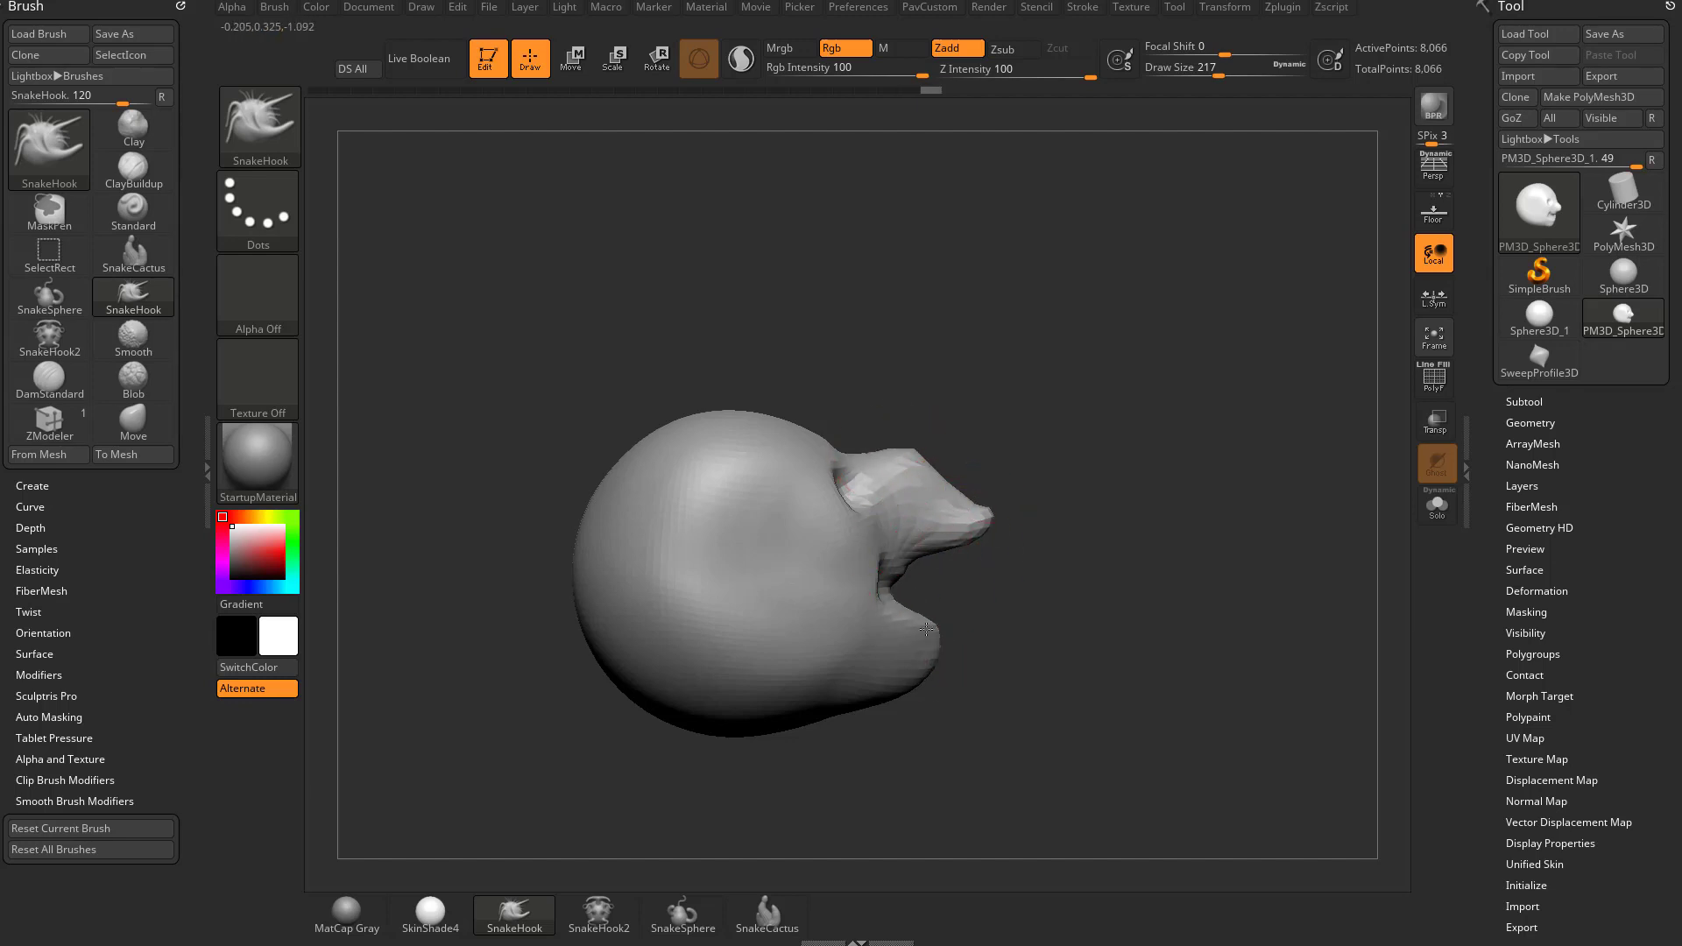
left_click_drag(952, 563, 876, 609)
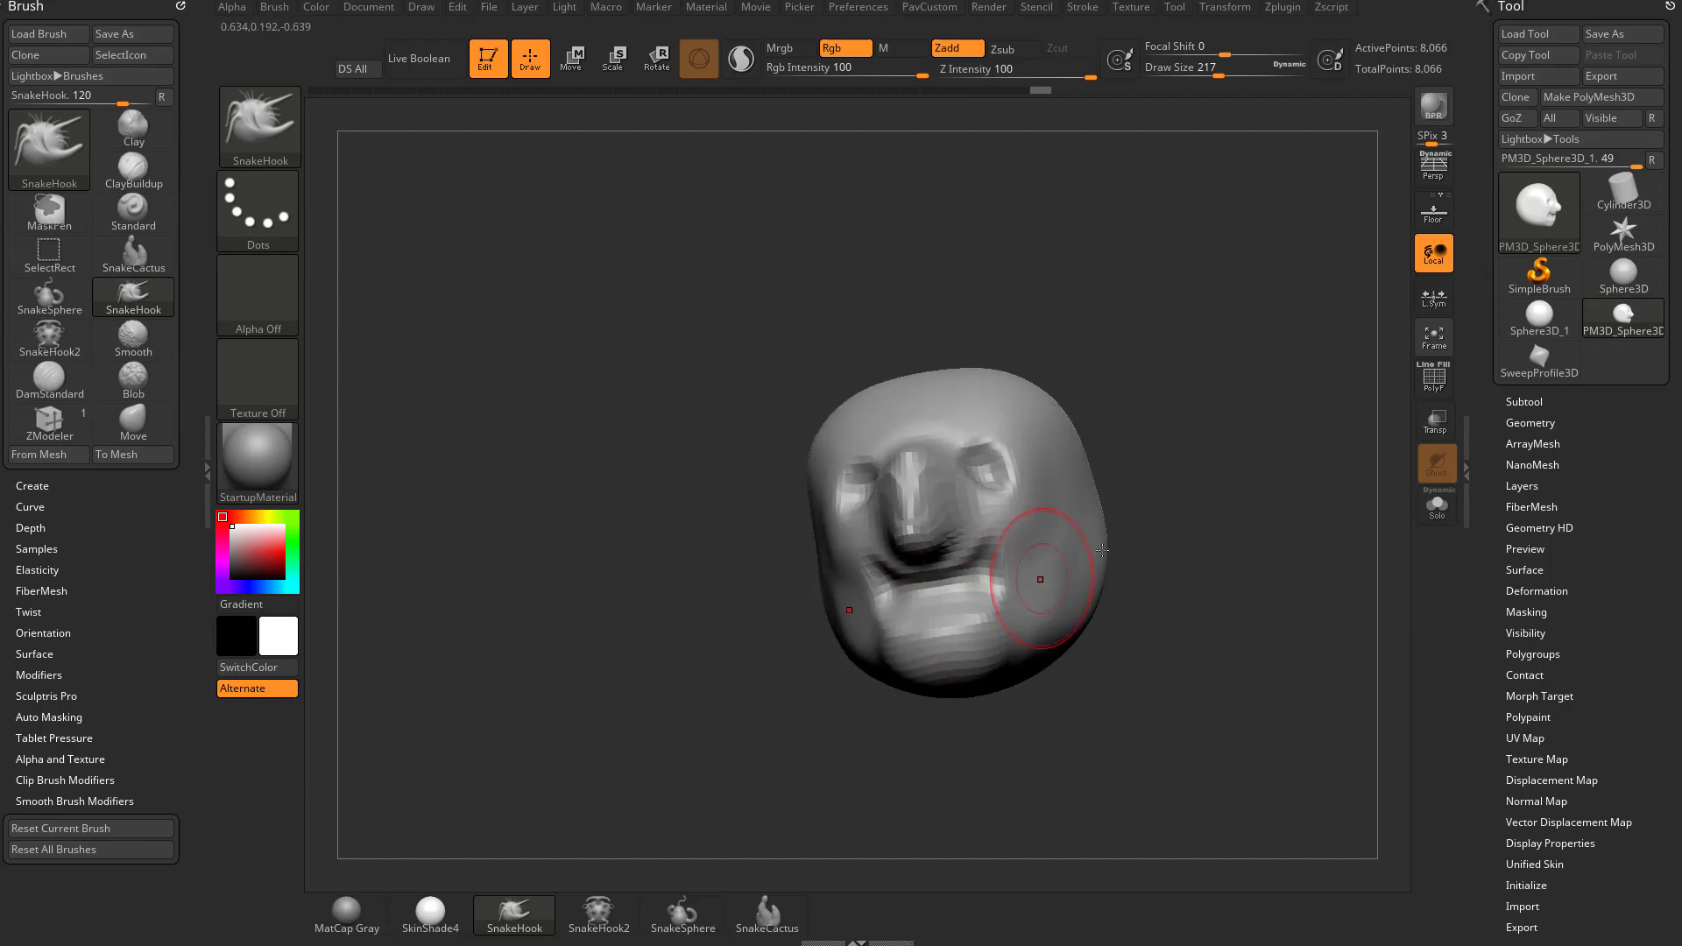
Set the draw size to 187 and pull the mouth corners up and outward into a wide smile with SnakeHook
right_click_drag(1040, 579, 1008, 582)
key("s")
left_click_drag(1005, 582, 999, 582)
left_click_drag(979, 575, 999, 577)
left_click_drag(1251, 509, 1183, 518)
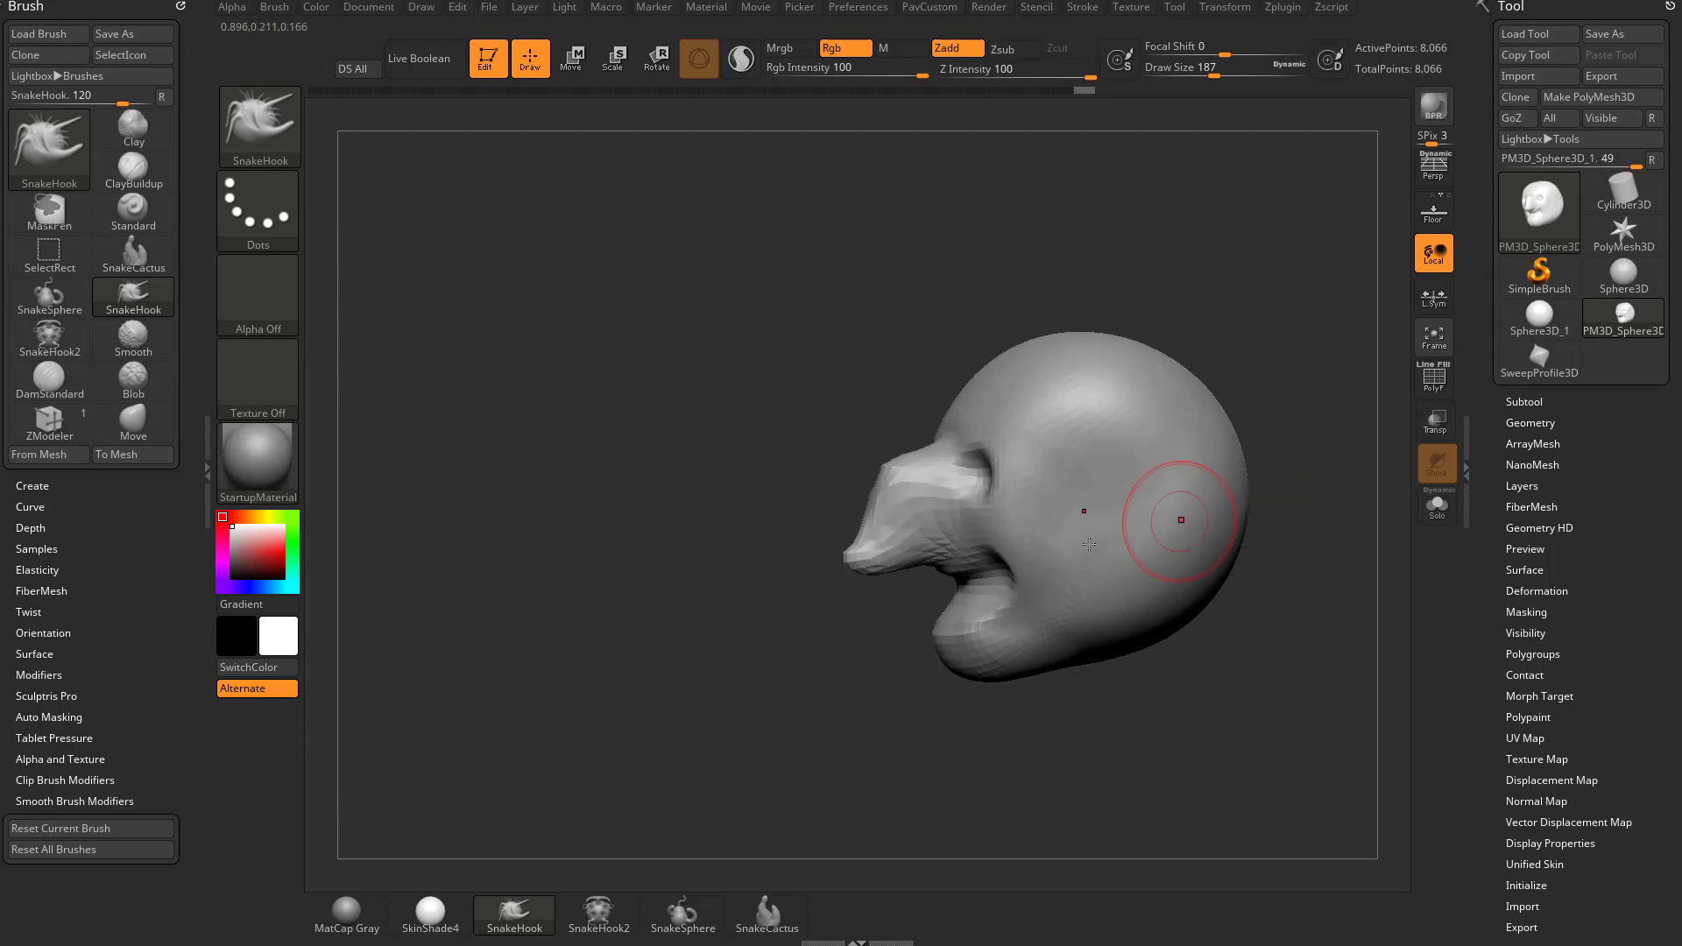
left_click_drag(1013, 577, 1006, 557)
left_click_drag(825, 574, 923, 589)
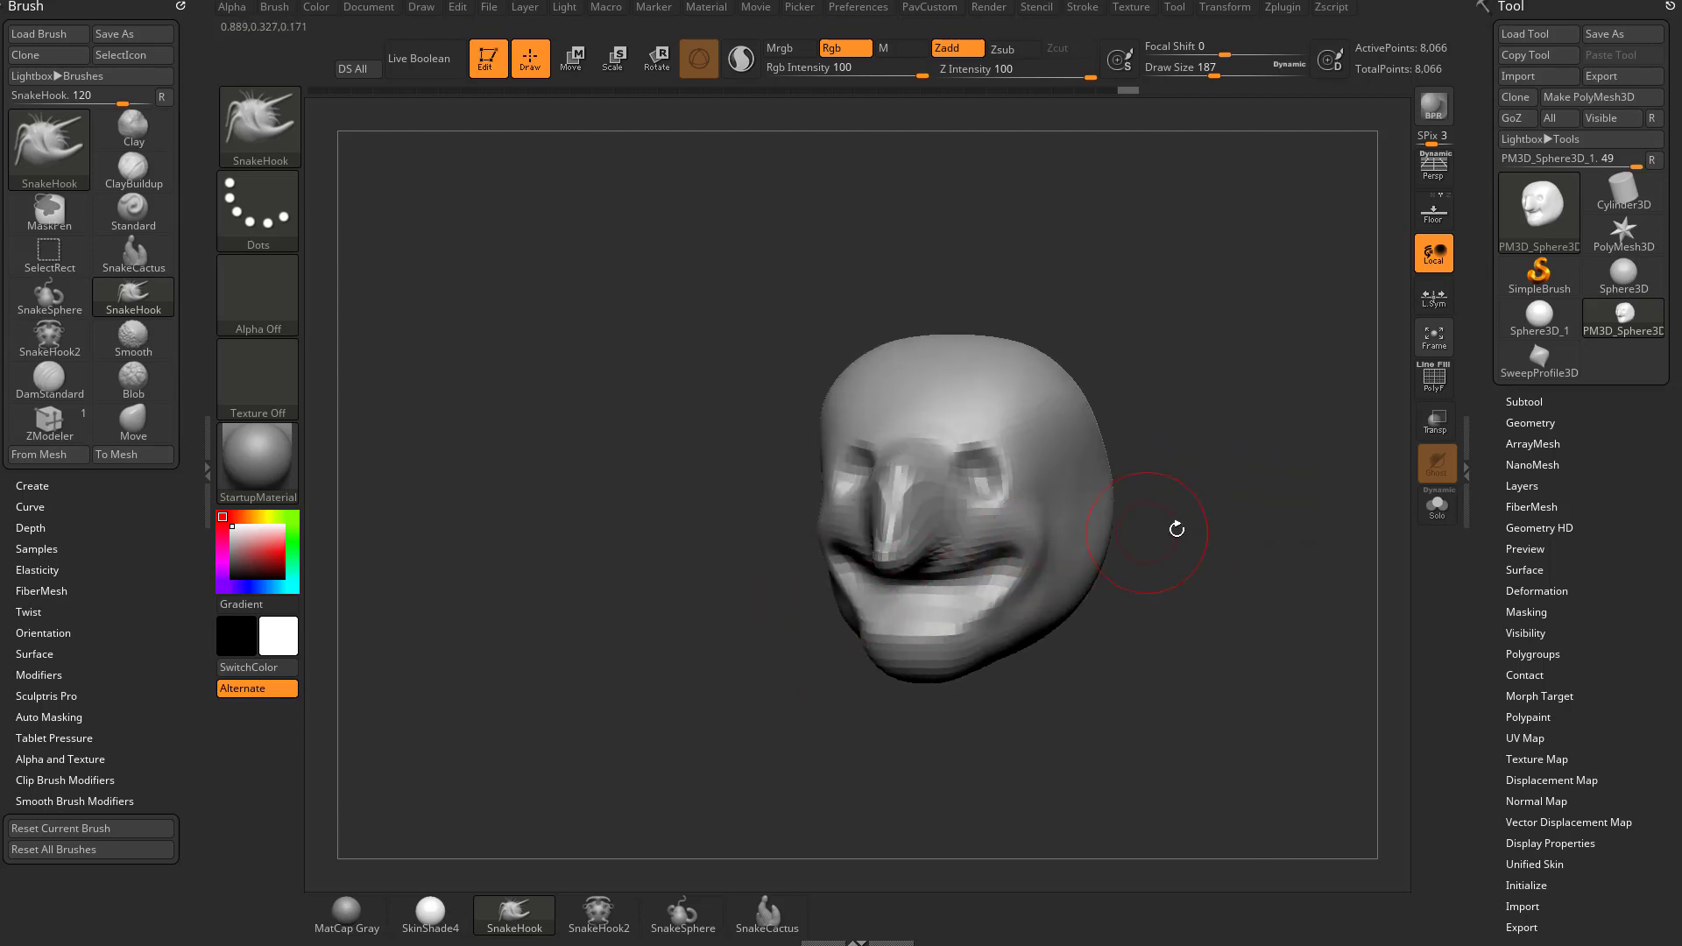
left_click_drag(1175, 526, 948, 565)
Switch to the Clay brush, set the draw size to 145 and build up the cheeks beside the mouth corners
key("b")
key("c")
key("l")
left_click_drag(1249, 355, 1132, 420)
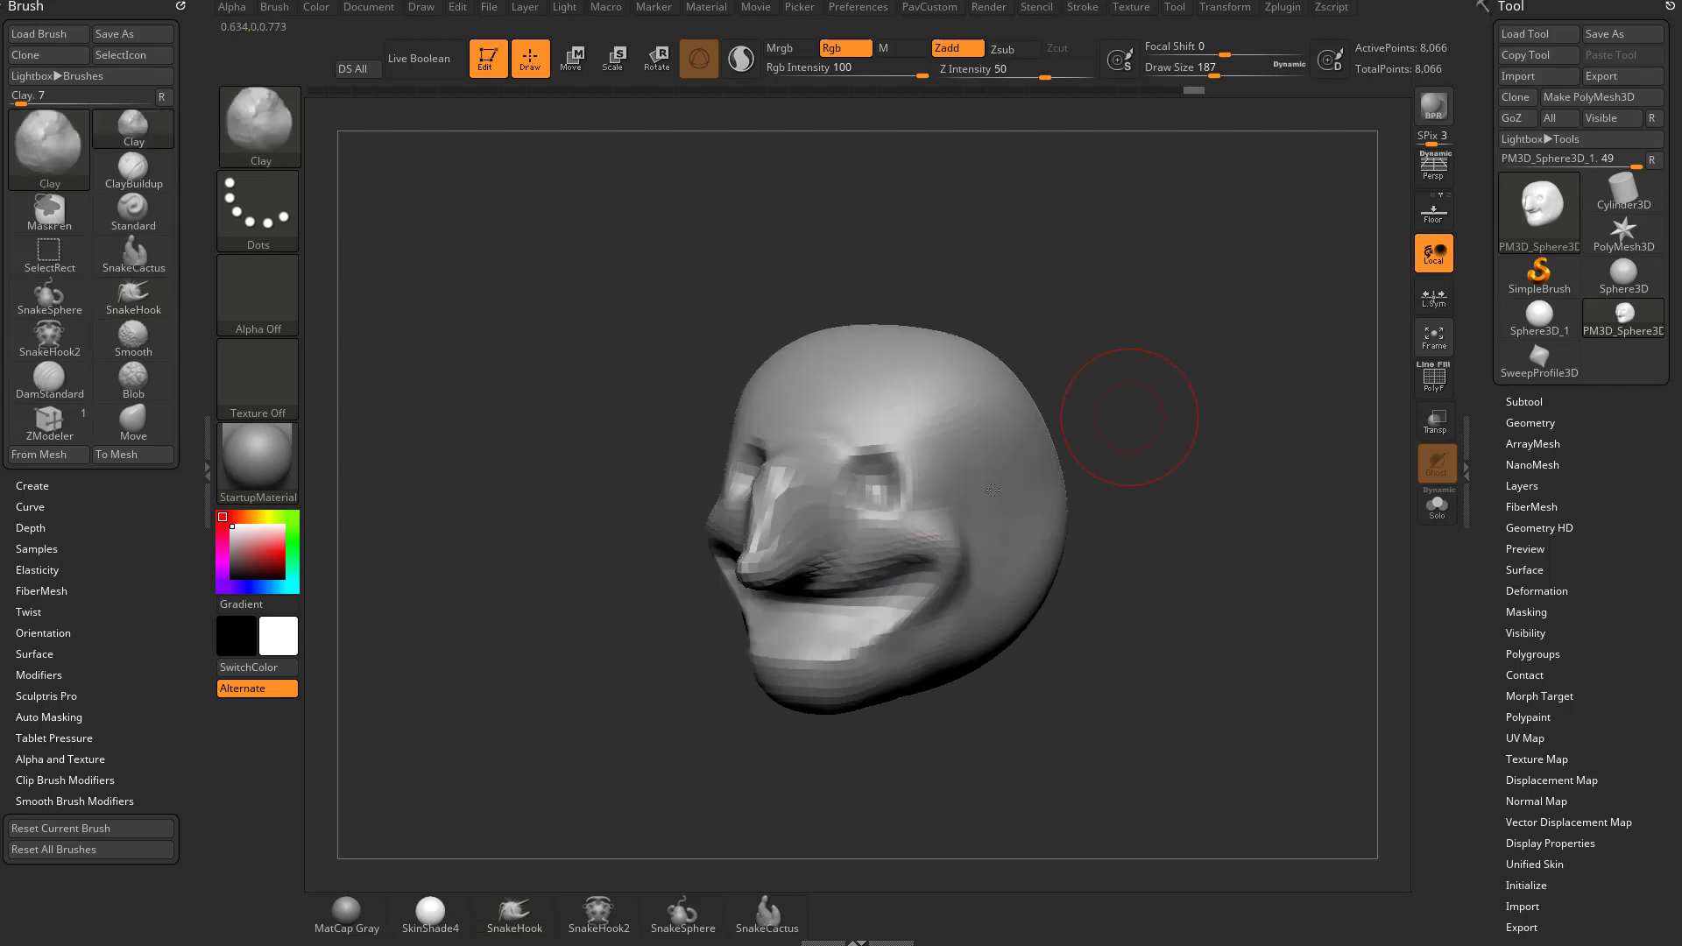
key("bracketleft")
key("bracketleft")
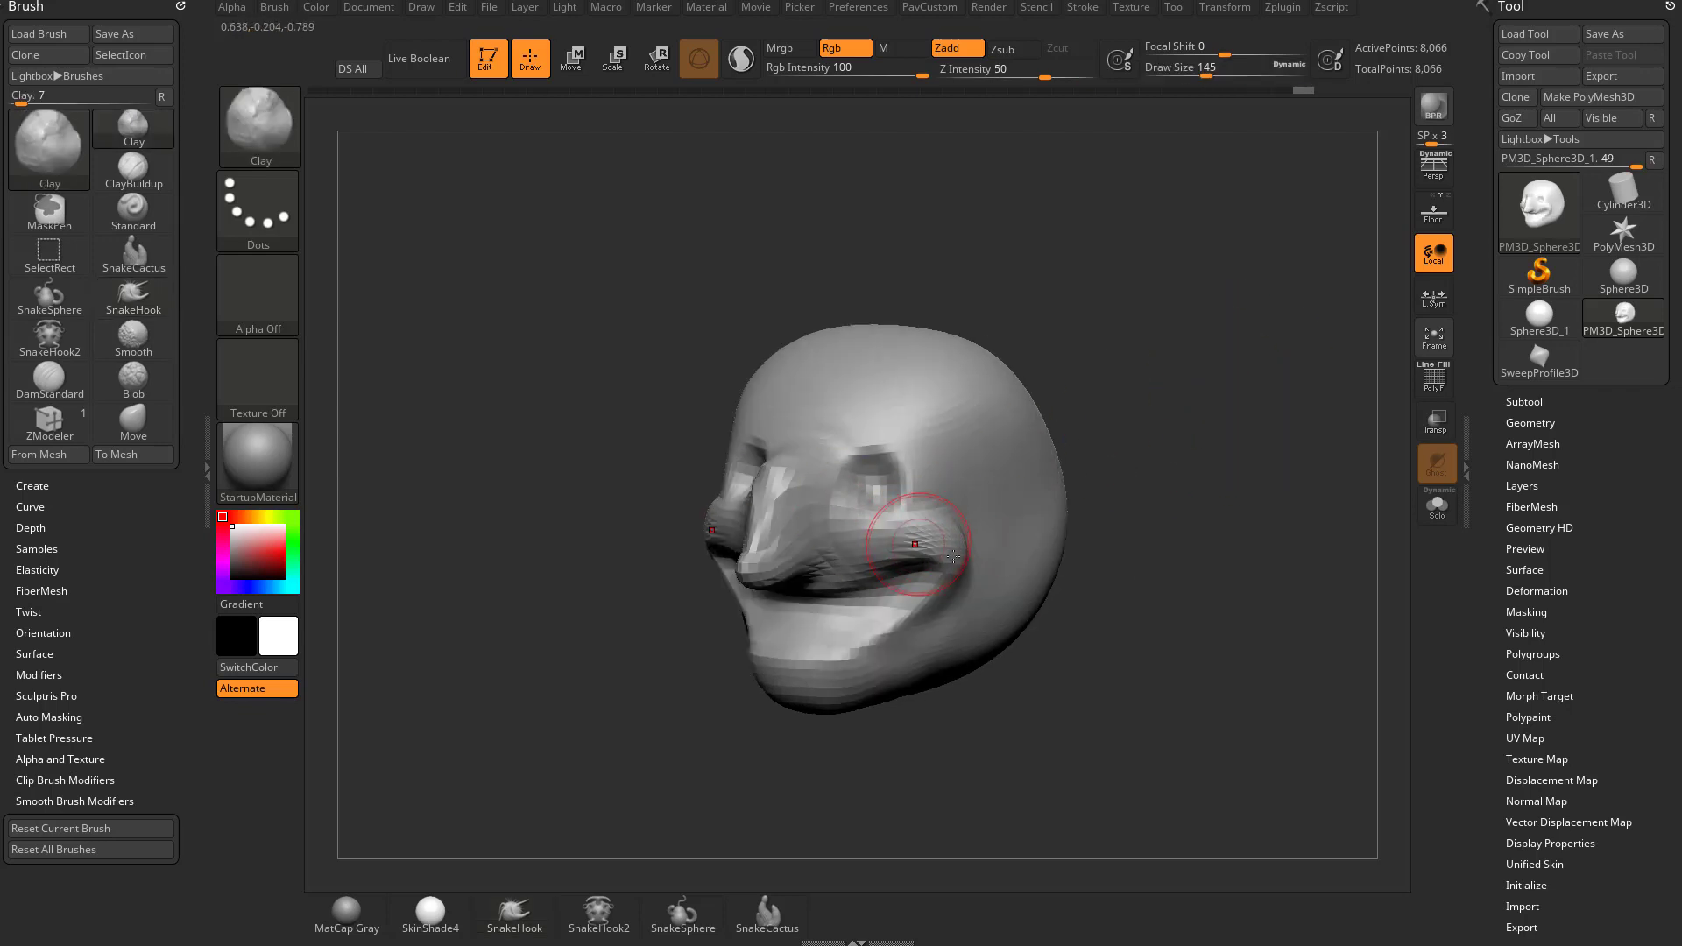
left_click_drag(953, 556, 962, 561)
left_click_drag(1134, 536, 1025, 536)
left_click_drag(945, 521, 981, 538)
Smooth the cheeks and the creases around the mouth corners from several angles
right_click_drag(696, 684, 959, 484)
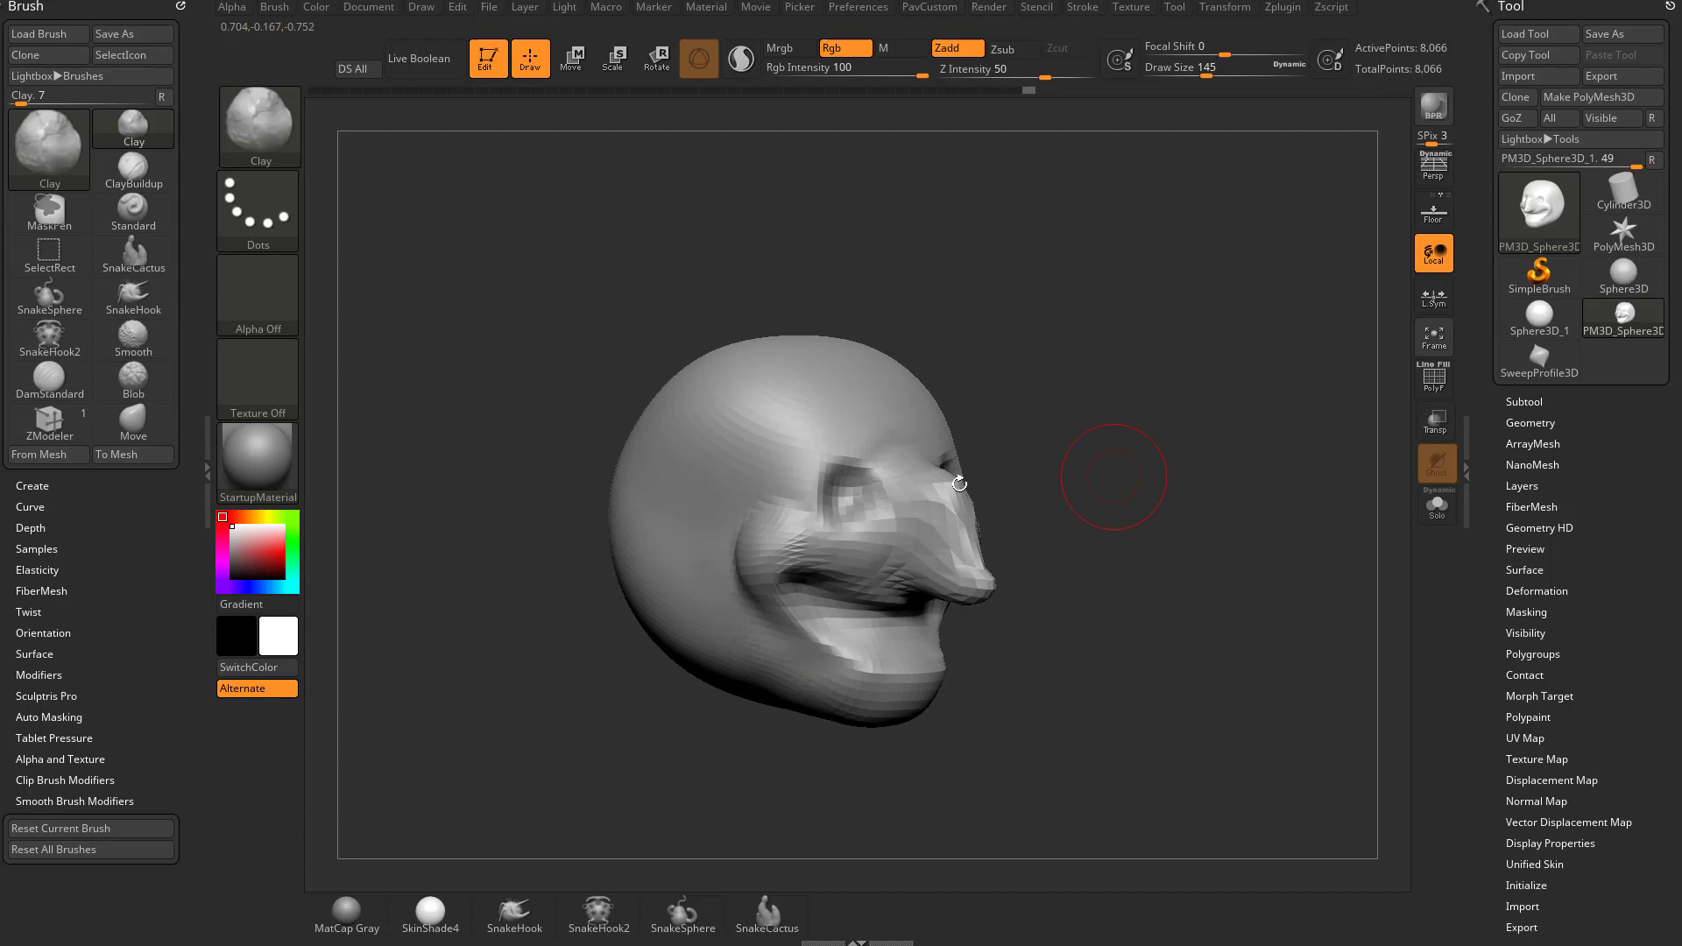
mouse_move(752, 567)
left_mouse_down("shift")
mouse_move(781, 523)
mouse_move(793, 577)
left_mouse_up("shift")
mouse_move(1130, 526)
left_mouse_down()
mouse_move(1038, 526)
mouse_move(953, 585)
left_mouse_up()
left_click_drag(1171, 467, 1040, 492)
left_click_drag(832, 536, 854, 570, "shift")
mouse_move(1130, 560)
left_mouse_down()
mouse_move(1157, 567)
mouse_move(1218, 526)
left_mouse_up()
left_click_drag(701, 532, 713, 597, "shift")
left_click_drag(1222, 543, 1125, 486)
right_click_drag(908, 548, 1136, 456)
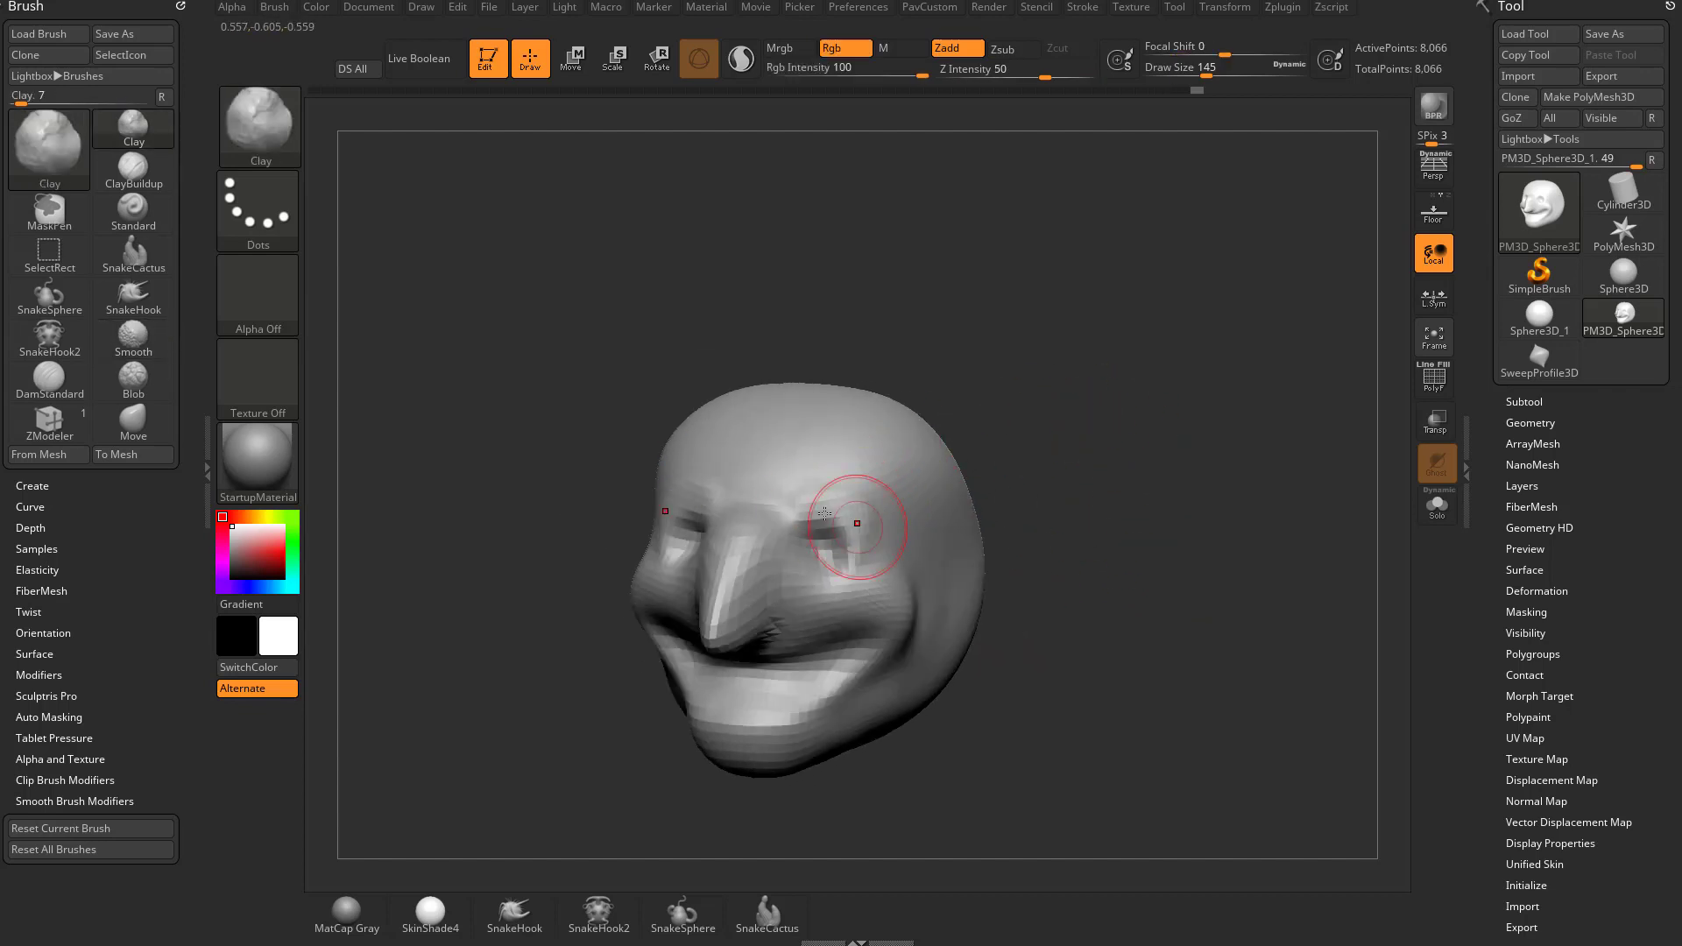
Build raised brow ridges above the eyes with the Standard brush at draw size 124
key("b")
key("s")
key("t")
left_click_drag(795, 504, 854, 517)
mouse_move(1103, 525)
left_mouse_down()
mouse_move(1056, 533)
mouse_move(1243, 510)
left_mouse_up()
right_click_drag(1243, 509, 1213, 514)
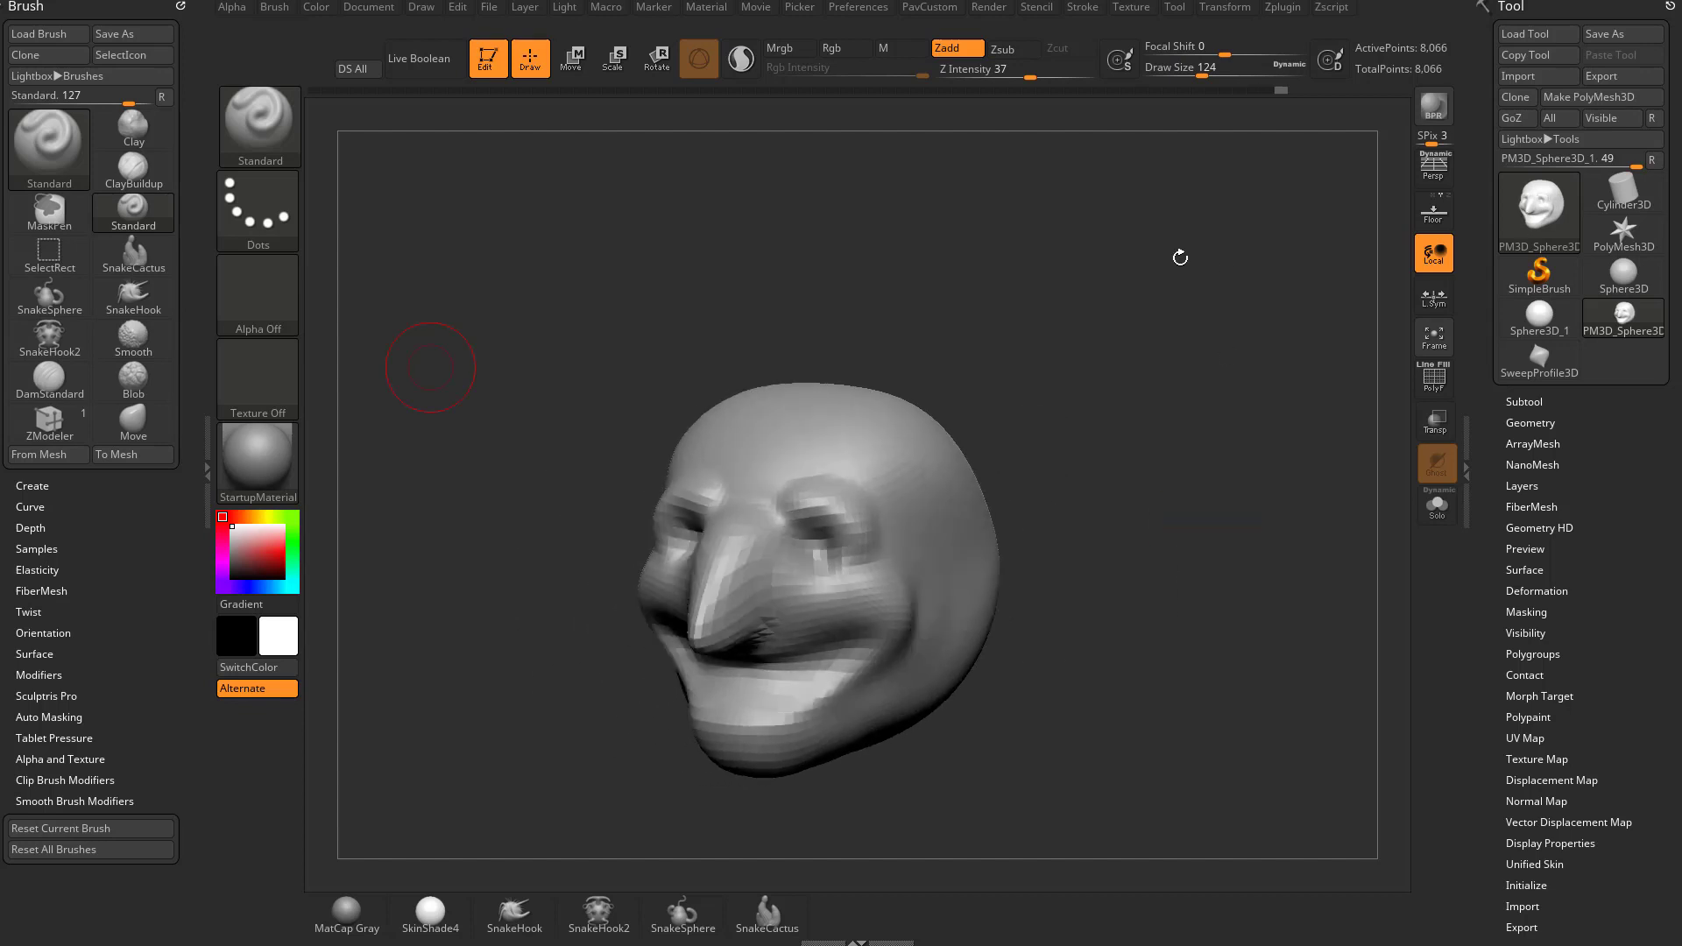
mouse_move(1180, 256)
right_mouse_down()
mouse_move(1130, 336)
mouse_move(1133, 300)
right_mouse_up()
Switch to the Move brush and turn on AccuCurve in its curve settings
key("b")
key("m")
key("v")
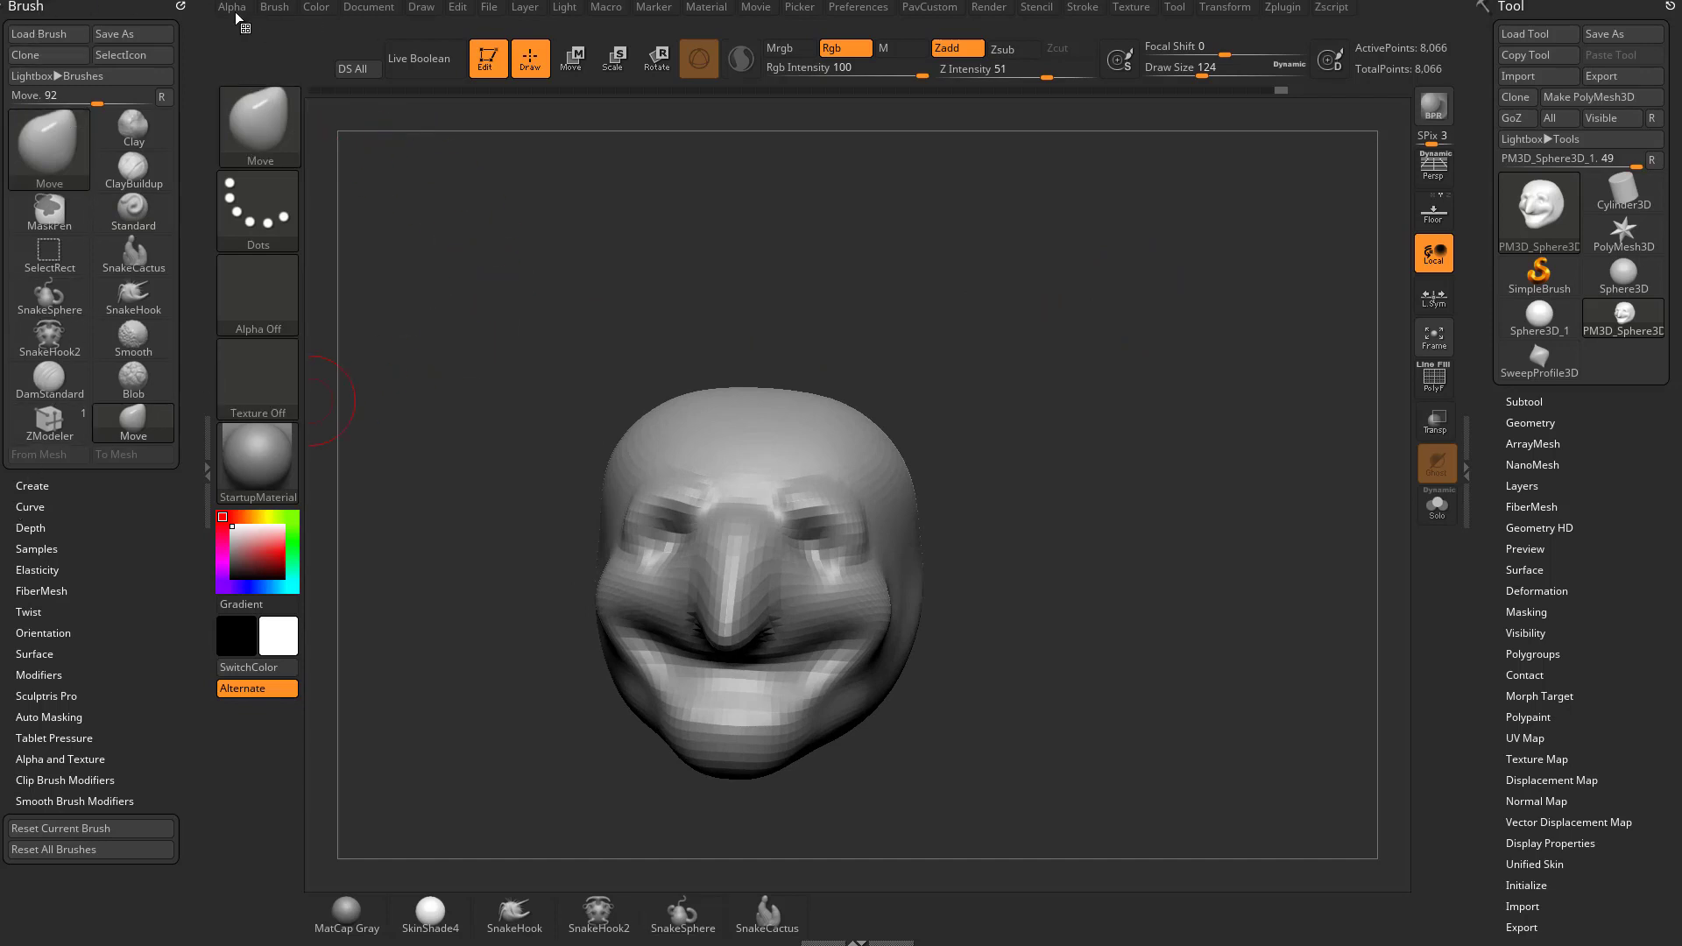
left_click(179, 6)
left_click(274, 8)
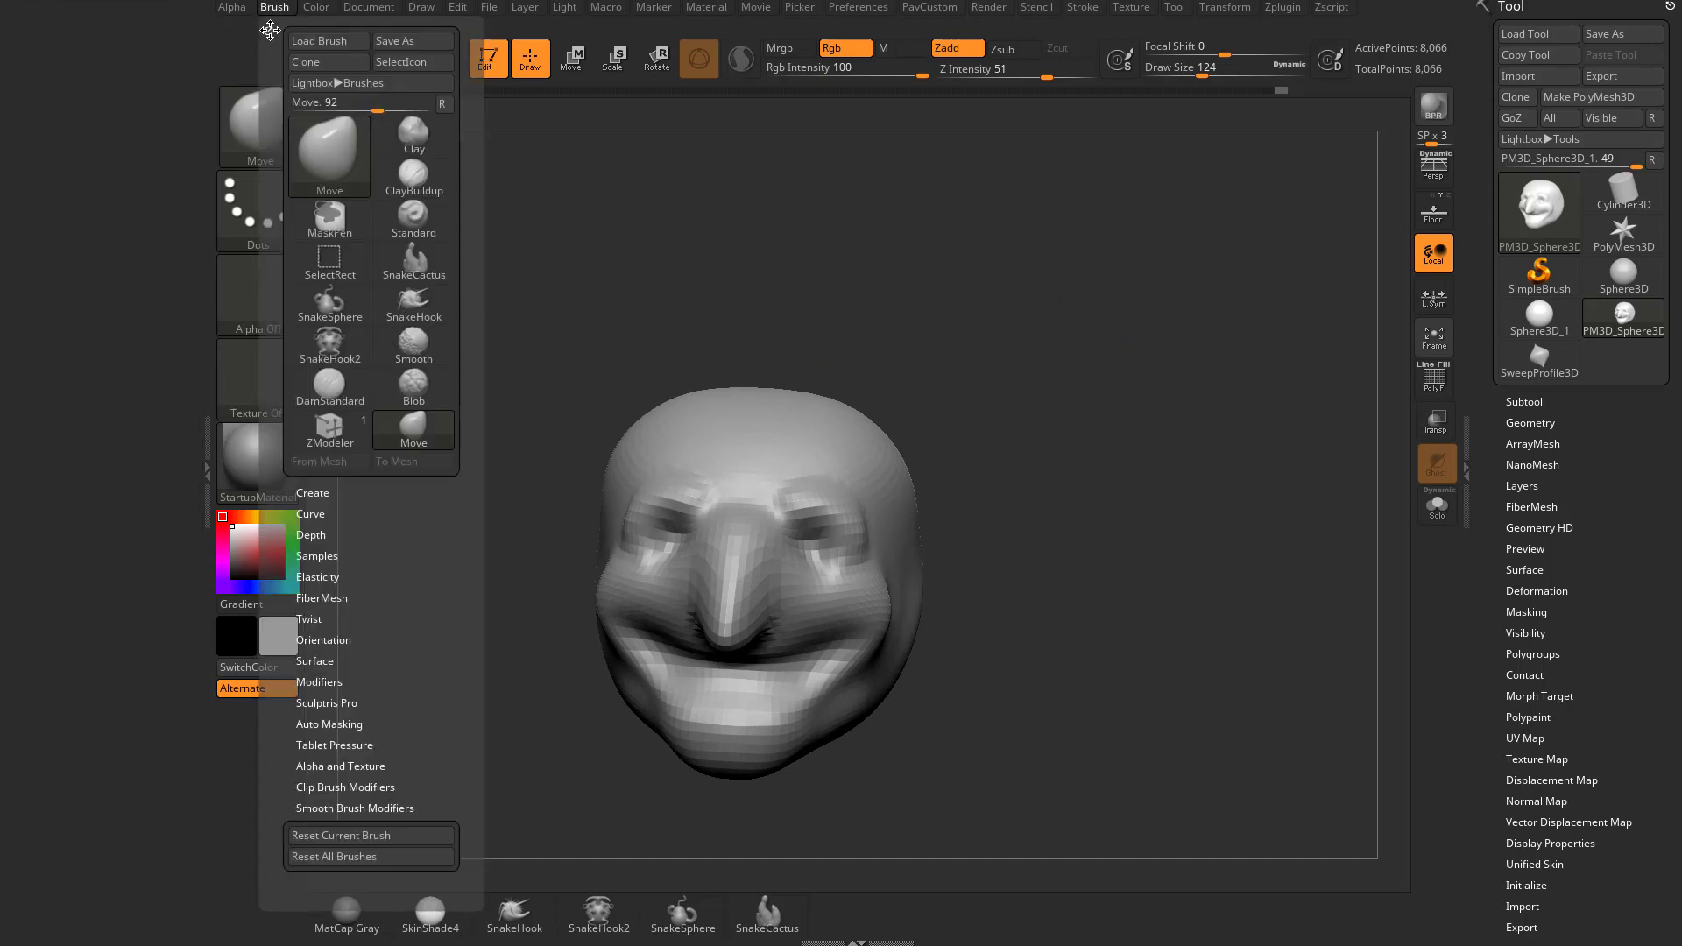
left_click(269, 30)
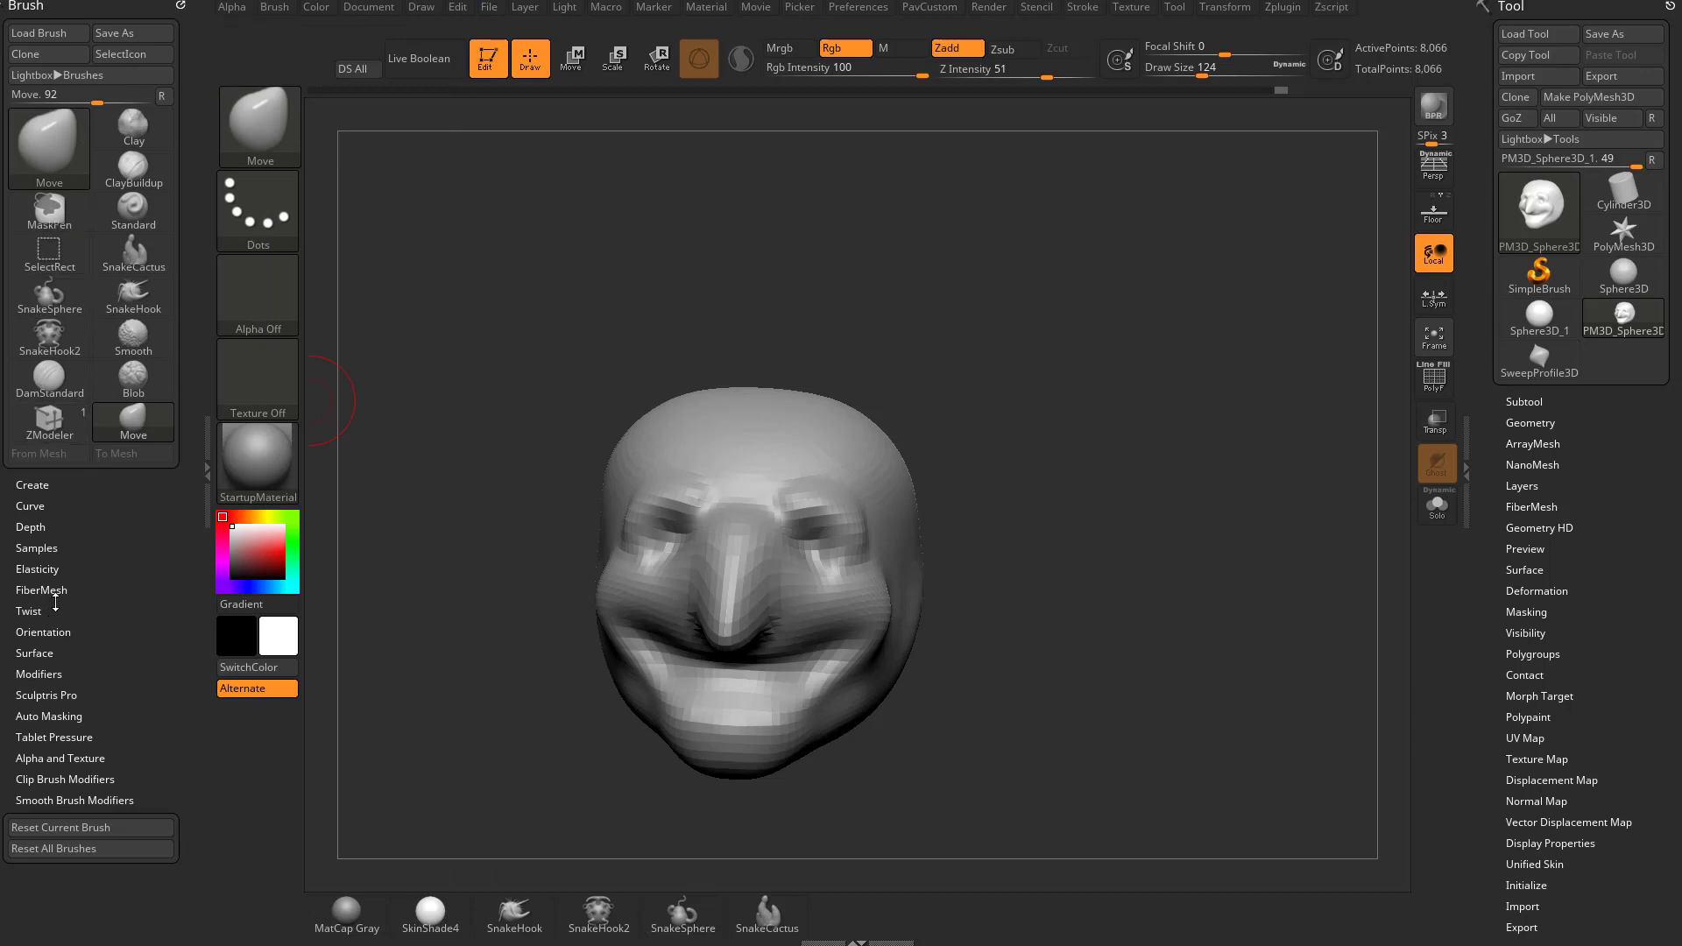
left_click(51, 504)
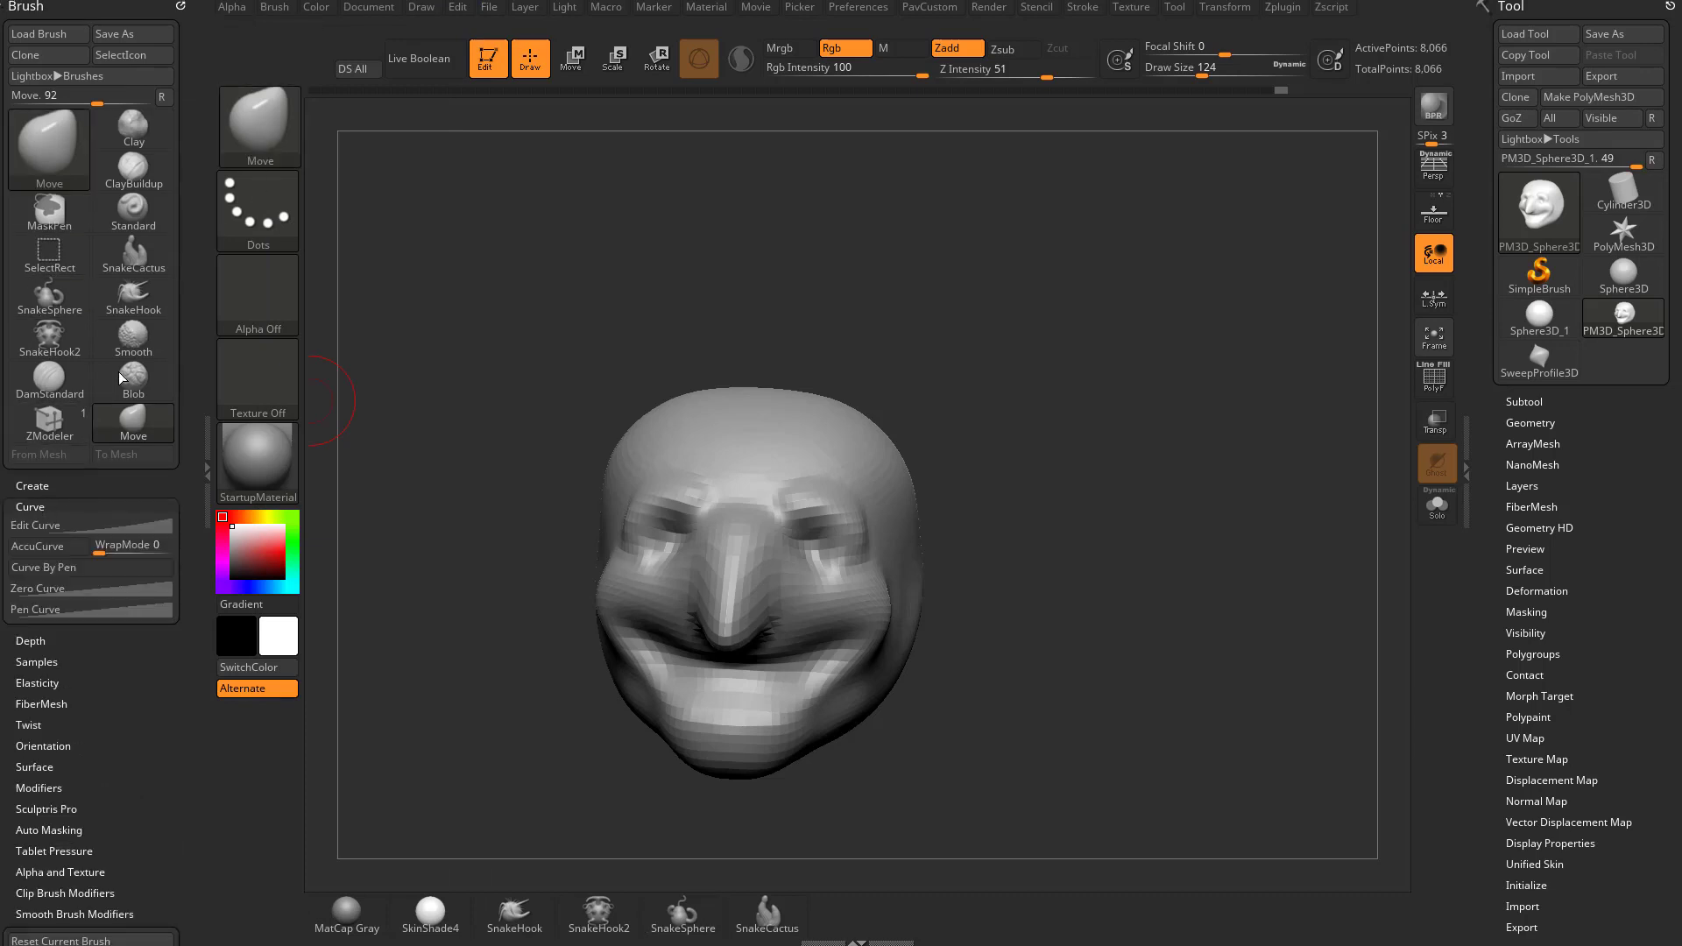
left_click(39, 545)
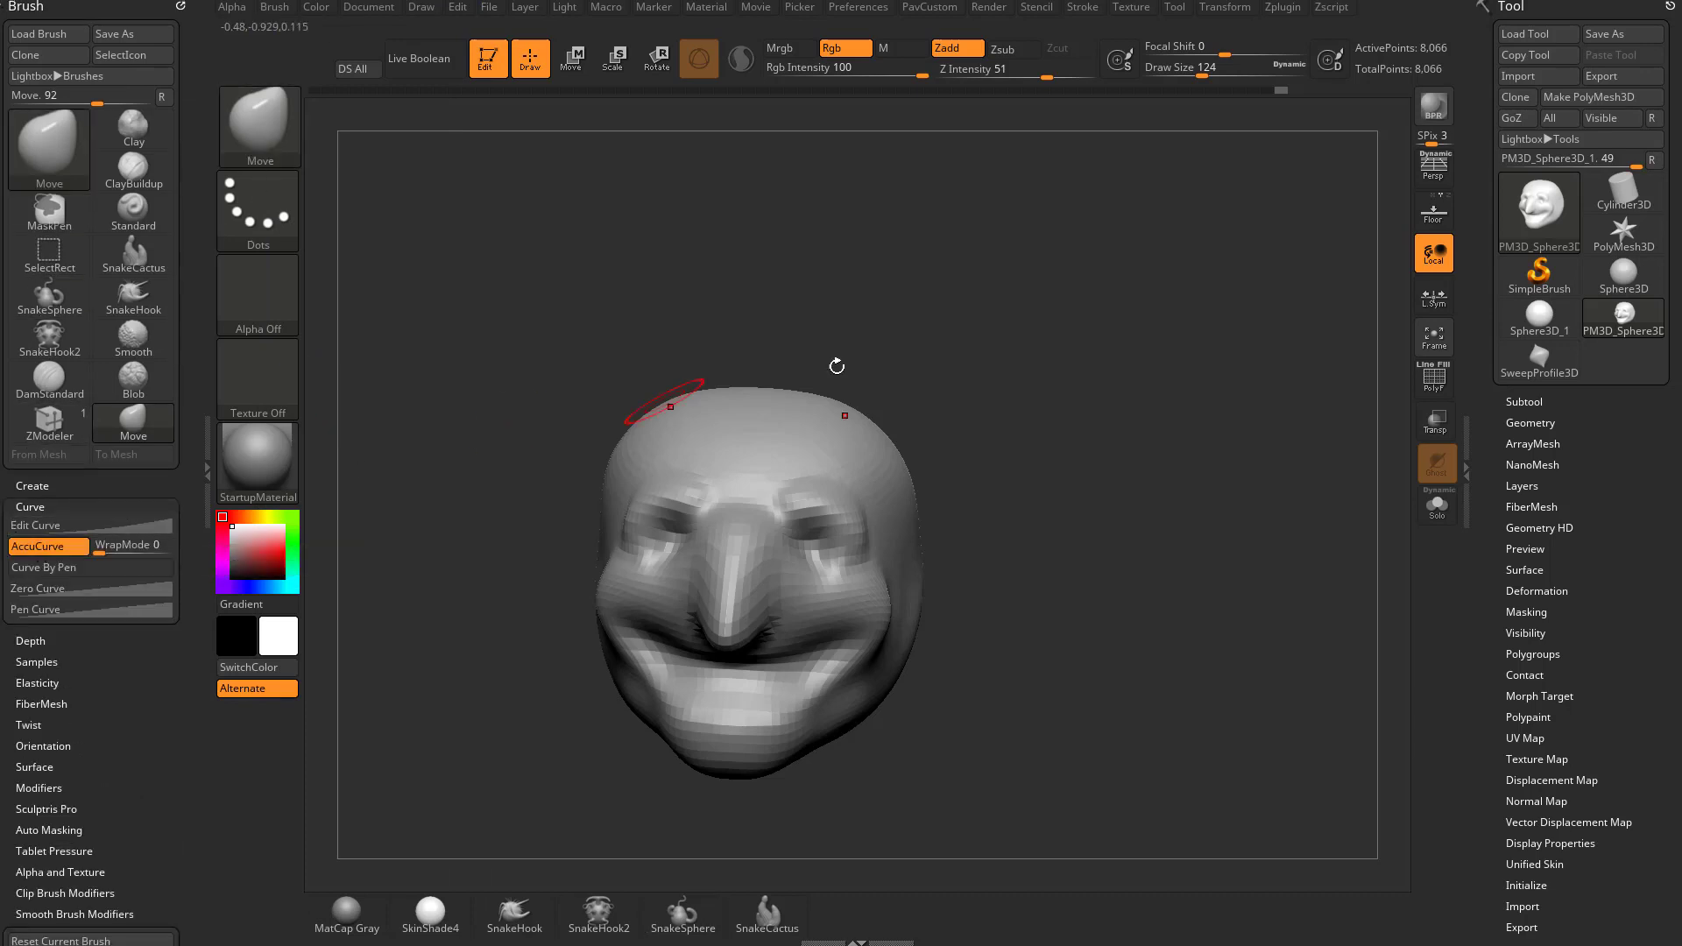
Try pulling out the upper head corners at draw size 177 with AccuCurve on and off, undo the strokes and re-enable it
left_click_drag(837, 364, 931, 340)
key("bracketright")
key("s")
mouse_move(854, 412)
left_mouse_down()
mouse_move(872, 397)
mouse_move(840, 408)
mouse_move(875, 391)
left_mouse_up()
left_click(858, 397)
key("ctrl+z")
left_click(40, 546)
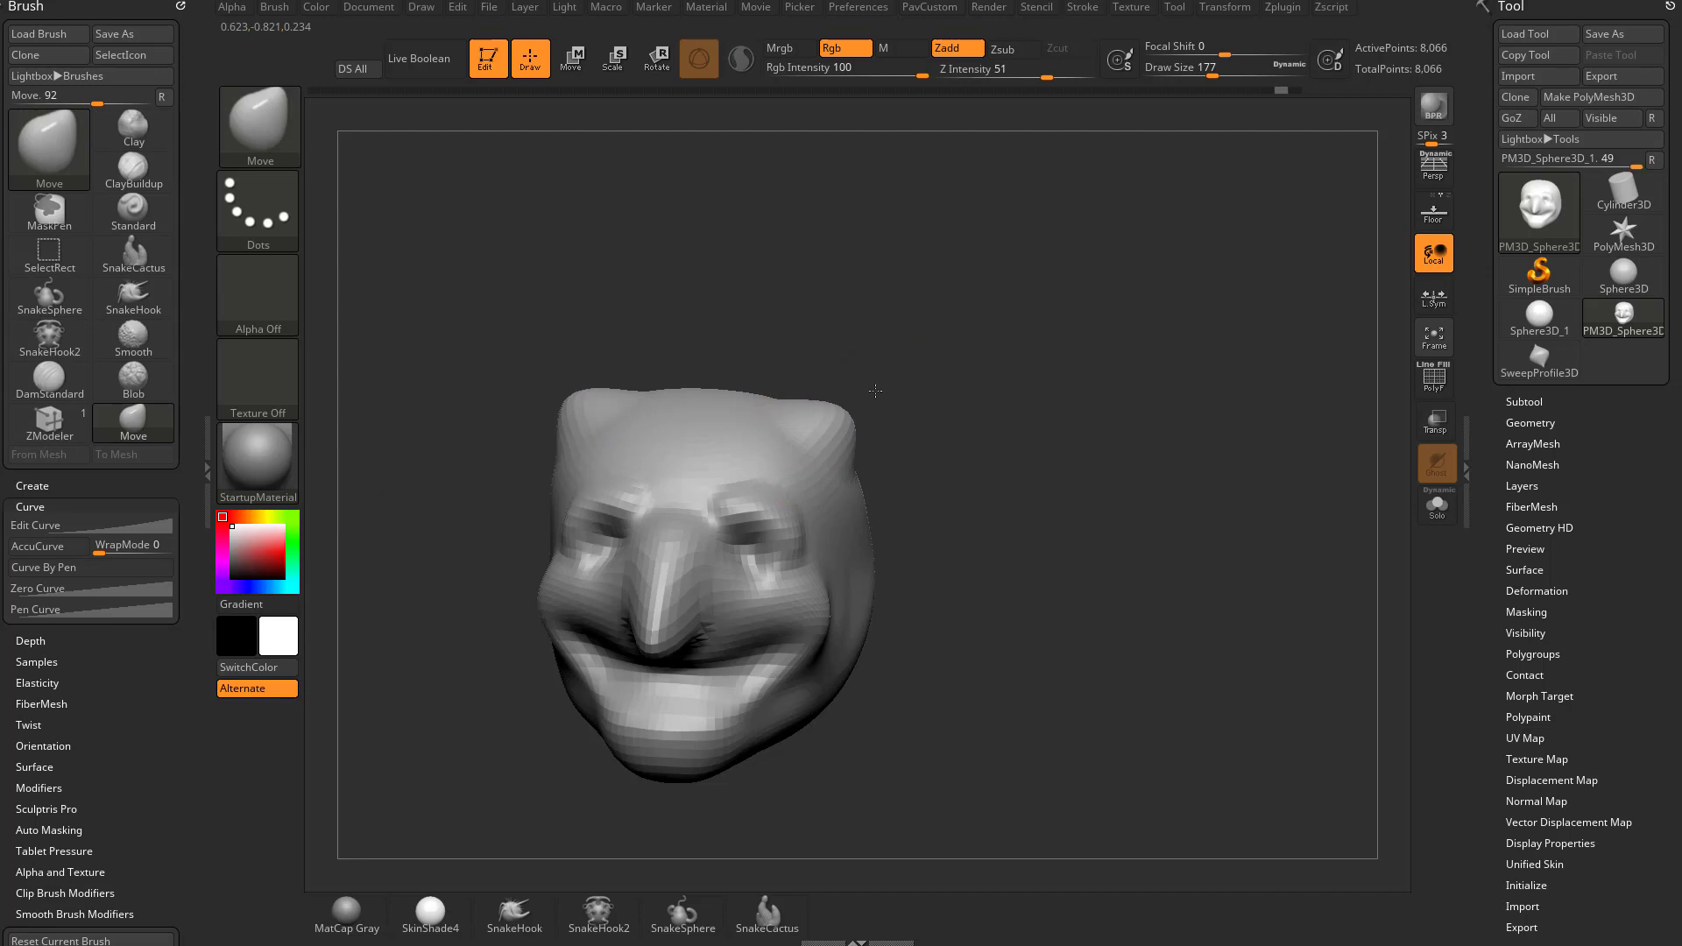
key("ctrl+z")
left_click(39, 545)
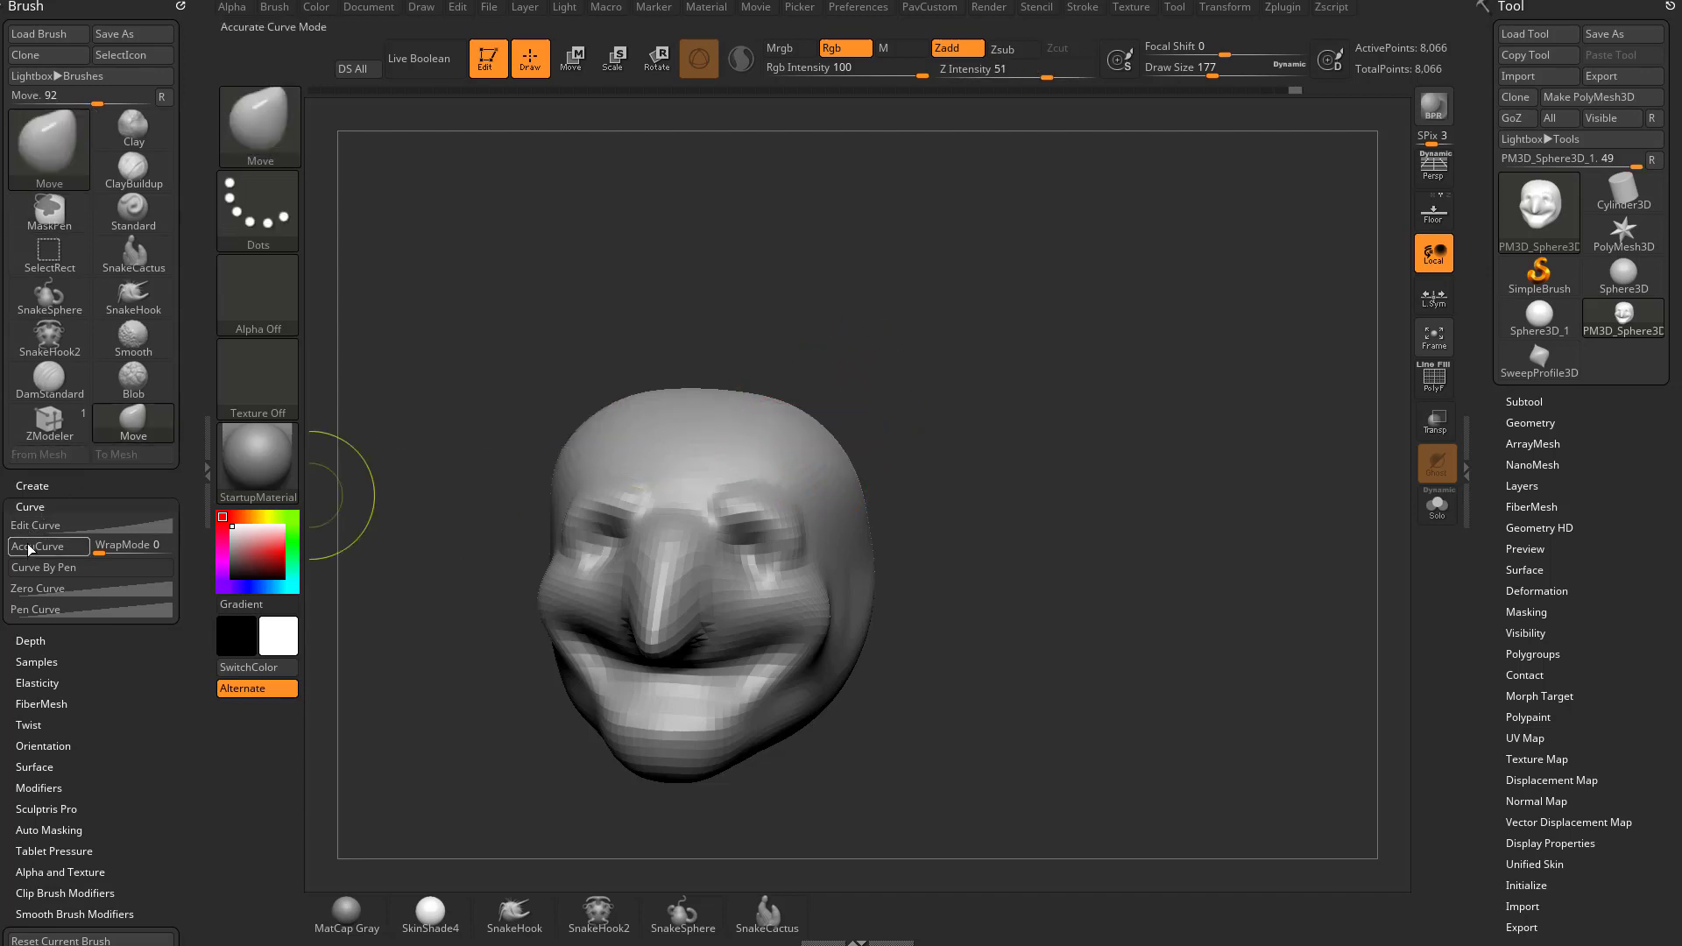
Set the draw size to 257 and pull the upper sides of the head into sharp corners with Move and AccuCurve
mouse_move(857, 428)
left_mouse_down()
mouse_move(893, 401)
mouse_move(979, 398)
left_mouse_up()
left_click_drag(1013, 476, 867, 457)
mouse_move(639, 491)
left_mouse_down()
mouse_move(601, 469)
mouse_move(578, 553)
mouse_move(605, 465)
left_mouse_up()
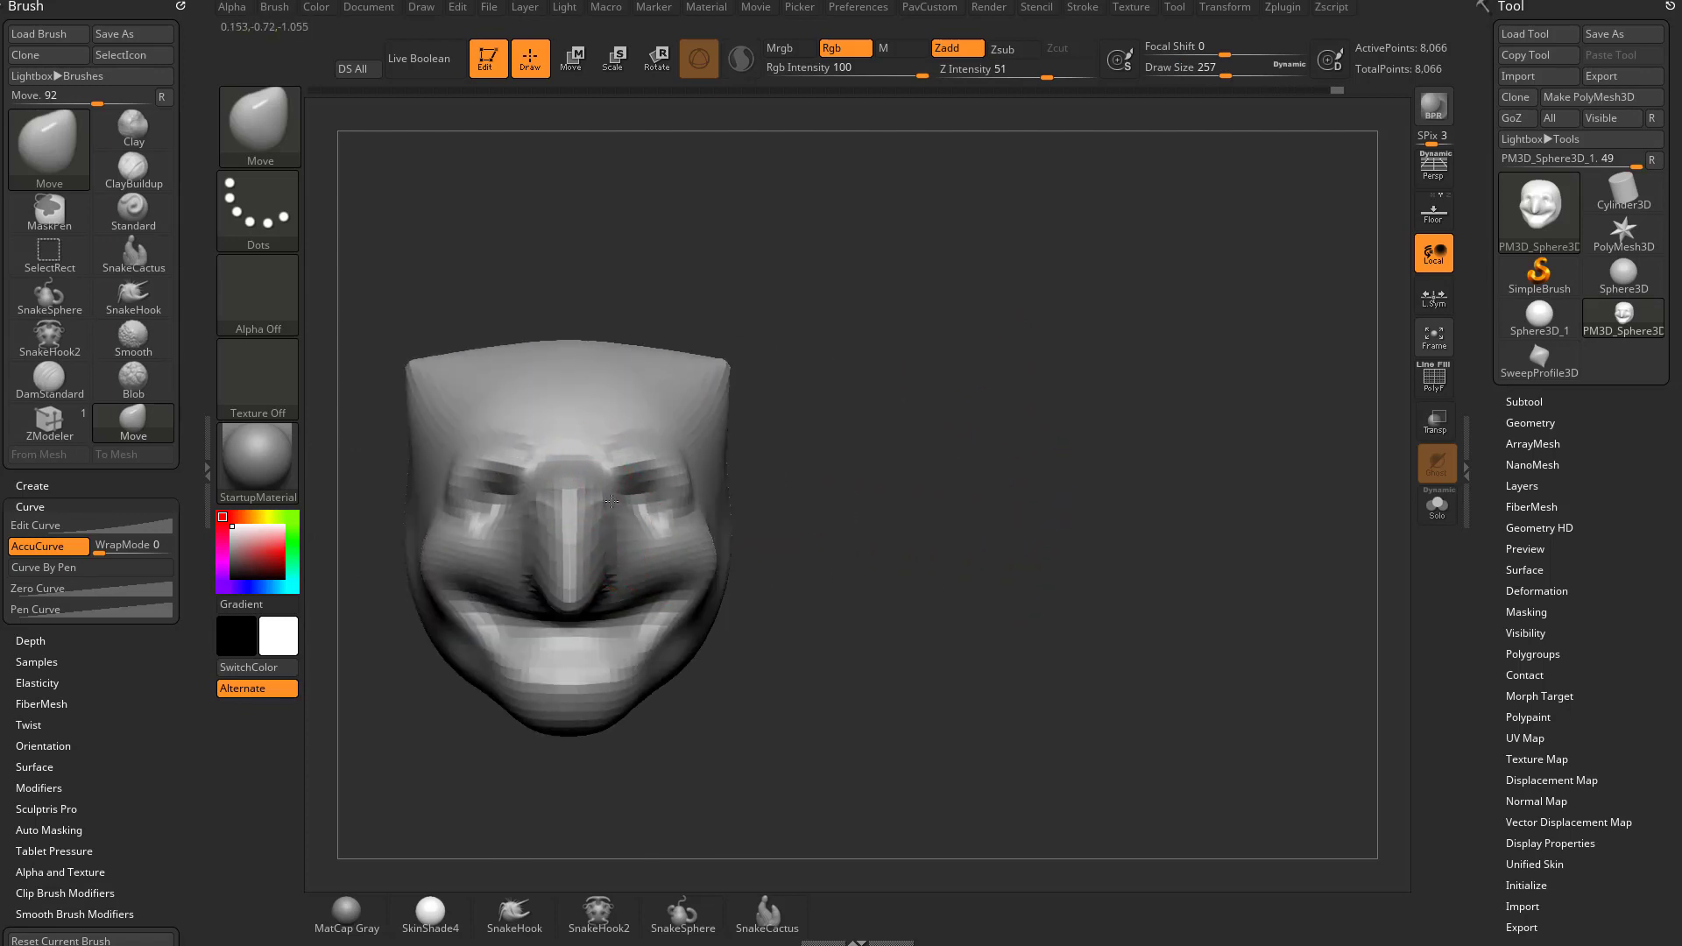
left_click_drag(758, 393, 767, 354)
left_click_drag(873, 339, 889, 412, "alt")
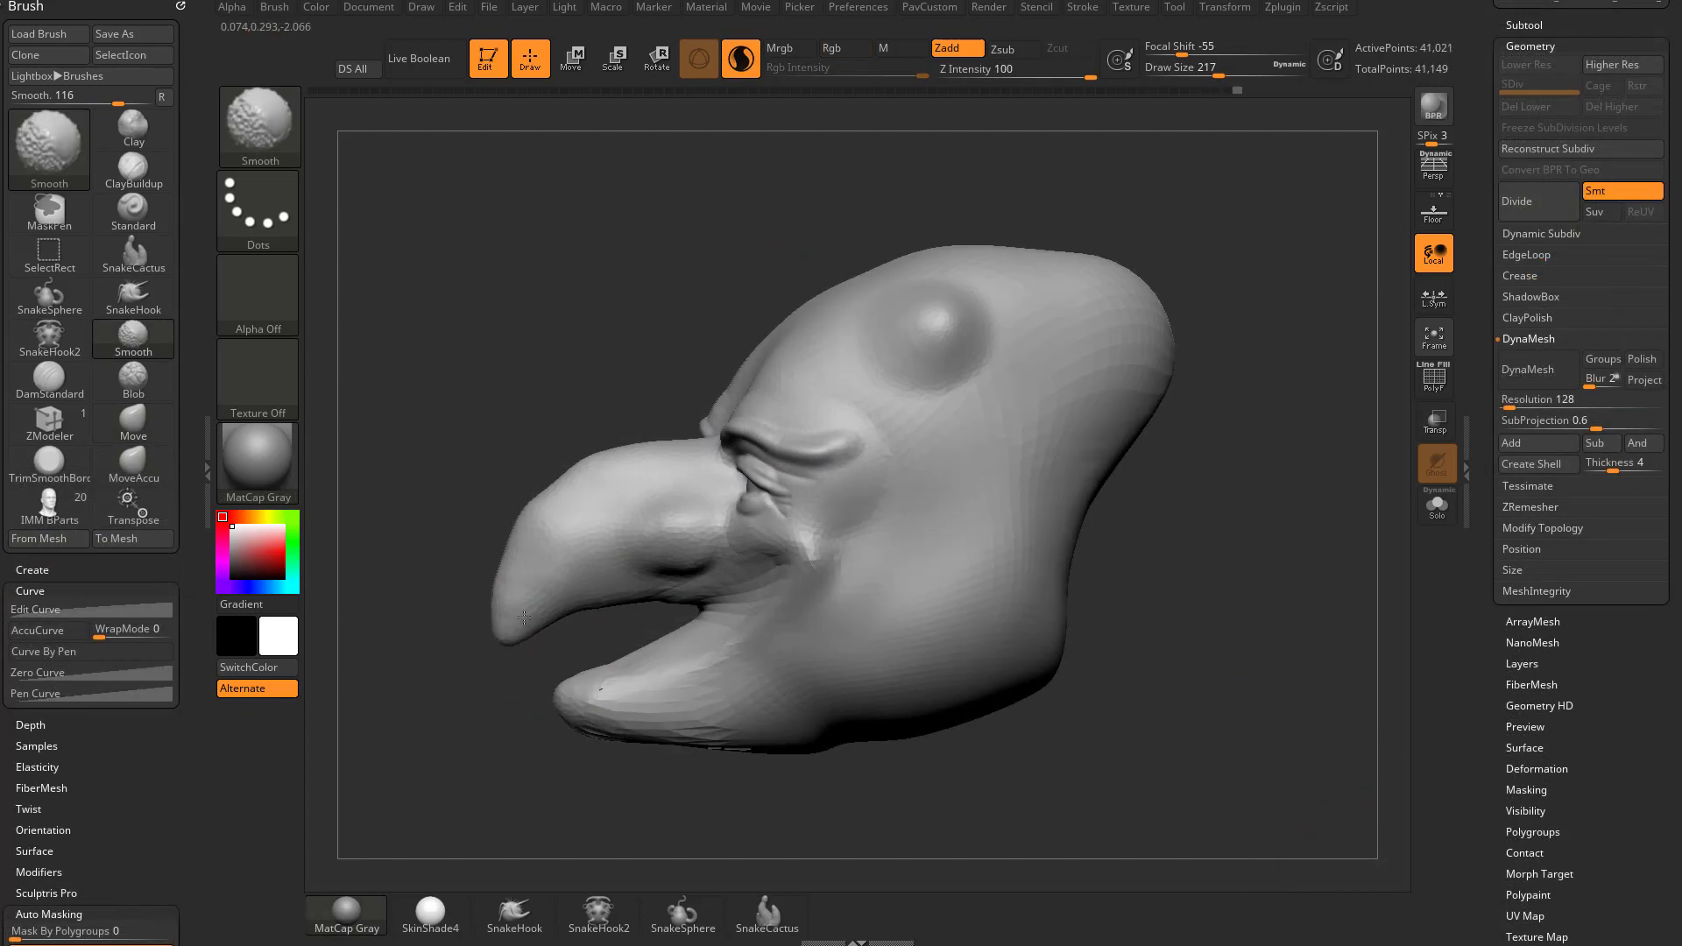
Try raising the tip of the bird head's upper beak with the Move brush, and undo the stroke
key("s")
mouse_move(510, 640)
left_mouse_down()
mouse_move(514, 570)
mouse_move(541, 585)
mouse_move(504, 584)
left_mouse_up()
key("ctrl+z")
Set the draw size to 331 and turn on Topological auto masking for the Move brush
key("s")
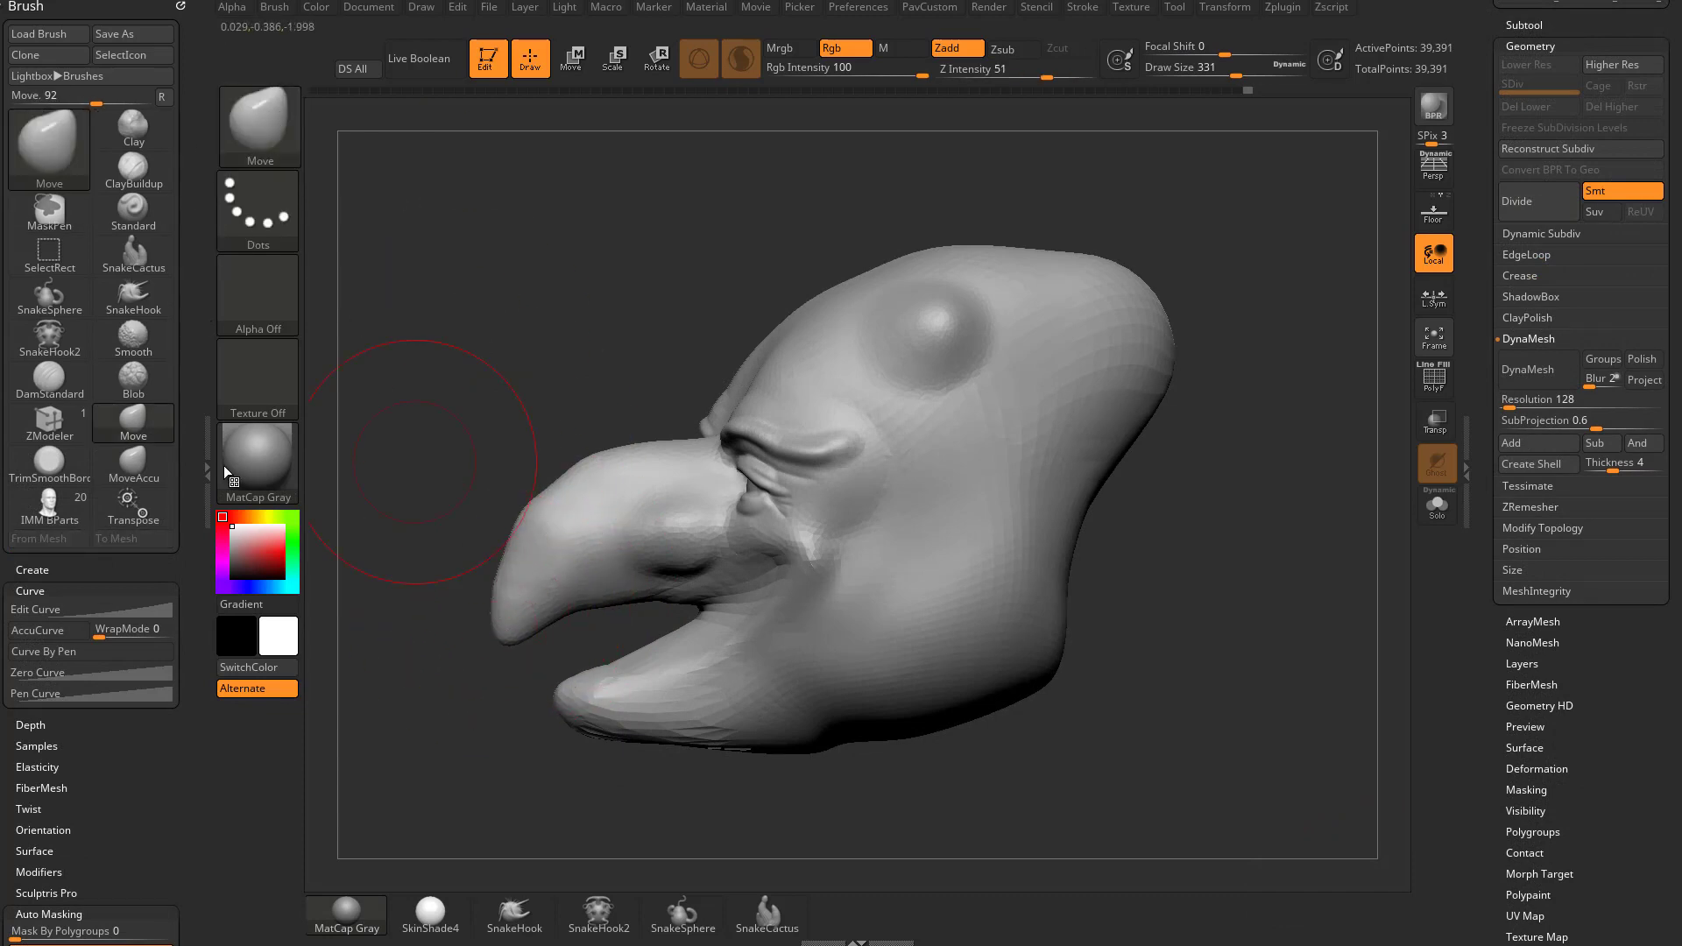
left_click_drag(197, 567, 155, 355)
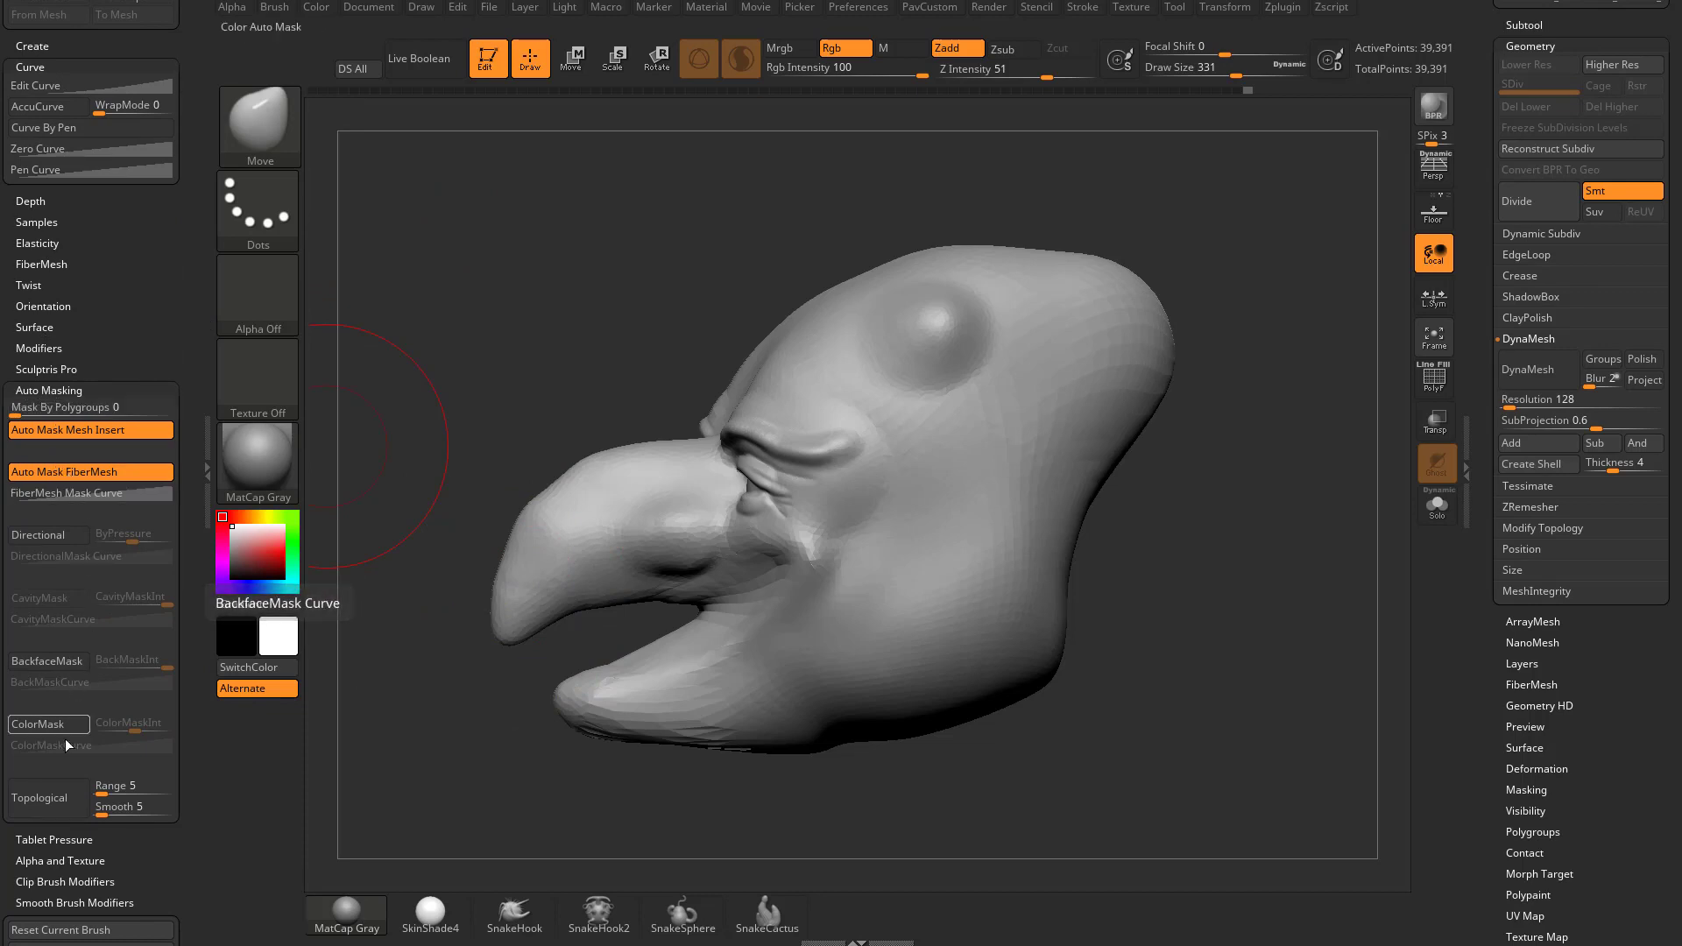
left_click(44, 797)
Raise the upper beak tip and pull the lower beak tip down and back as separate parts
left_click_drag(521, 622, 507, 609)
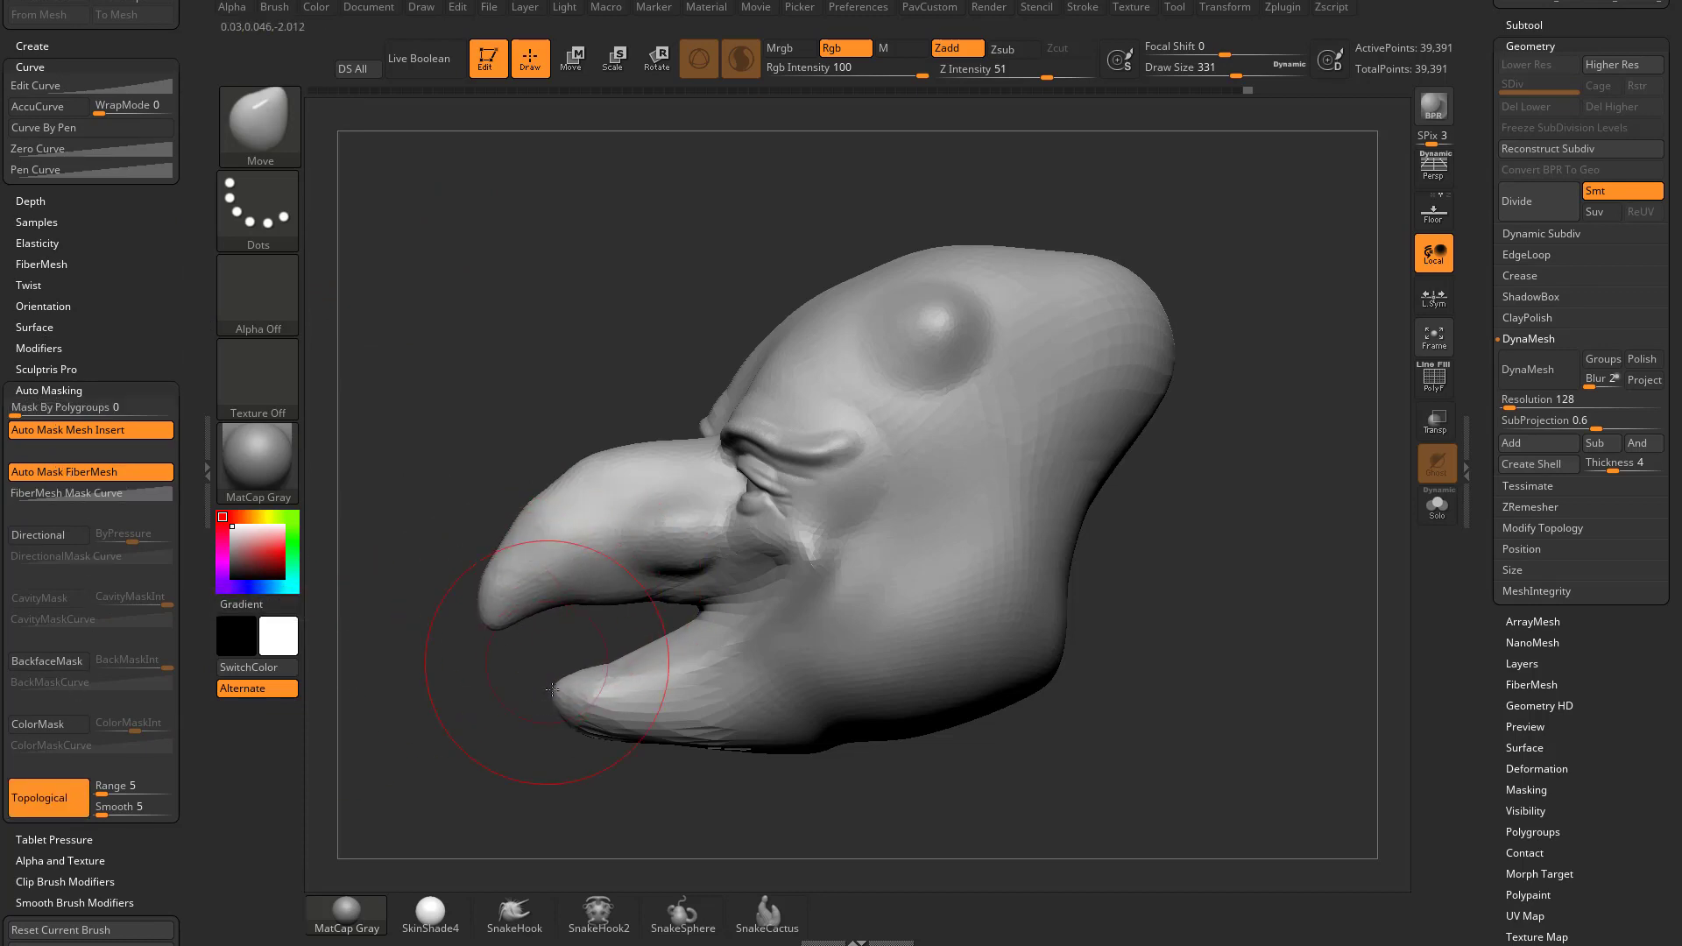
left_click_drag(558, 690, 566, 713)
left_click_drag(523, 614, 510, 558)
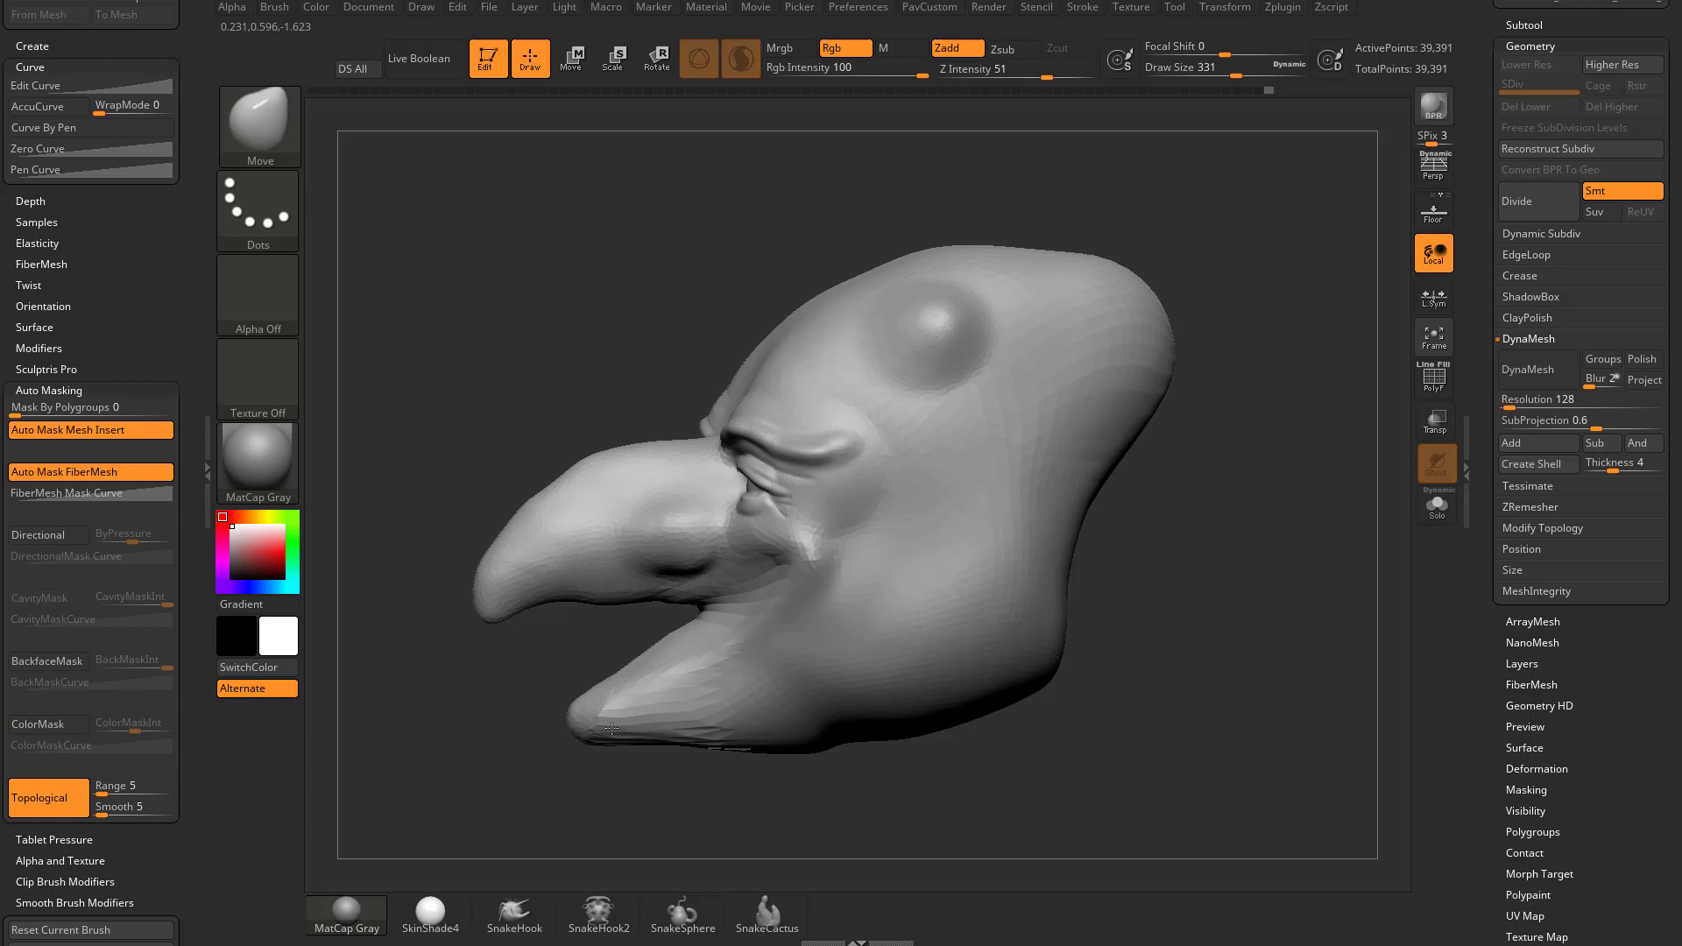
left_click_drag(604, 699, 637, 727)
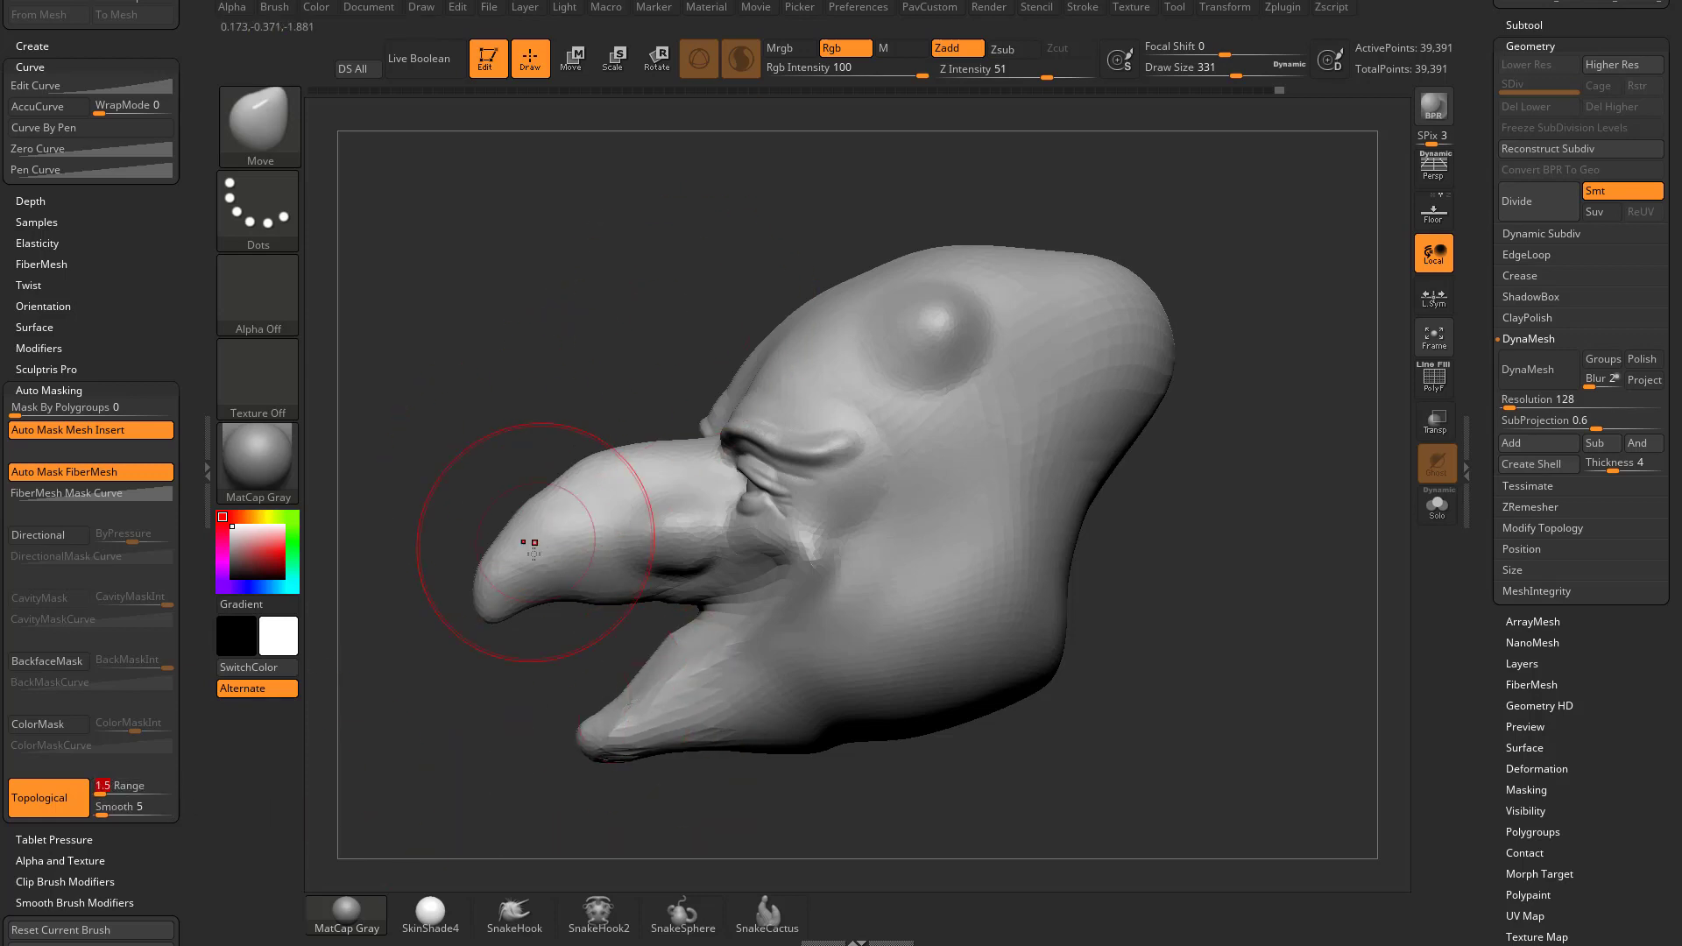
Set the Topological range to 1.5, hook the upper beak downward and bring the lower beak tip up to meet it
left_click_drag(532, 553, 540, 597)
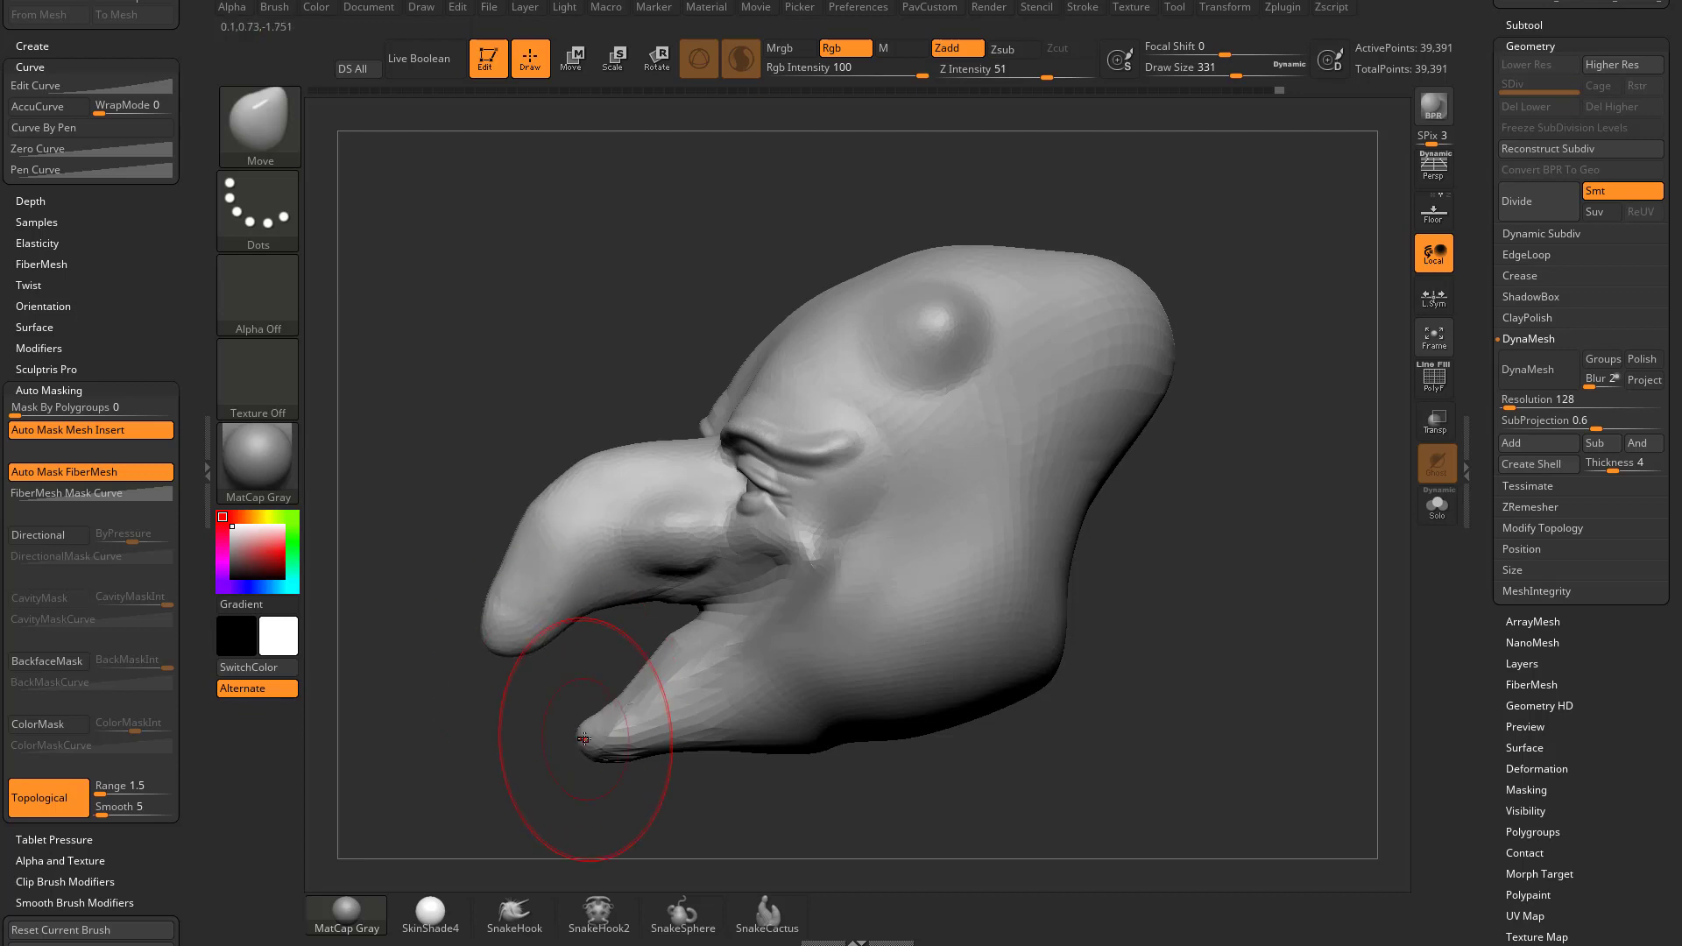
mouse_move(585, 739)
left_mouse_down()
mouse_move(512, 676)
mouse_move(531, 677)
left_mouse_up()
key("ctrl+z")
left_click_drag(473, 761, 501, 759)
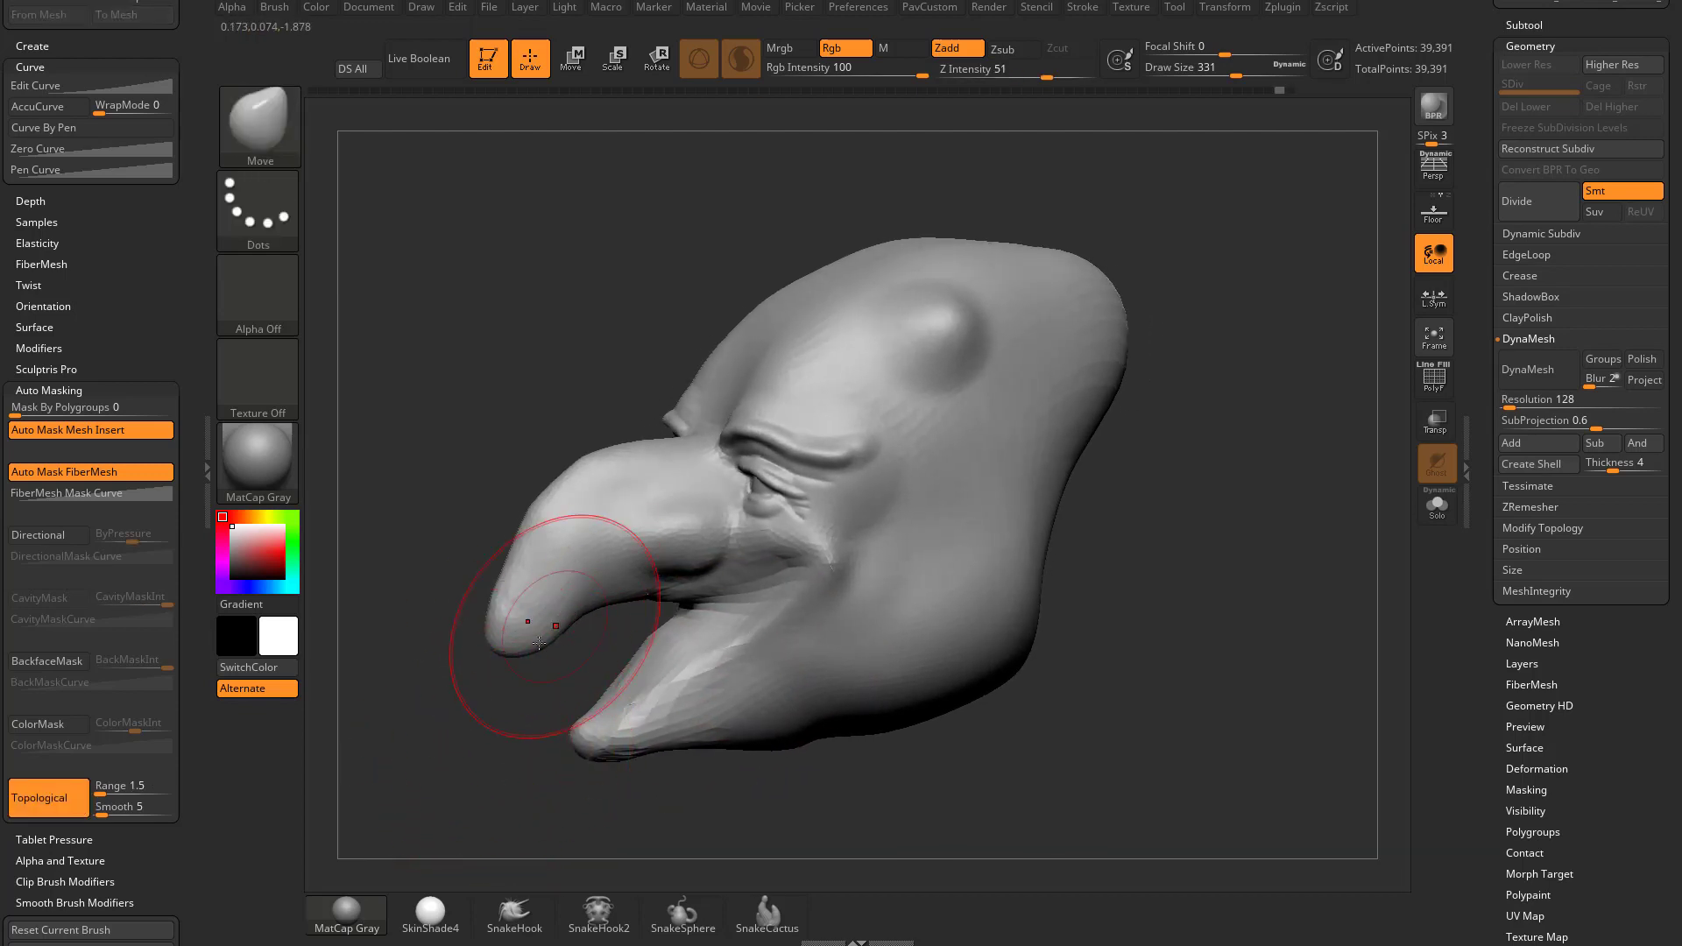
left_click_drag(538, 649, 545, 692)
mouse_move(536, 758)
left_mouse_down()
mouse_move(459, 739)
mouse_move(536, 726)
left_mouse_up()
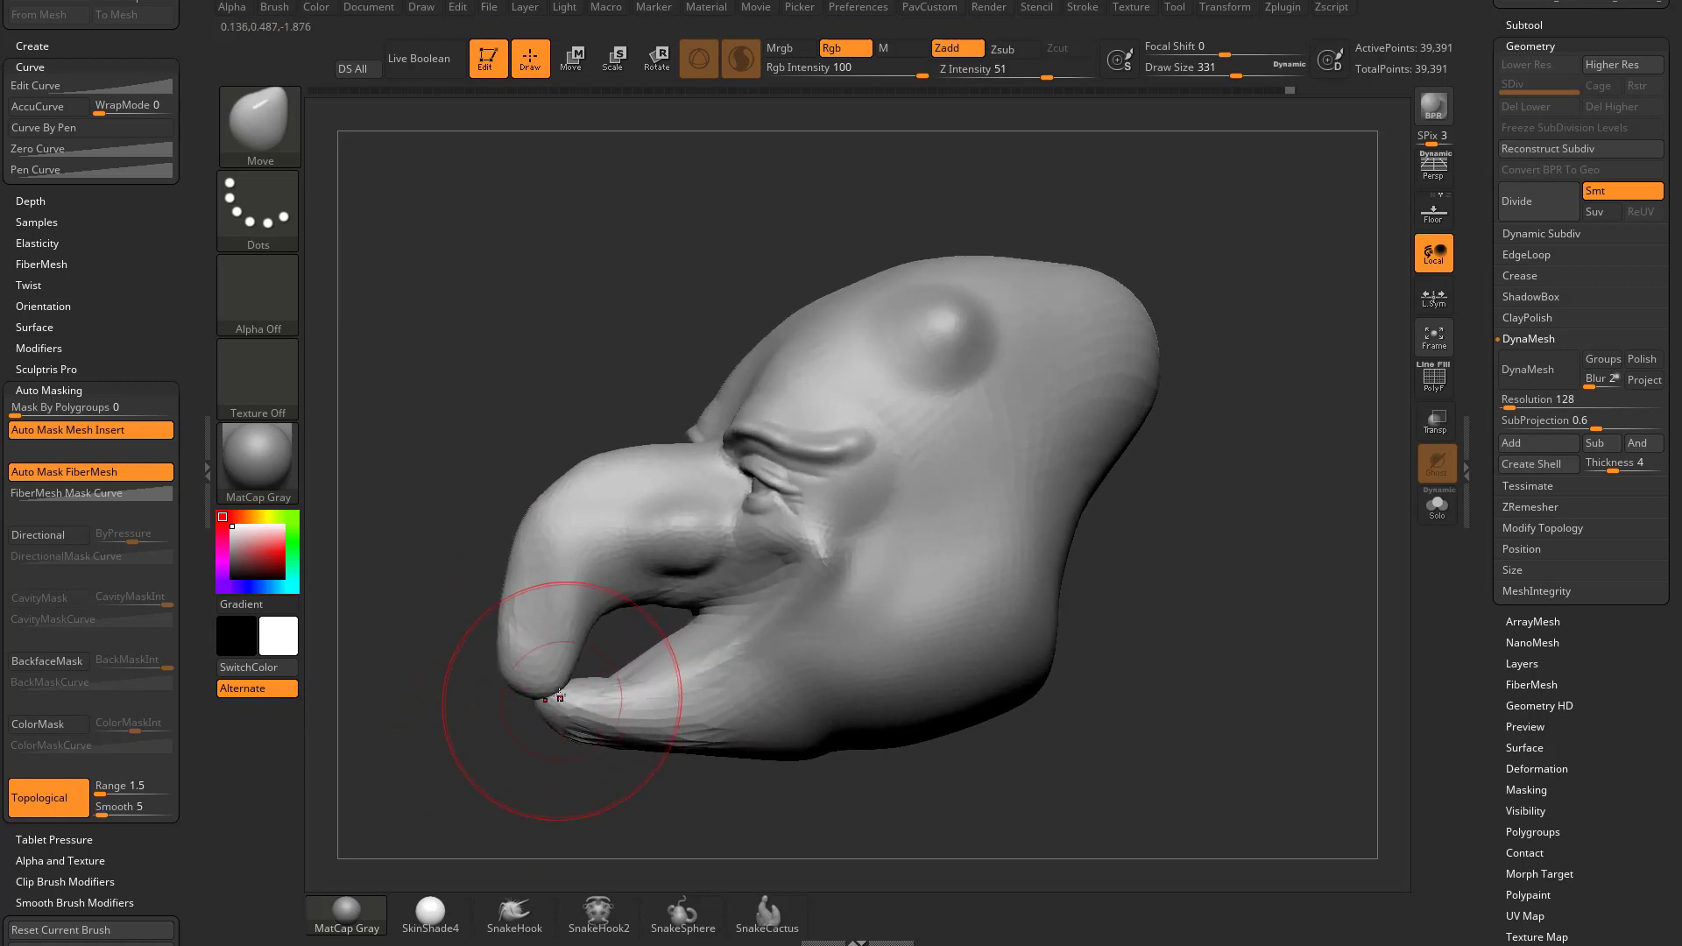
left_click_drag(701, 613, 584, 618)
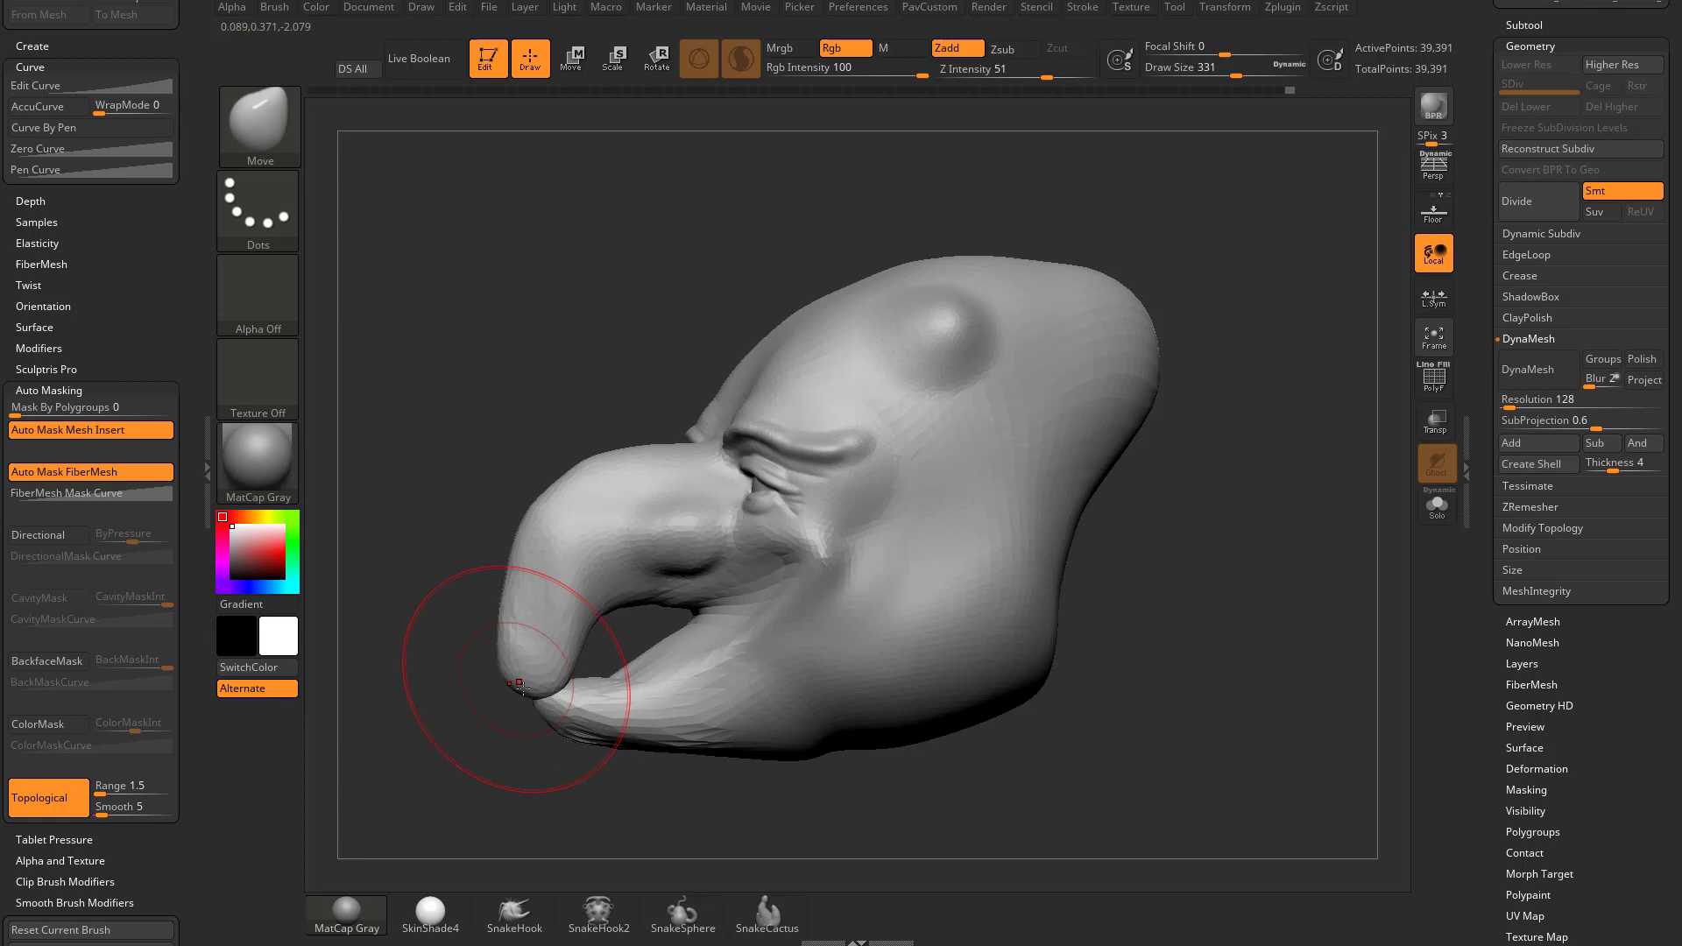
Lift the upper beak away from the lower one to open the mouth, undoing a stroke and adjusting the draw size
mouse_move(593, 684)
left_mouse_down()
mouse_move(603, 706)
mouse_move(522, 643)
mouse_move(533, 612)
mouse_move(482, 598)
mouse_move(500, 582)
left_mouse_up()
key("bracketright")
key("ctrl+z")
key("bracketleft")
key("bracketleft")
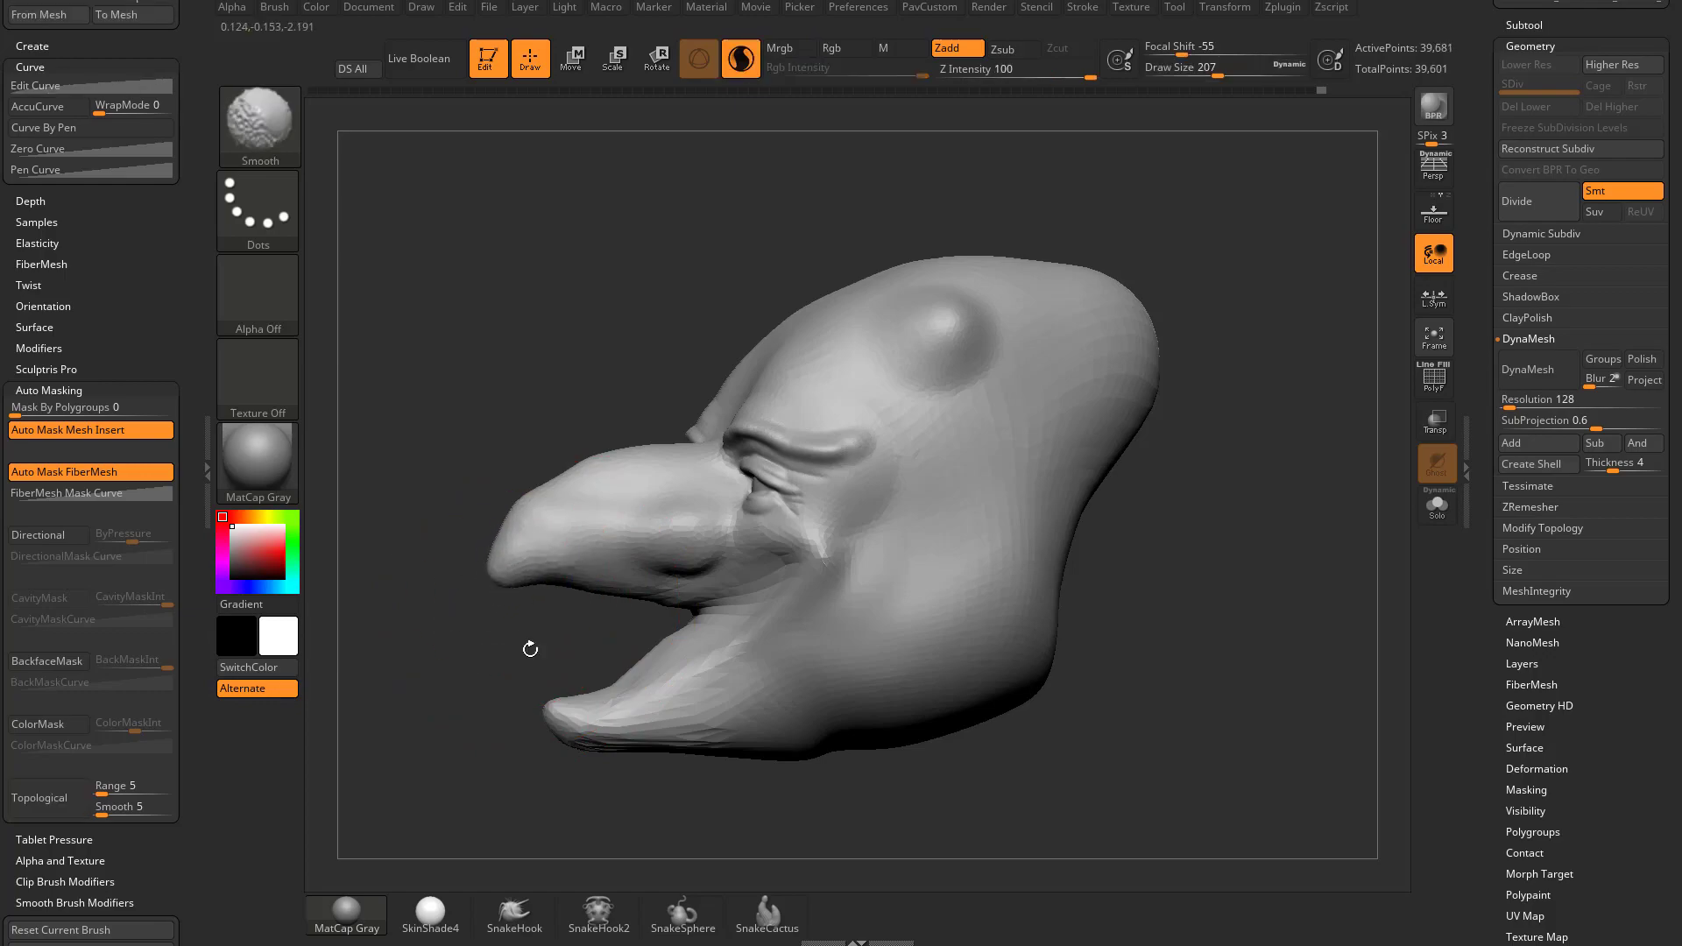